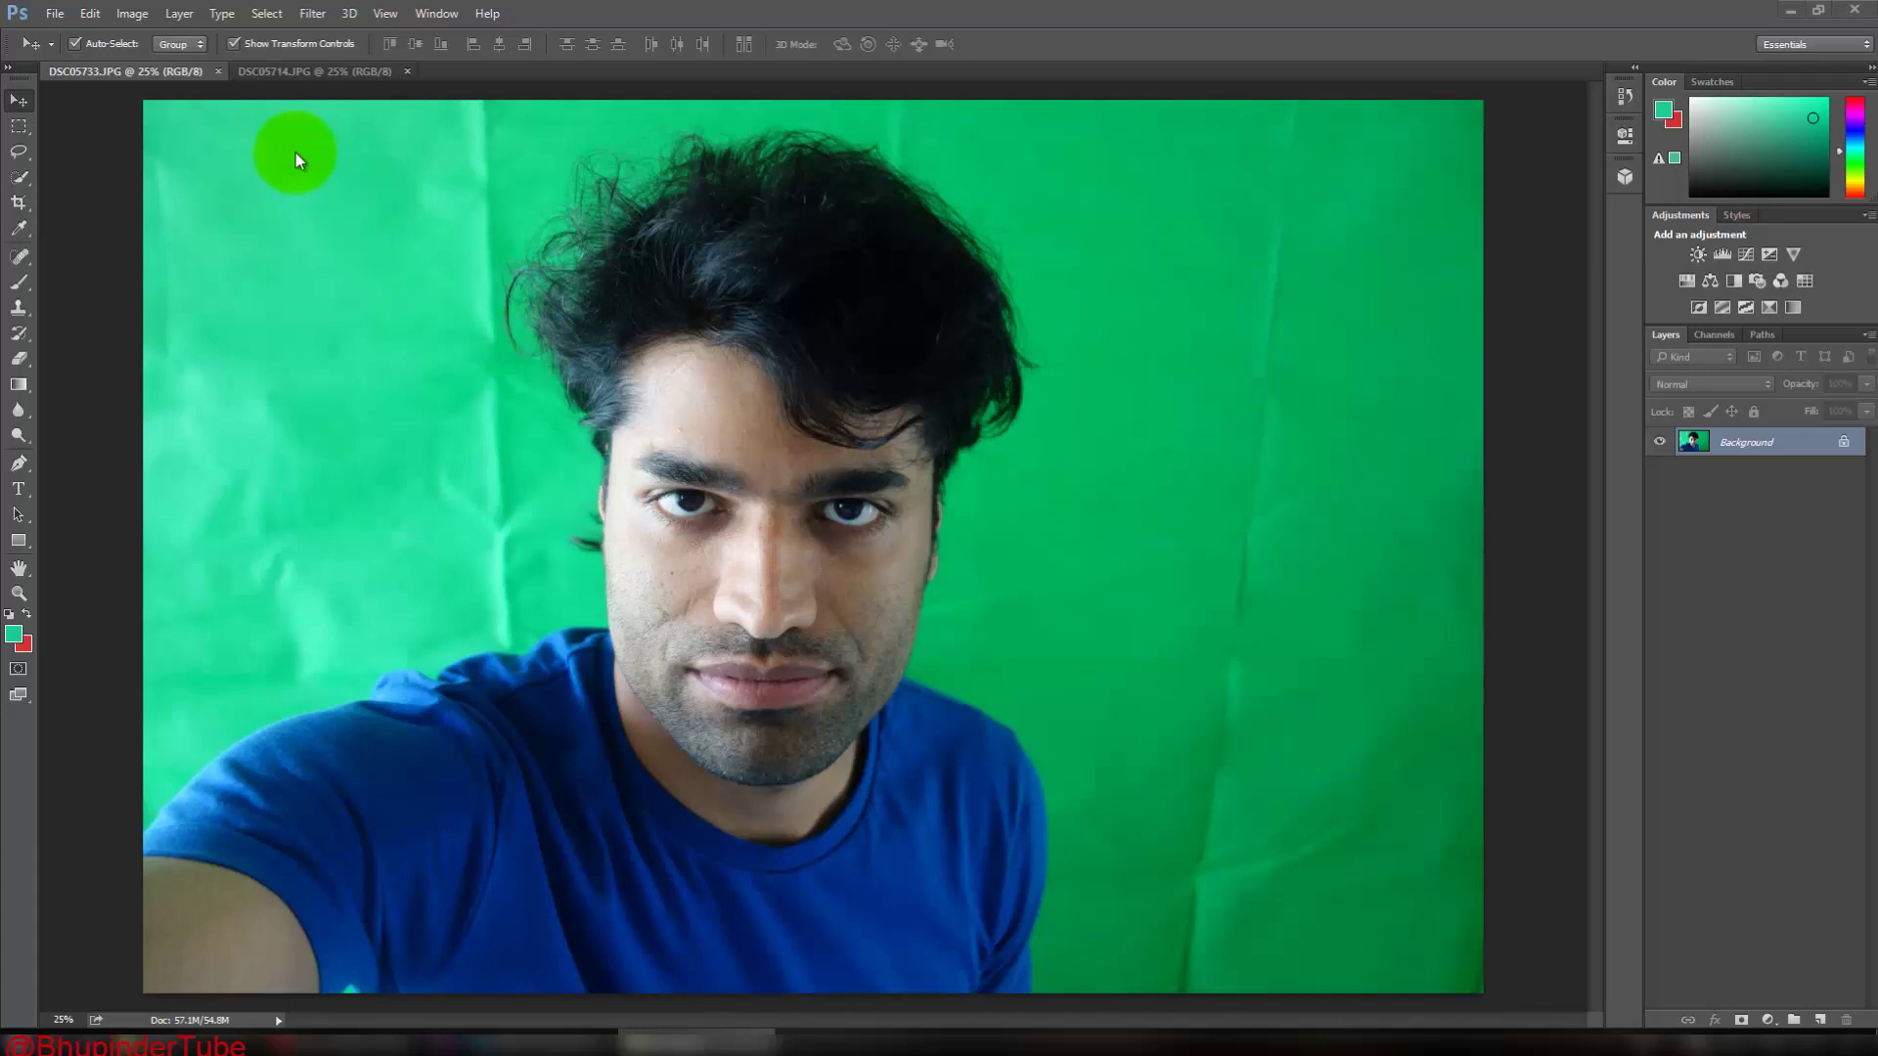
Select the man with Color Range, sampling the green backdrop at Fuzziness 40 with Invert checked.
{"action": "left_click", "coordinate": [264, 13]}
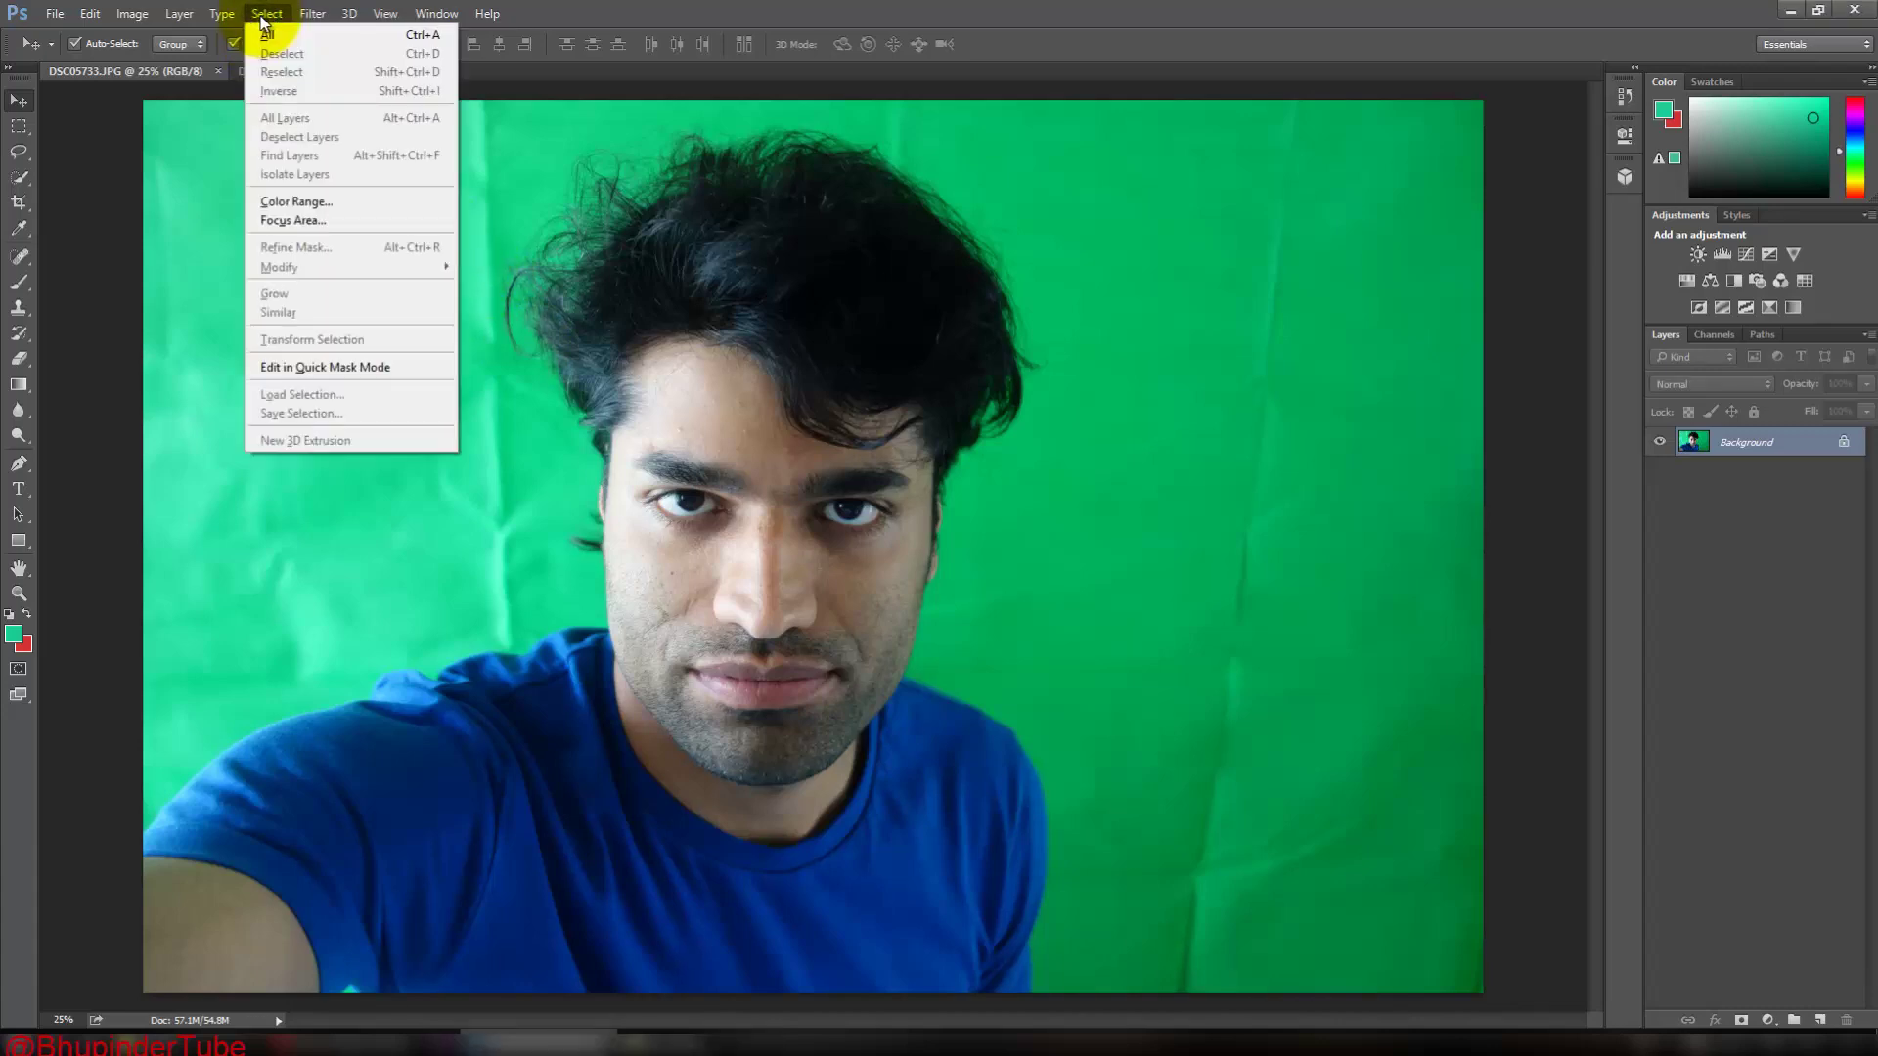
{"action": "left_click", "coordinate": [309, 206]}
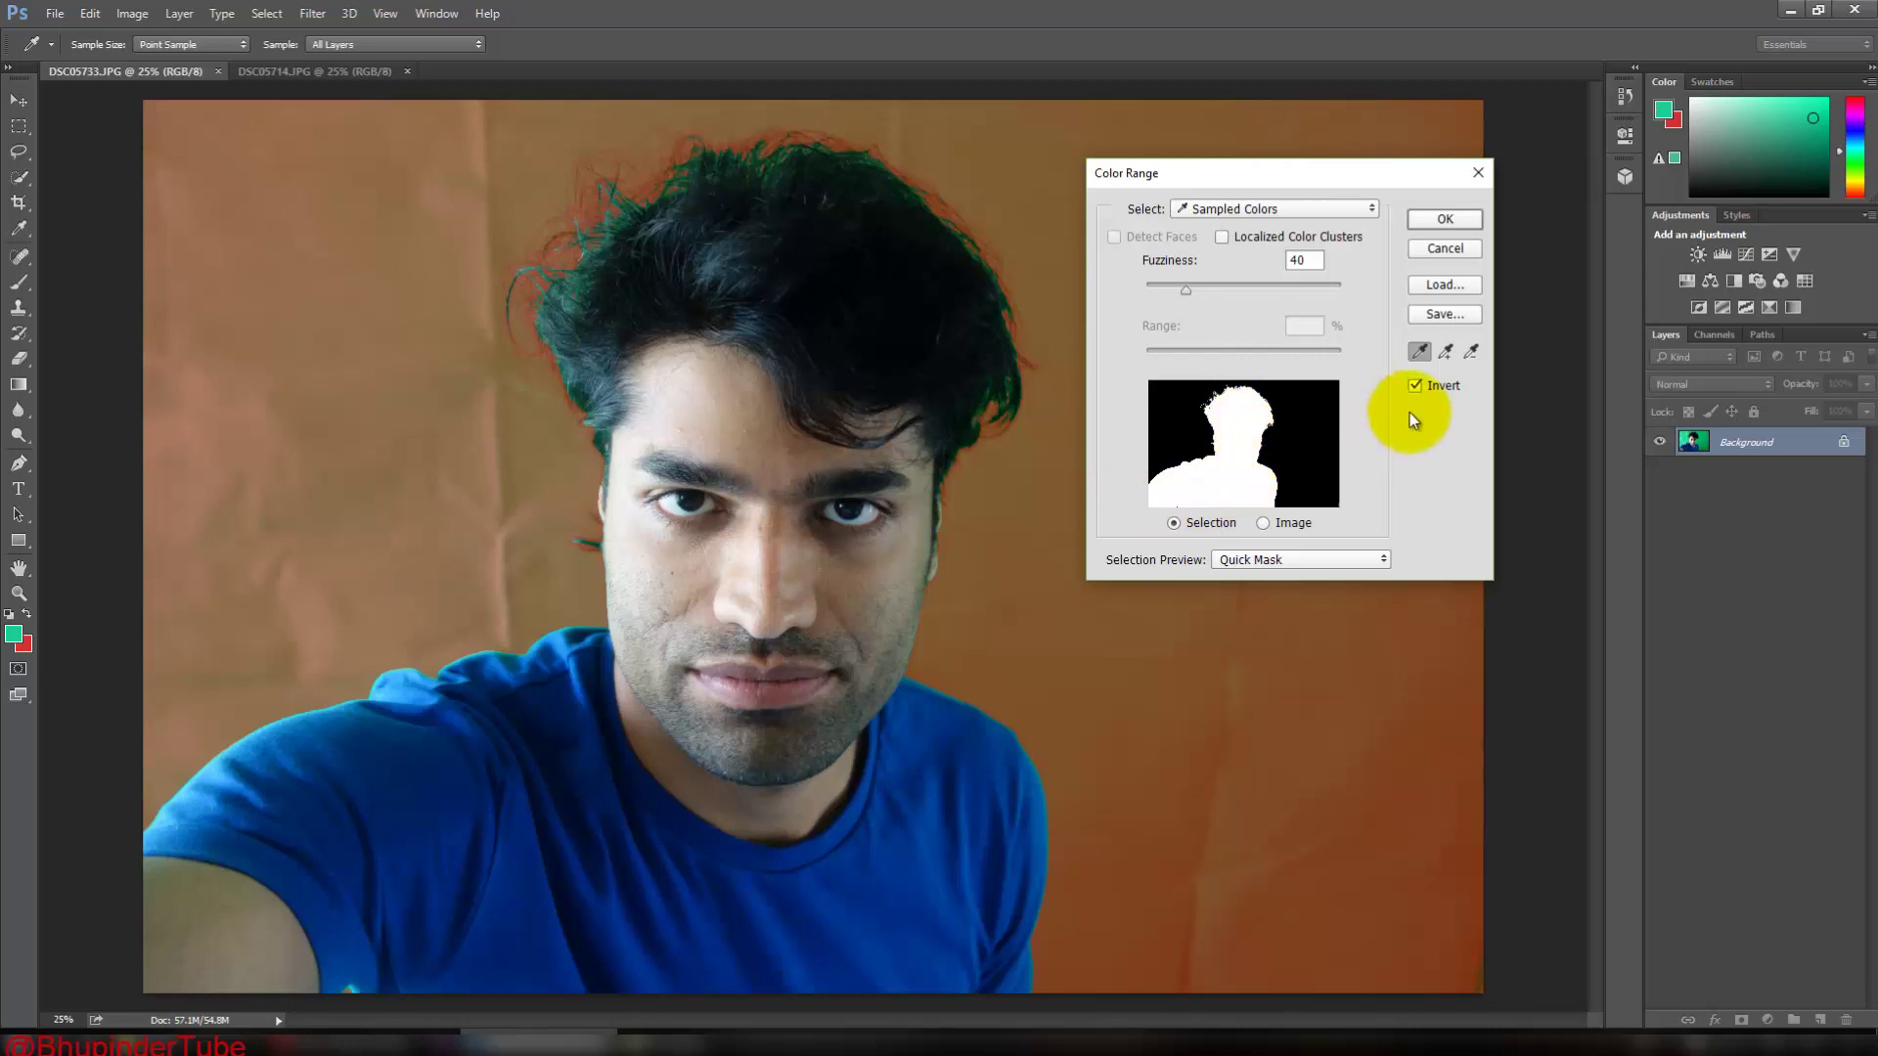
{"action": "left_click", "coordinate": [1415, 385]}
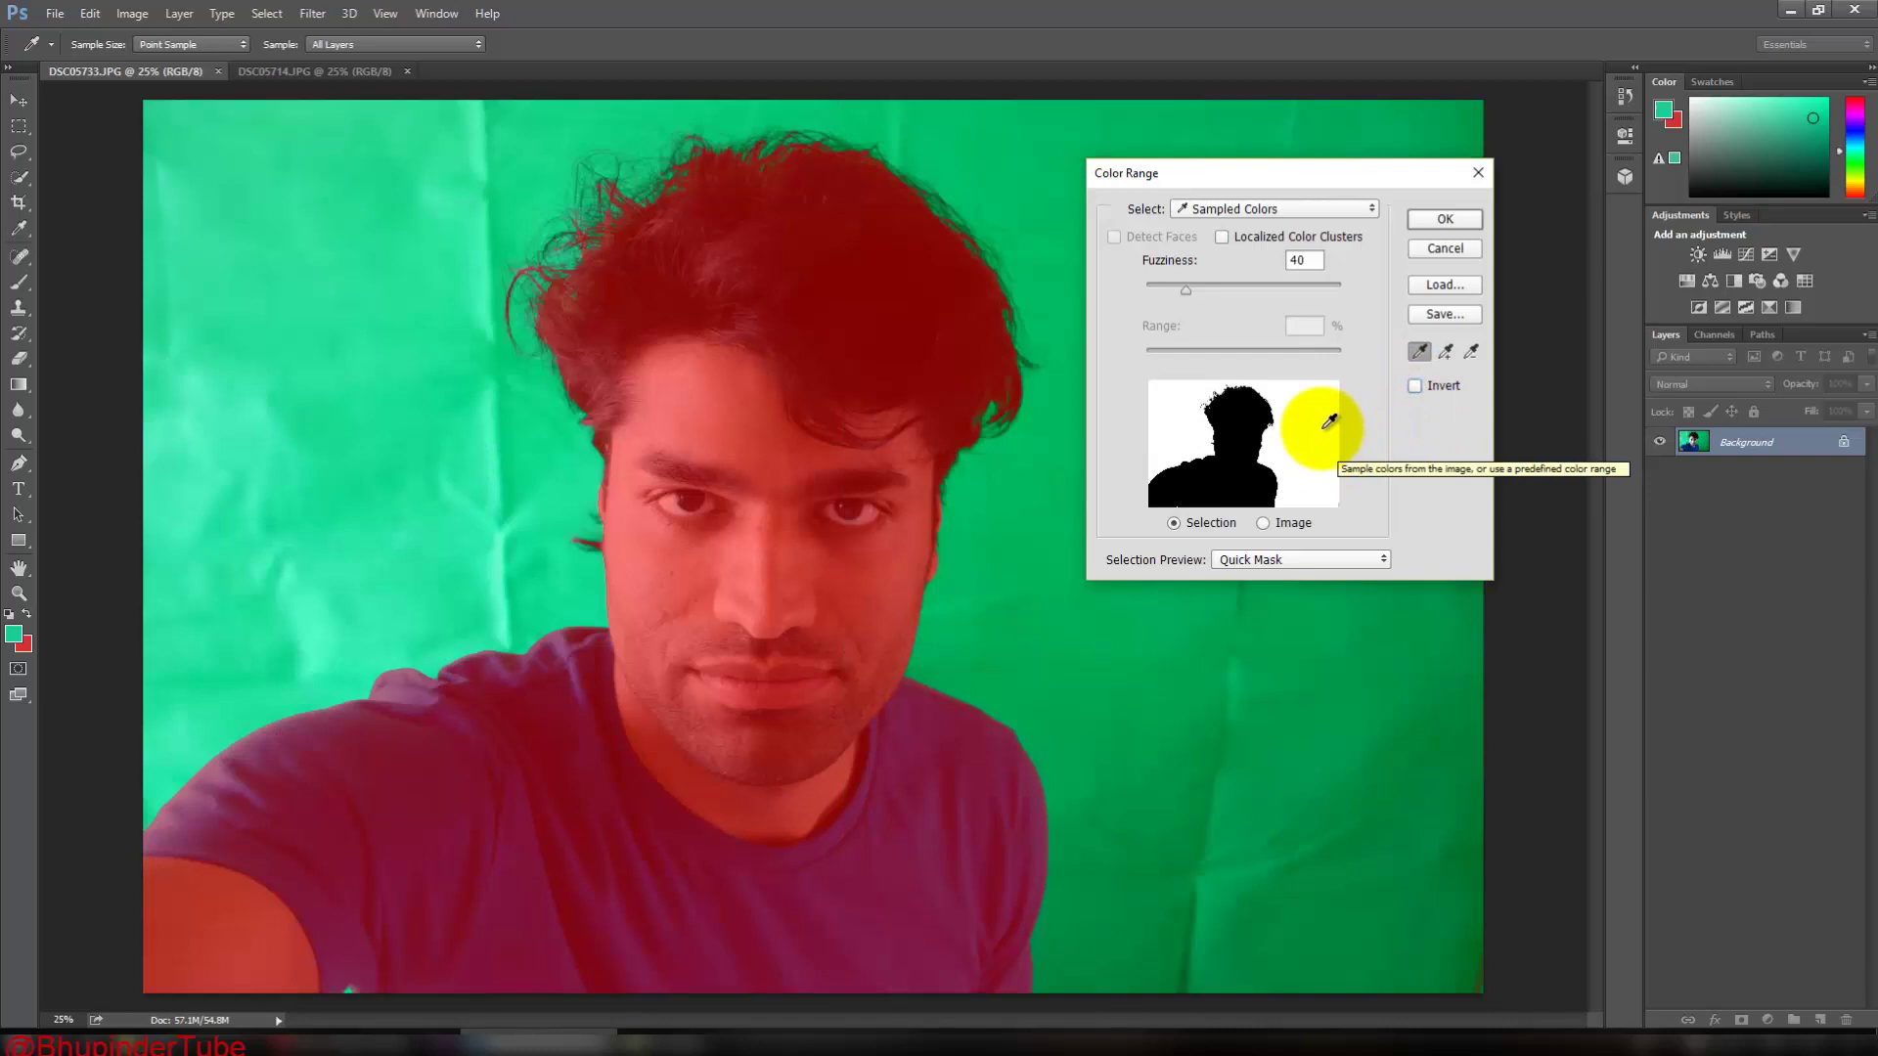
{"action": "left_click", "coordinate": [1415, 386]}
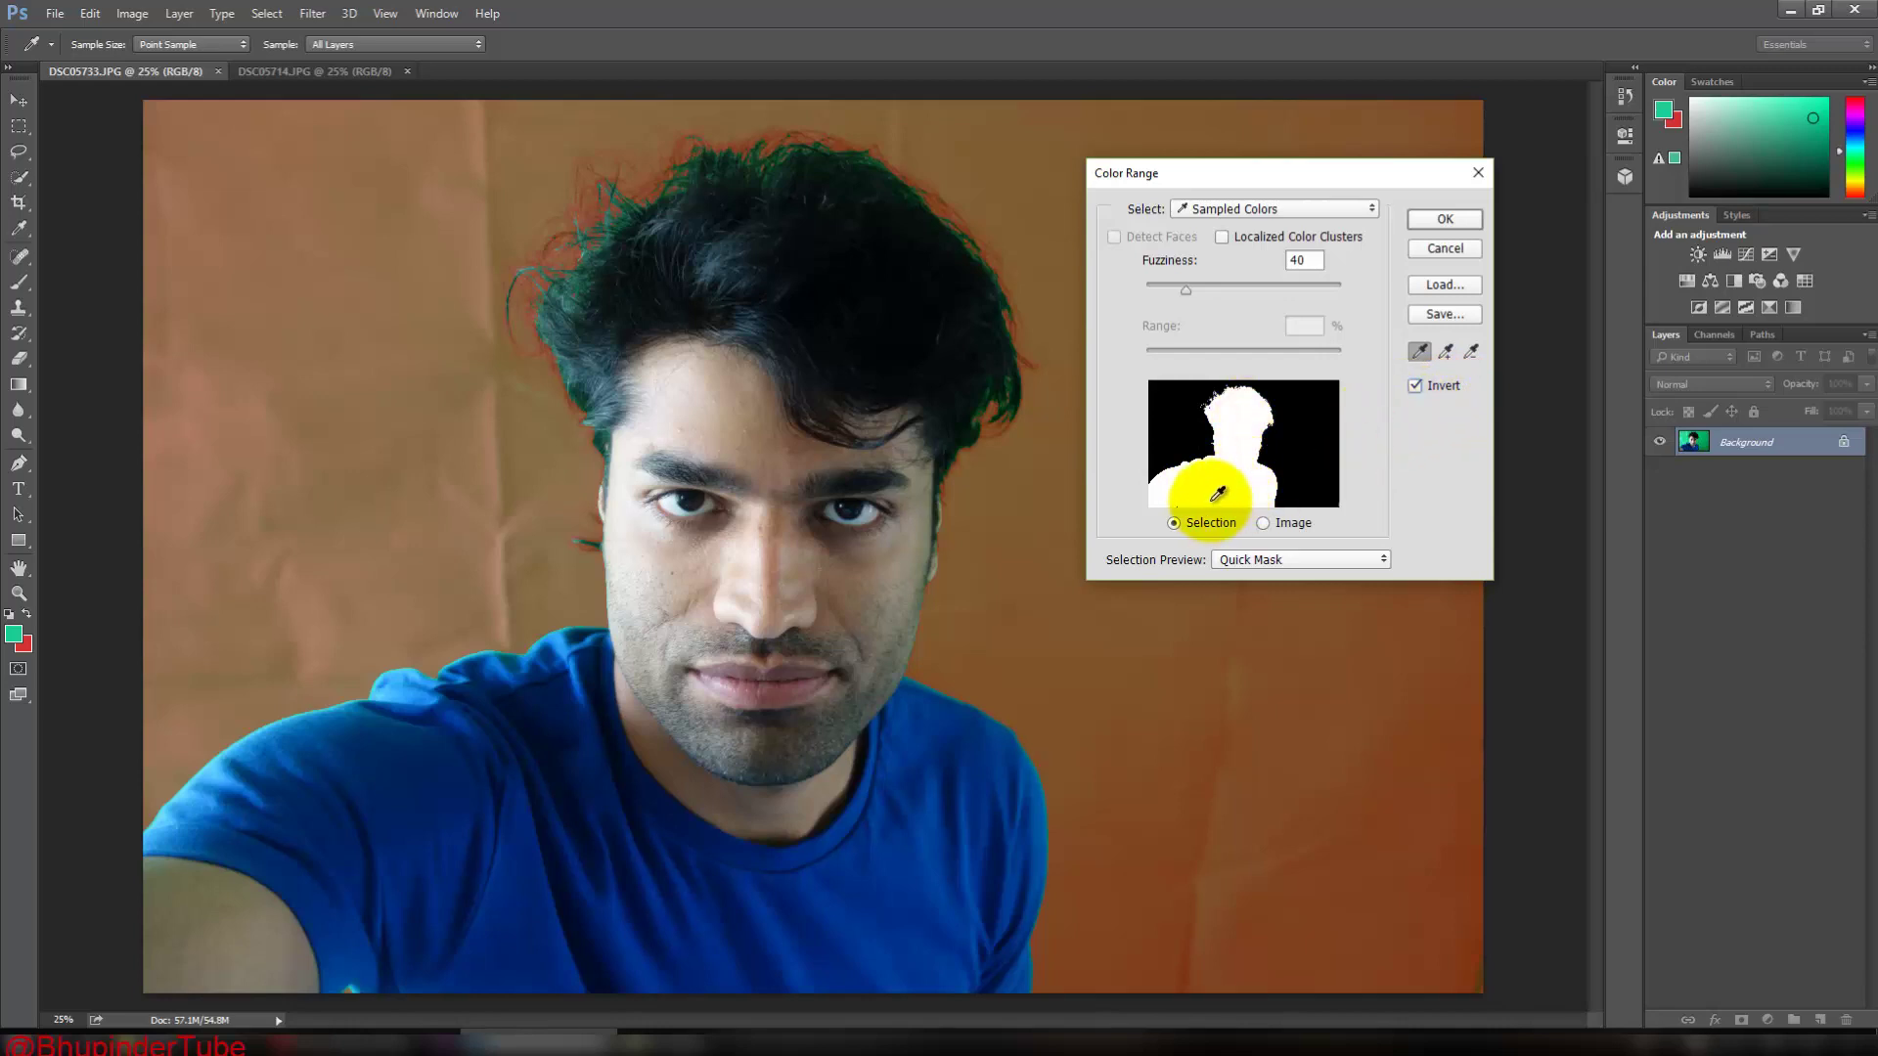
{"action": "left_click", "coordinate": [1271, 560]}
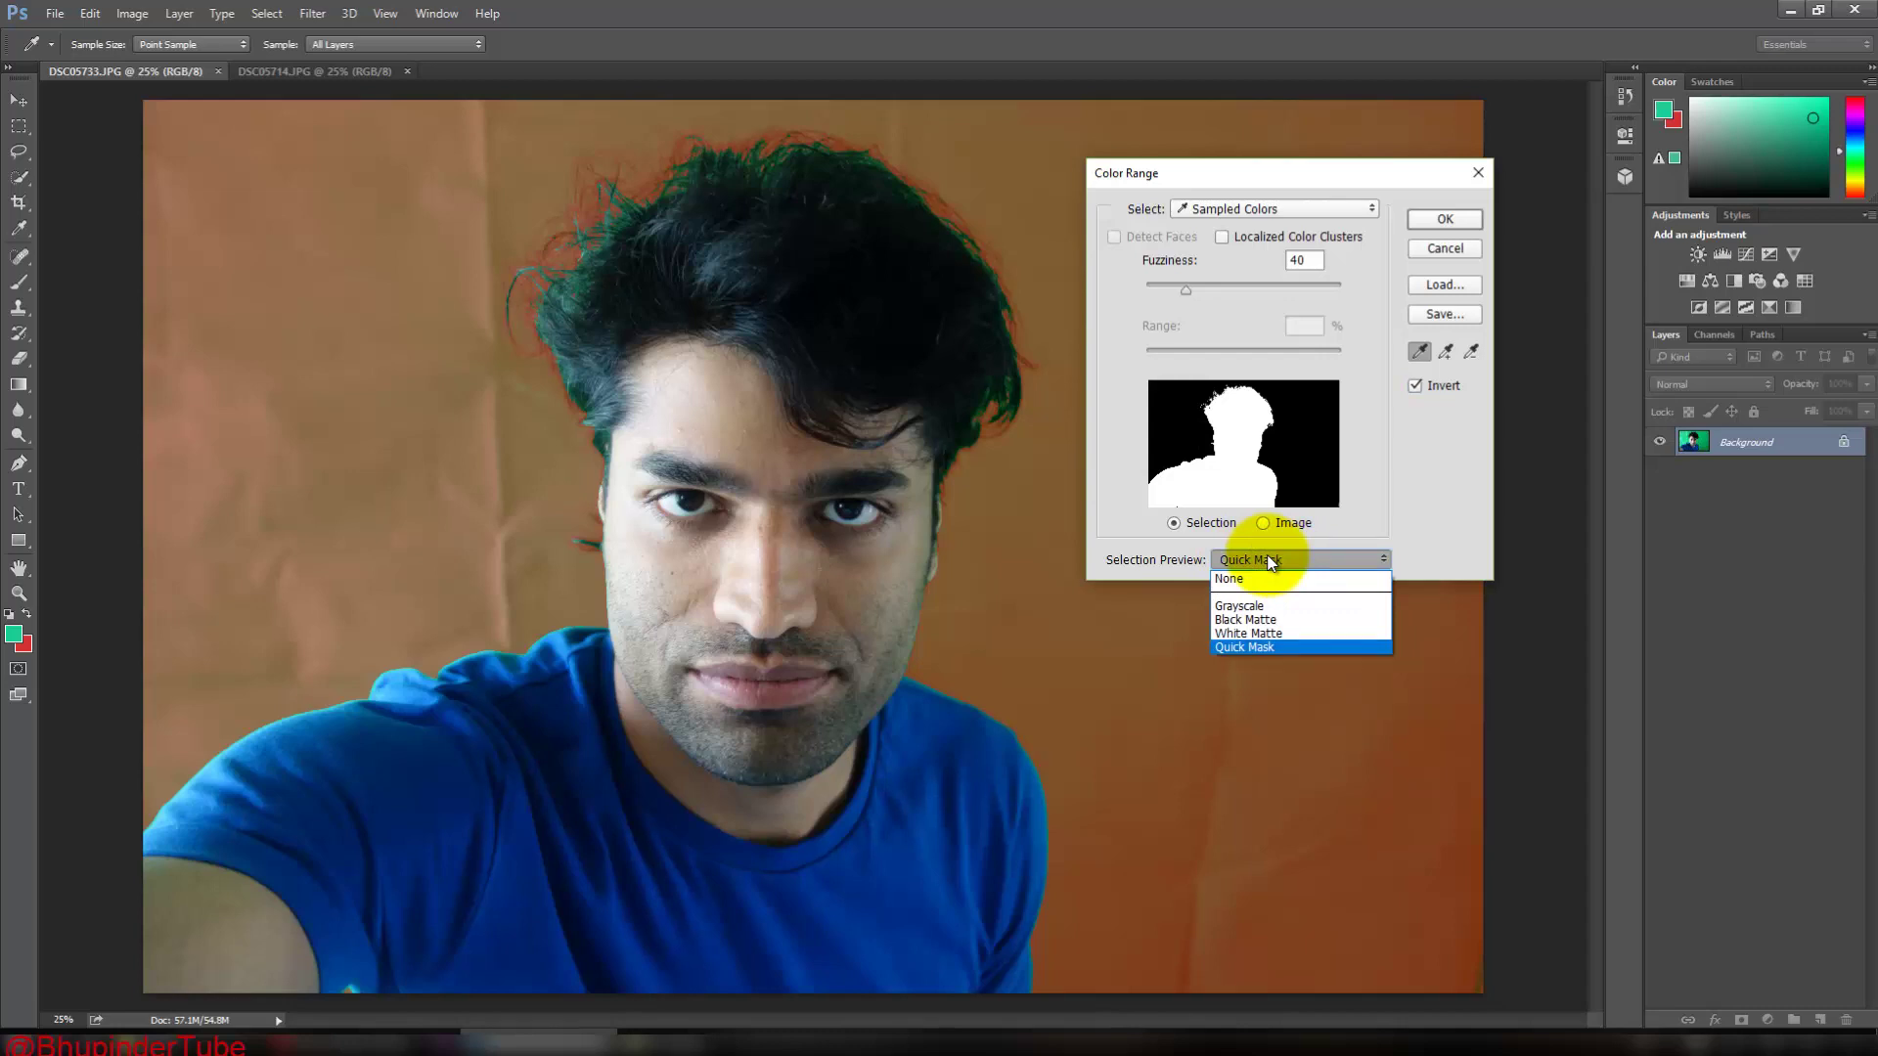
{"action": "left_click", "coordinate": [1271, 560]}
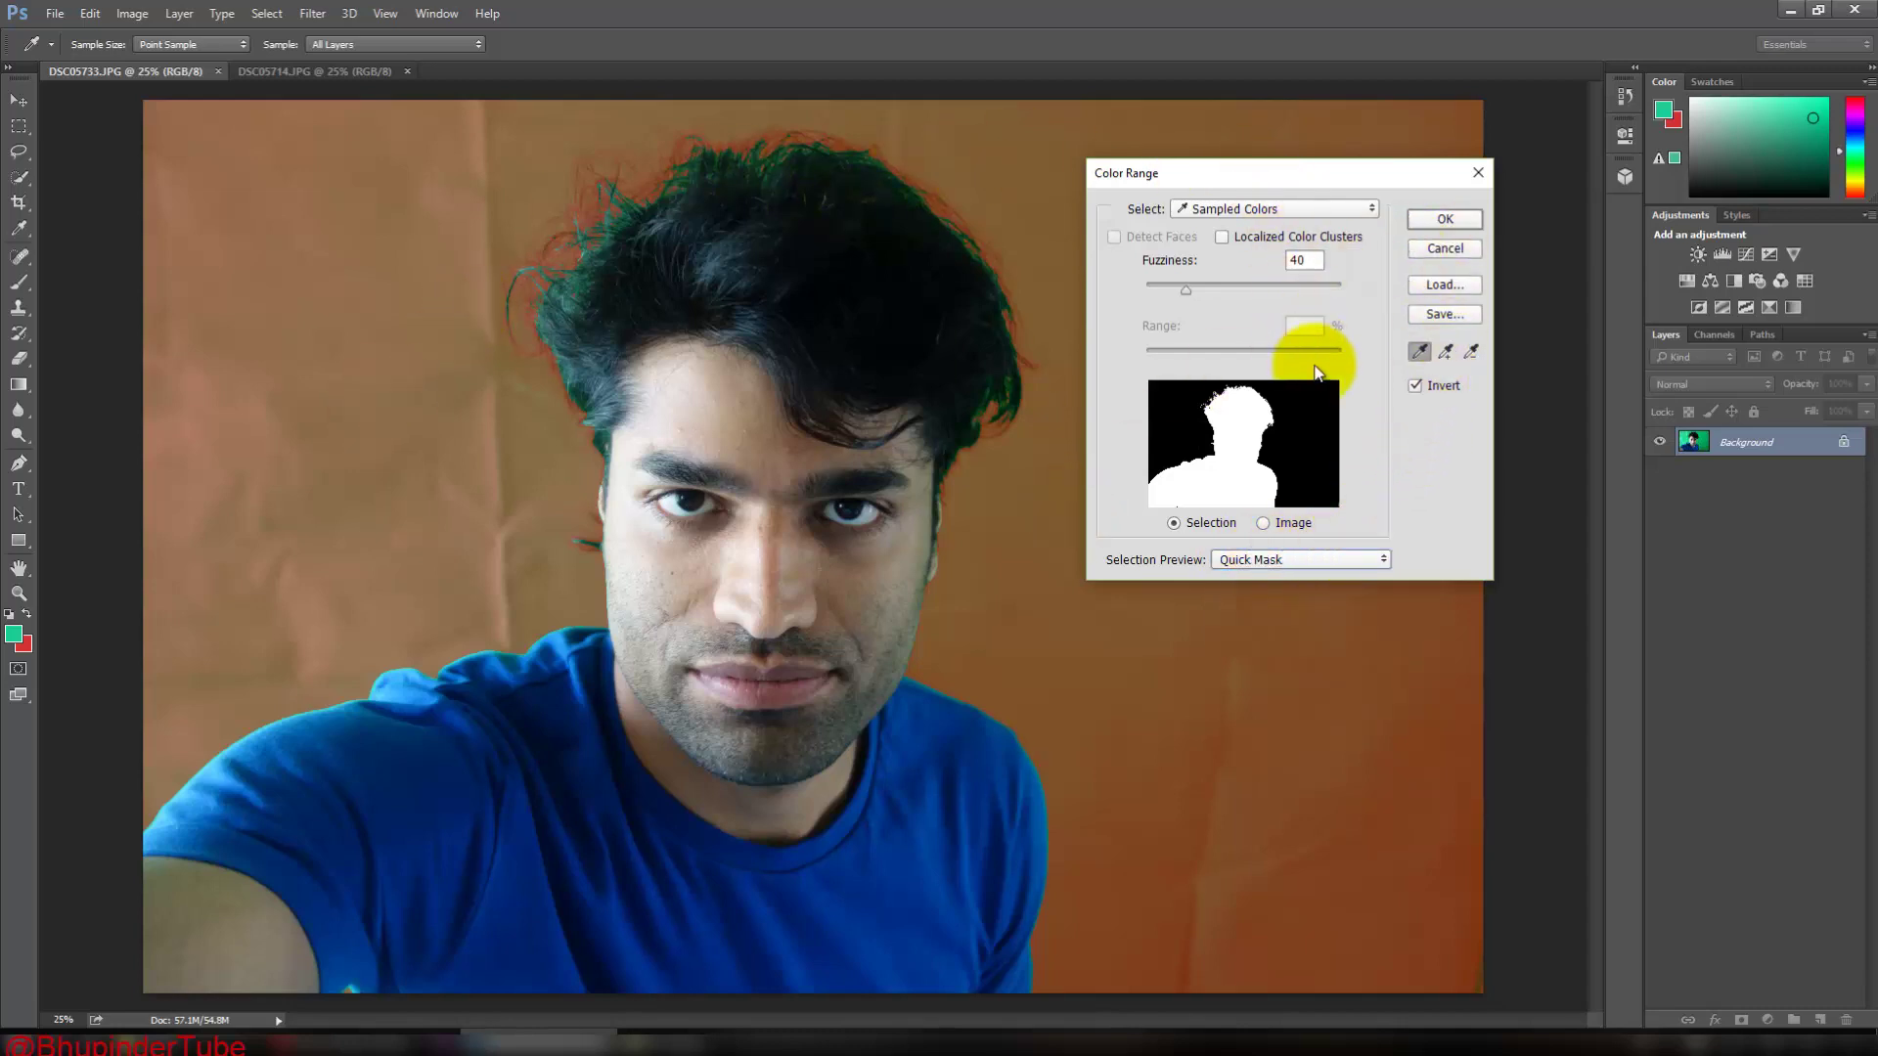
{"action": "left_click", "coordinate": [1456, 217]}
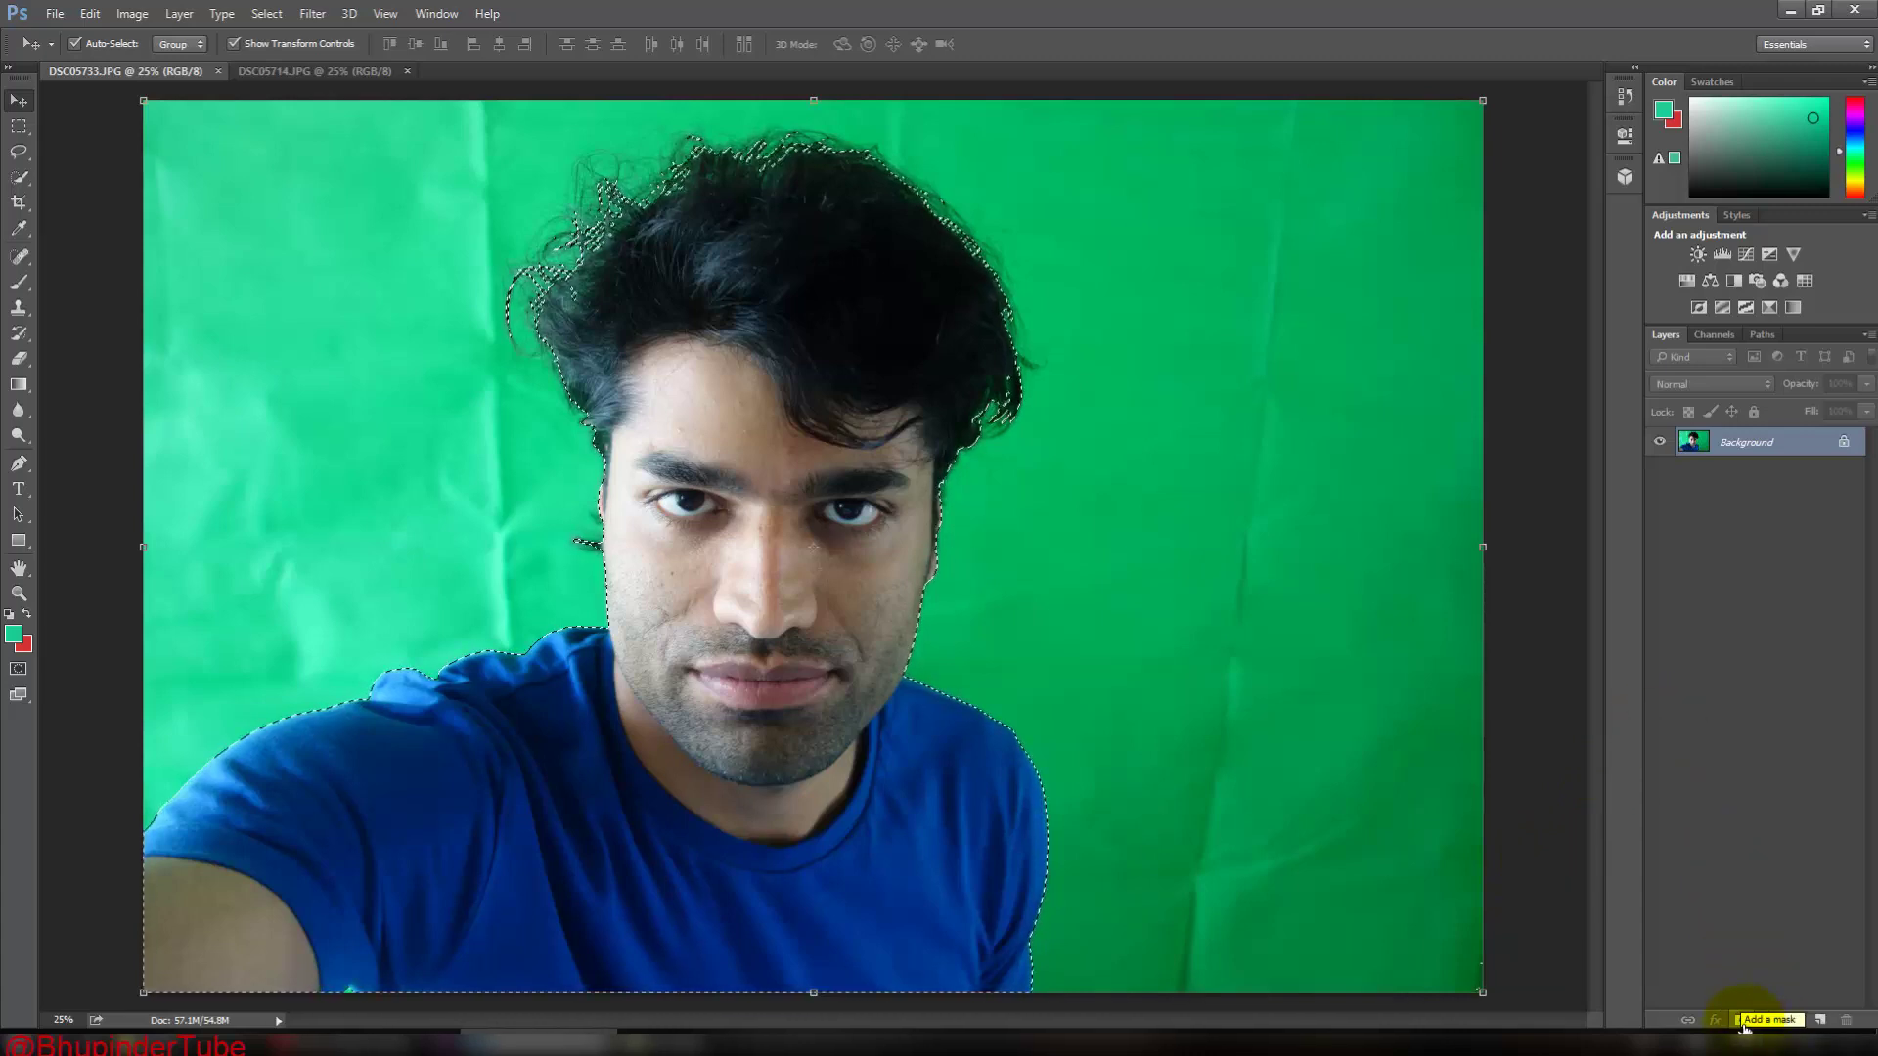
{"action": "left_click", "coordinate": [1742, 1020]}
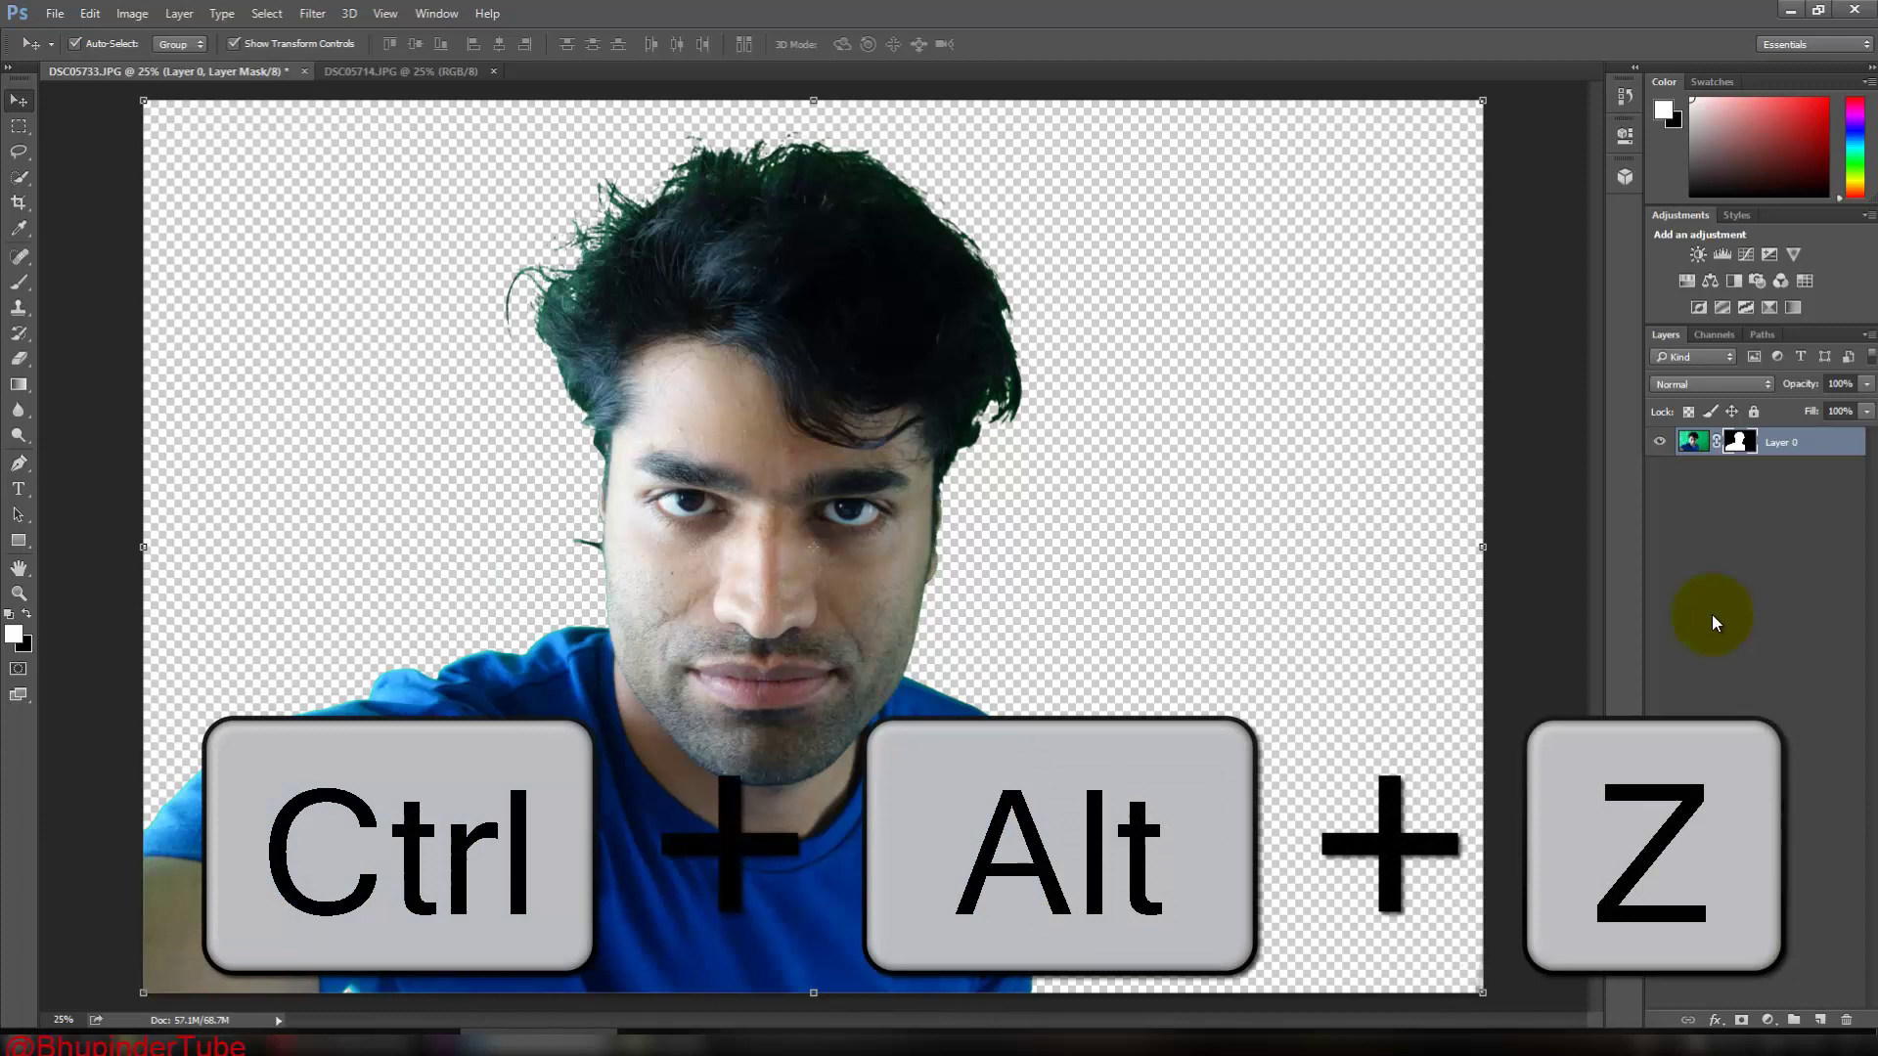
{"action": "key", "text": "ctrl+alt+z"}
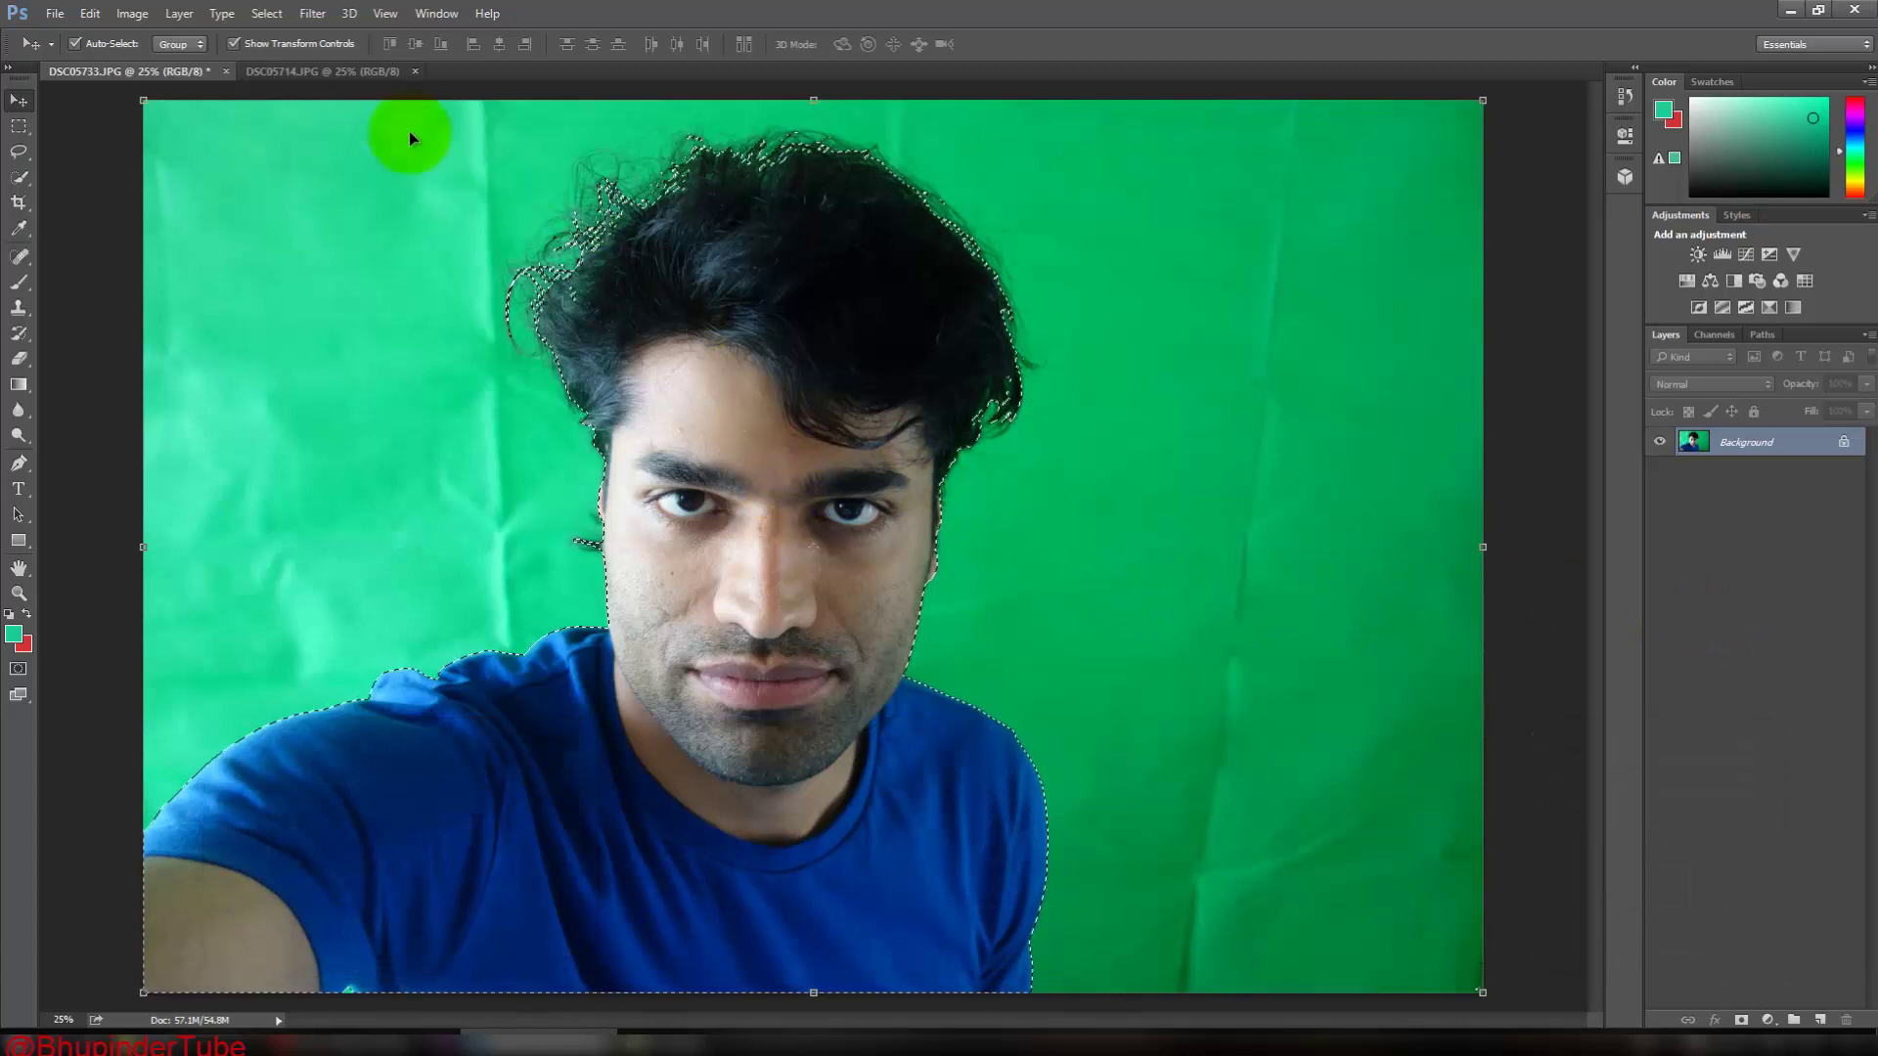
Refine the selection edge with a 3.1 px radius, brushing along the hair and face edges.
{"action": "left_click", "coordinate": [274, 13]}
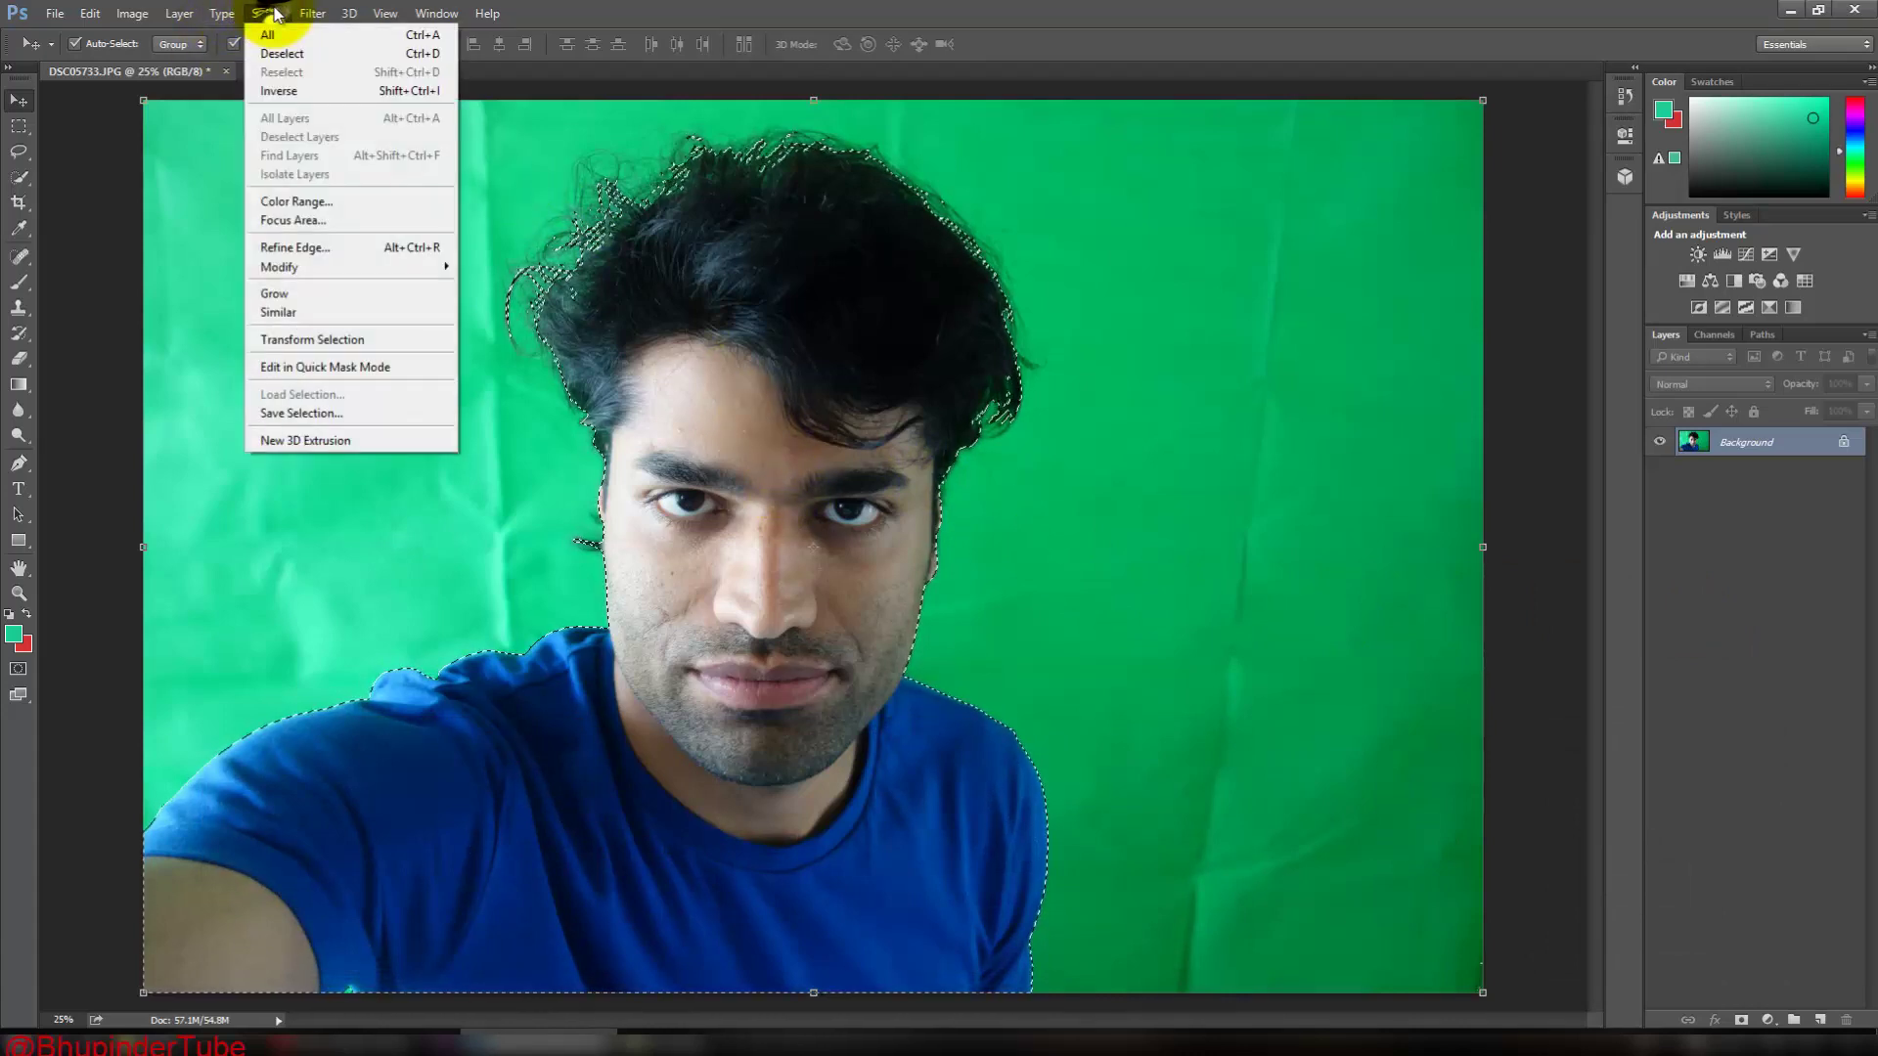
{"action": "left_click", "coordinate": [325, 253]}
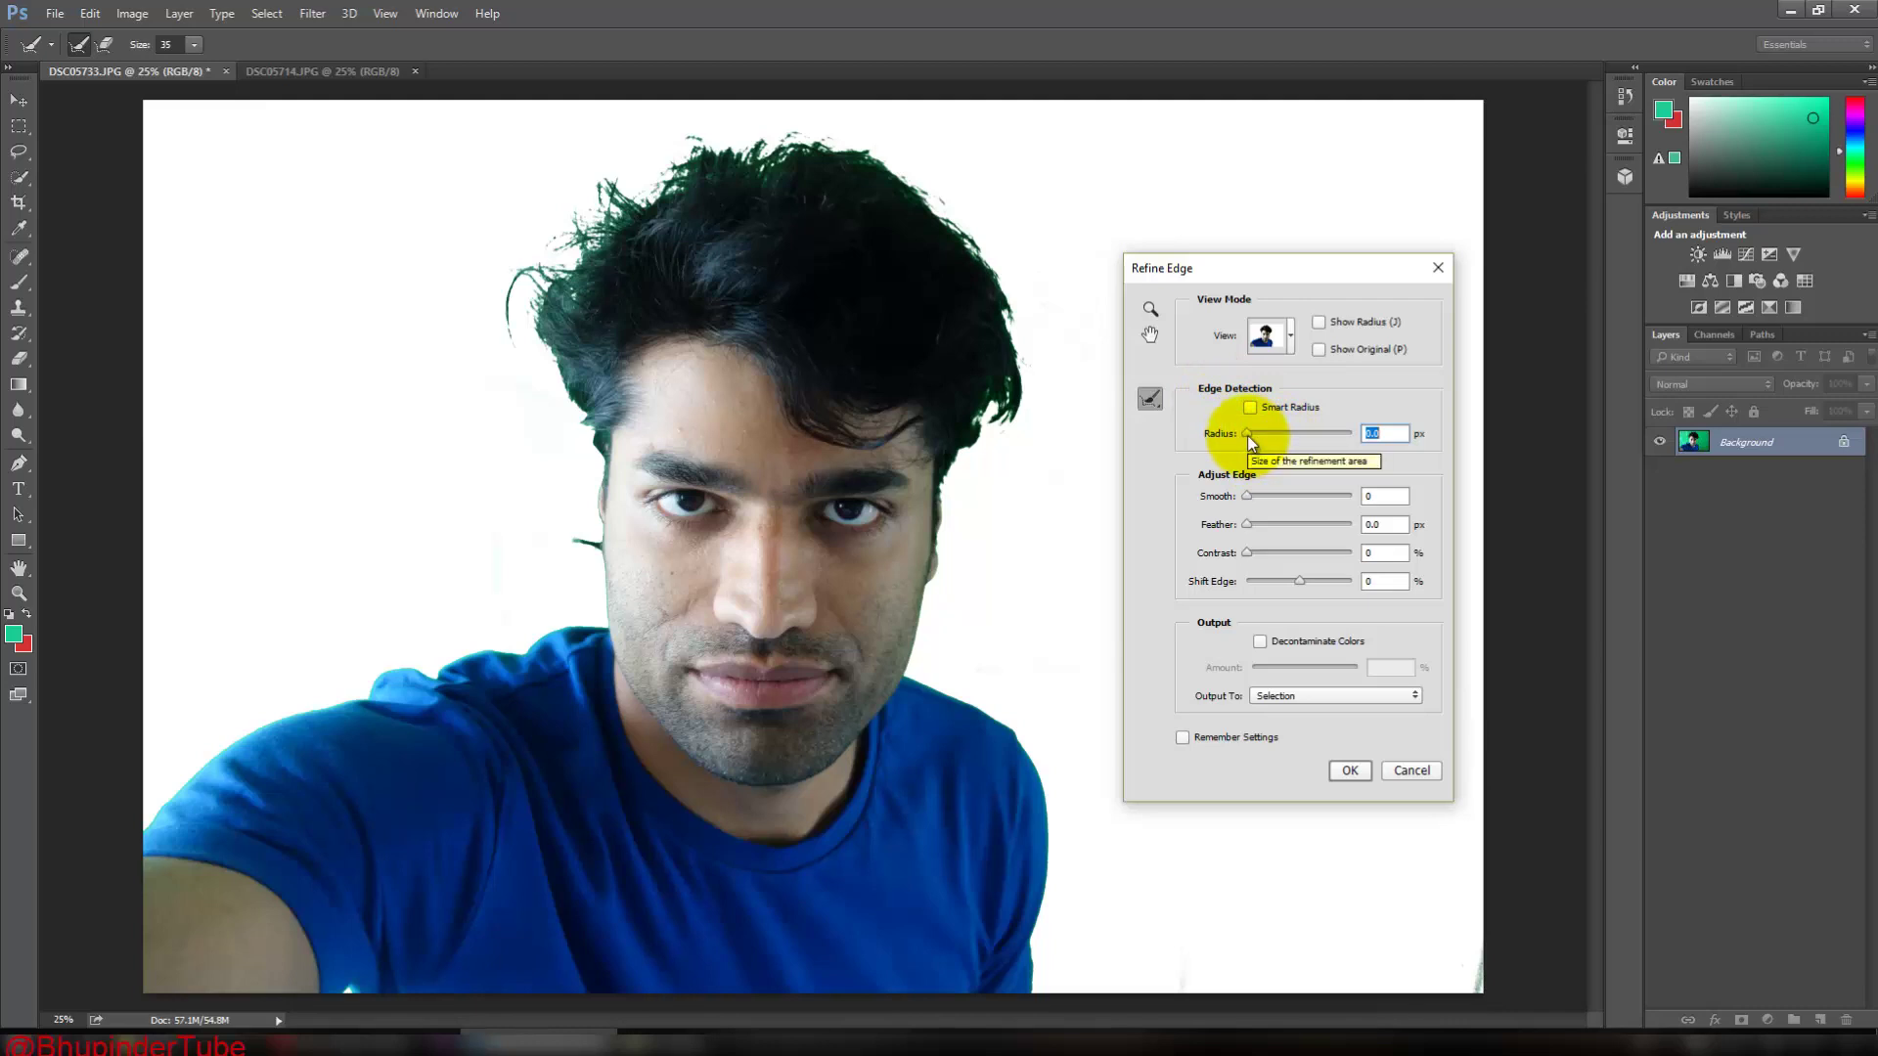
{"action": "left_click_drag", "start_coordinate": [1247, 434], "coordinate": [1264, 434]}
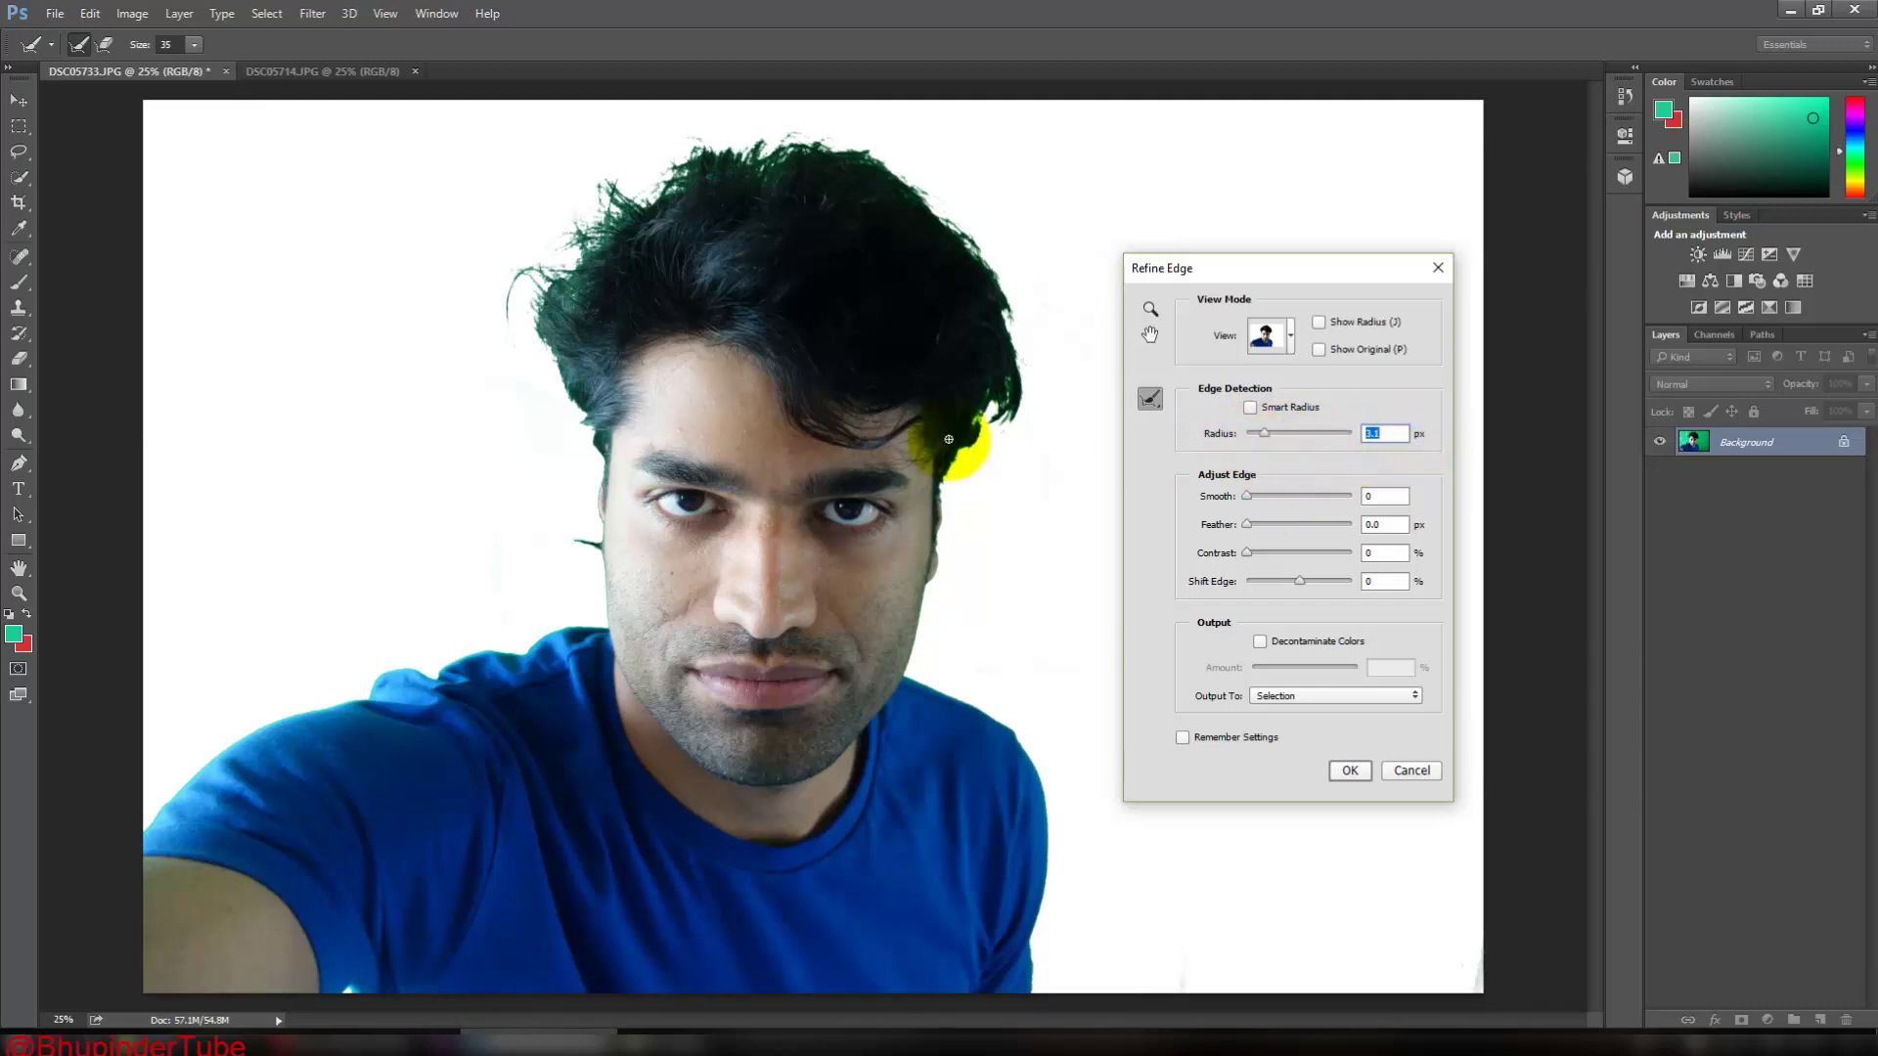
{"action": "mouse_move", "coordinate": [634, 331]}
{"action": "left_mouse_down"}
{"action": "mouse_move", "coordinate": [533, 253]}
{"action": "mouse_move", "coordinate": [550, 260]}
{"action": "mouse_move", "coordinate": [557, 232]}
{"action": "mouse_move", "coordinate": [550, 264]}
{"action": "mouse_move", "coordinate": [607, 200]}
{"action": "mouse_move", "coordinate": [594, 225]}
{"action": "mouse_move", "coordinate": [695, 171]}
{"action": "mouse_move", "coordinate": [550, 234]}
{"action": "mouse_move", "coordinate": [435, 246]}
{"action": "mouse_move", "coordinate": [151, 63]}
{"action": "left_mouse_up"}
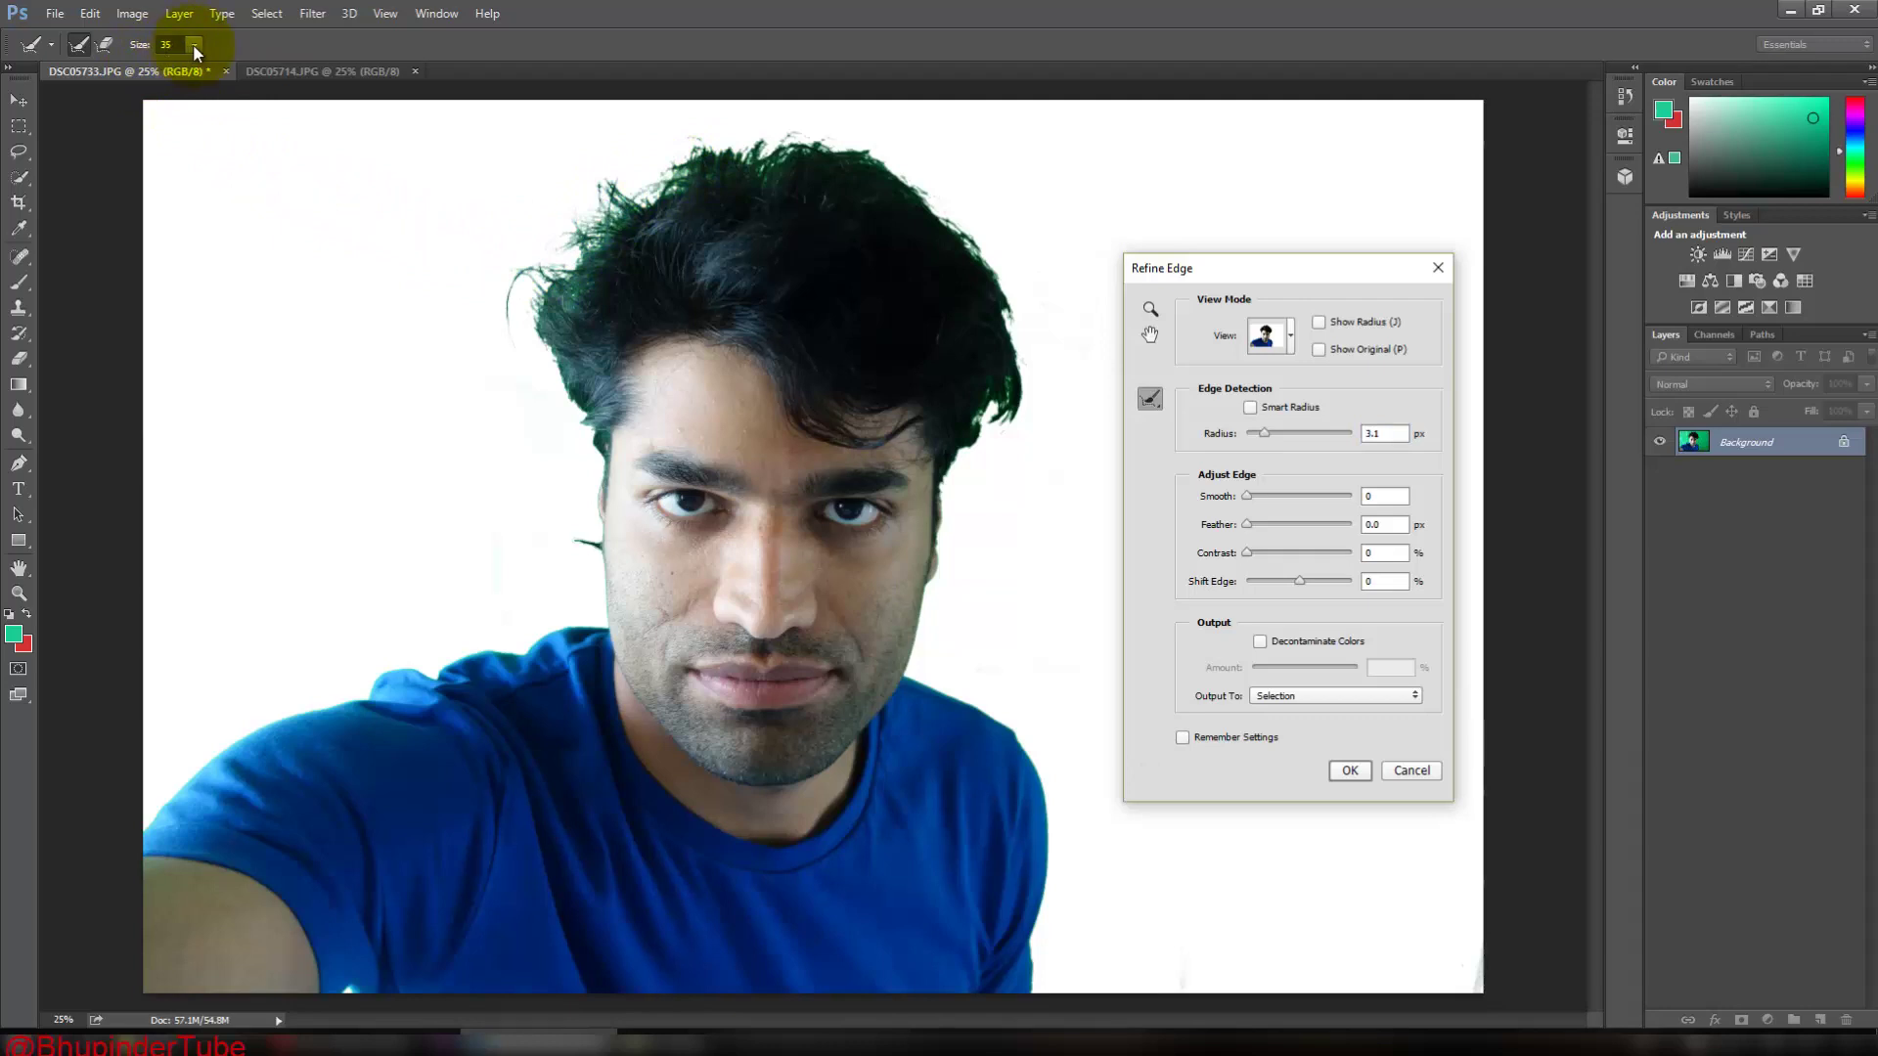
{"action": "left_click", "coordinate": [194, 46]}
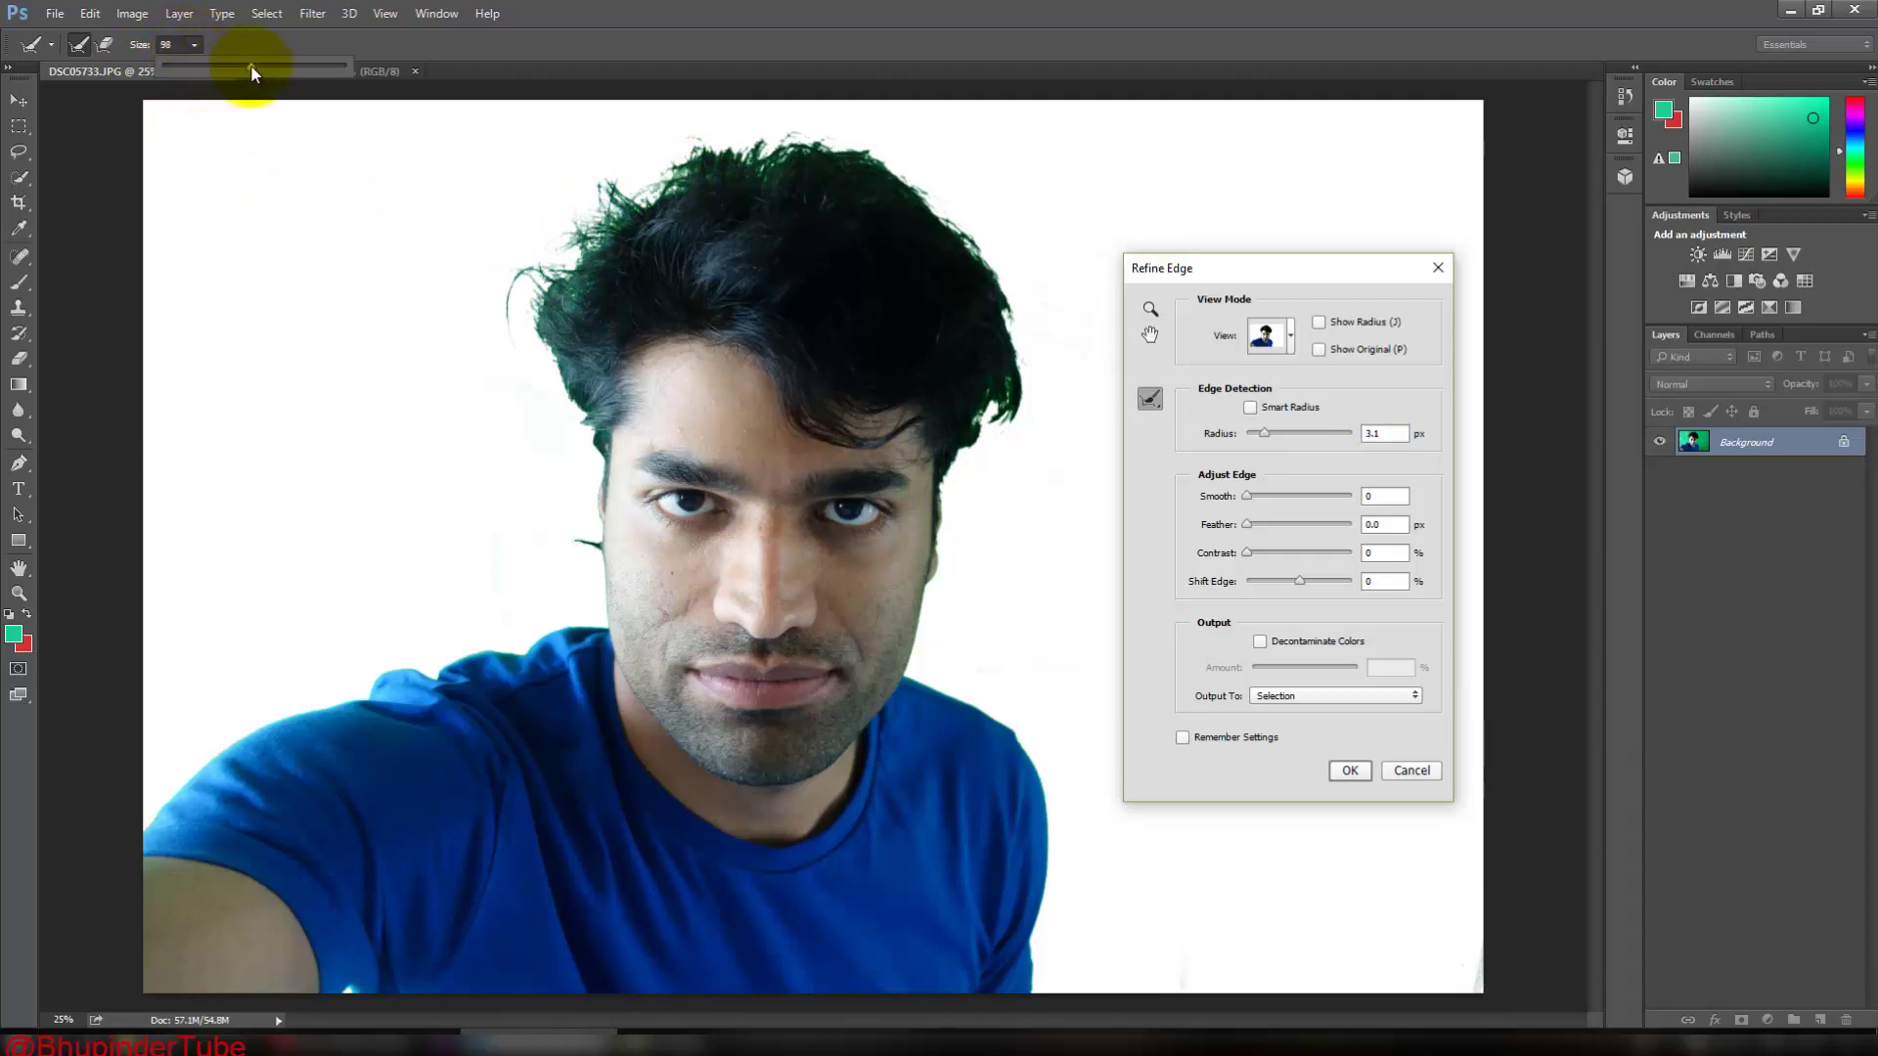
{"action": "left_click_drag", "start_coordinate": [250, 67], "coordinate": [245, 66]}
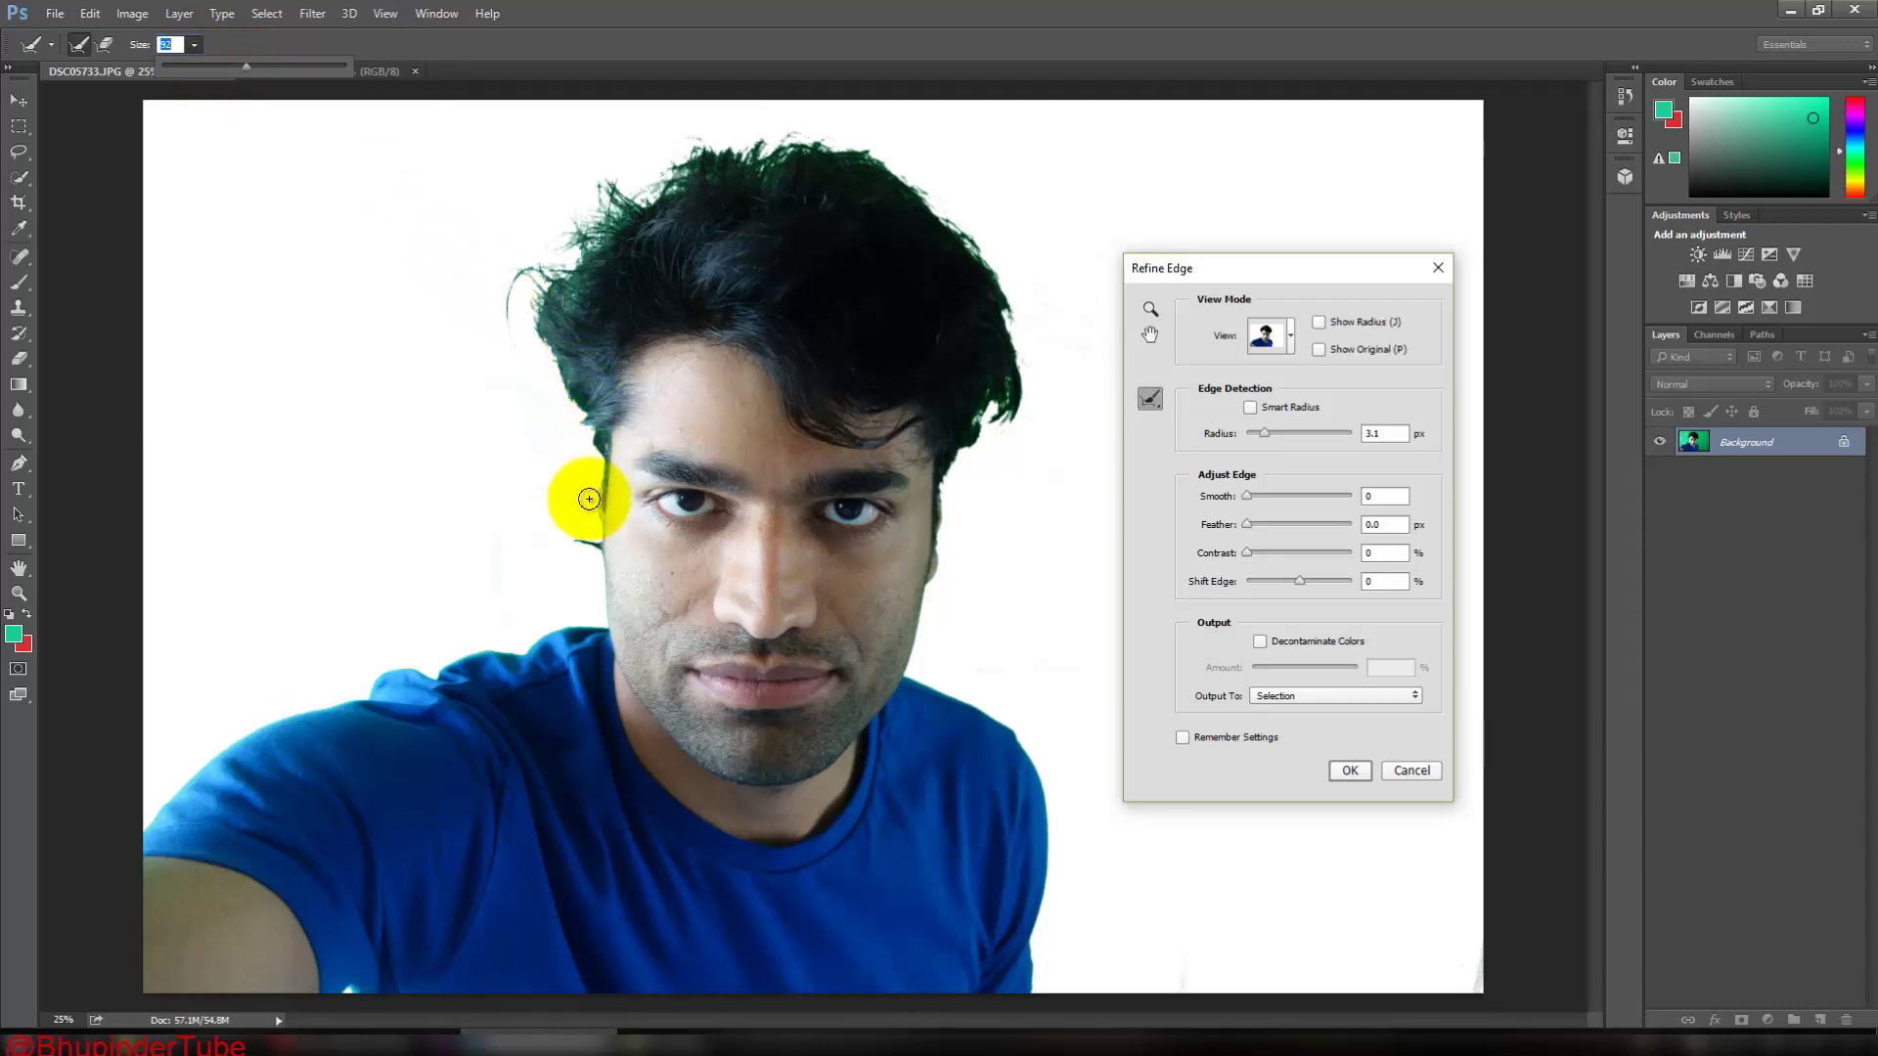
{"action": "mouse_move", "coordinate": [591, 562]}
{"action": "left_mouse_down"}
{"action": "mouse_move", "coordinate": [599, 445]}
{"action": "mouse_move", "coordinate": [555, 371]}
{"action": "mouse_move", "coordinate": [545, 273]}
{"action": "mouse_move", "coordinate": [682, 169]}
{"action": "mouse_move", "coordinate": [846, 154]}
{"action": "mouse_move", "coordinate": [966, 233]}
{"action": "mouse_move", "coordinate": [1028, 361]}
{"action": "mouse_move", "coordinate": [1021, 402]}
{"action": "mouse_move", "coordinate": [985, 394]}
{"action": "mouse_move", "coordinate": [963, 574]}
{"action": "left_mouse_up"}
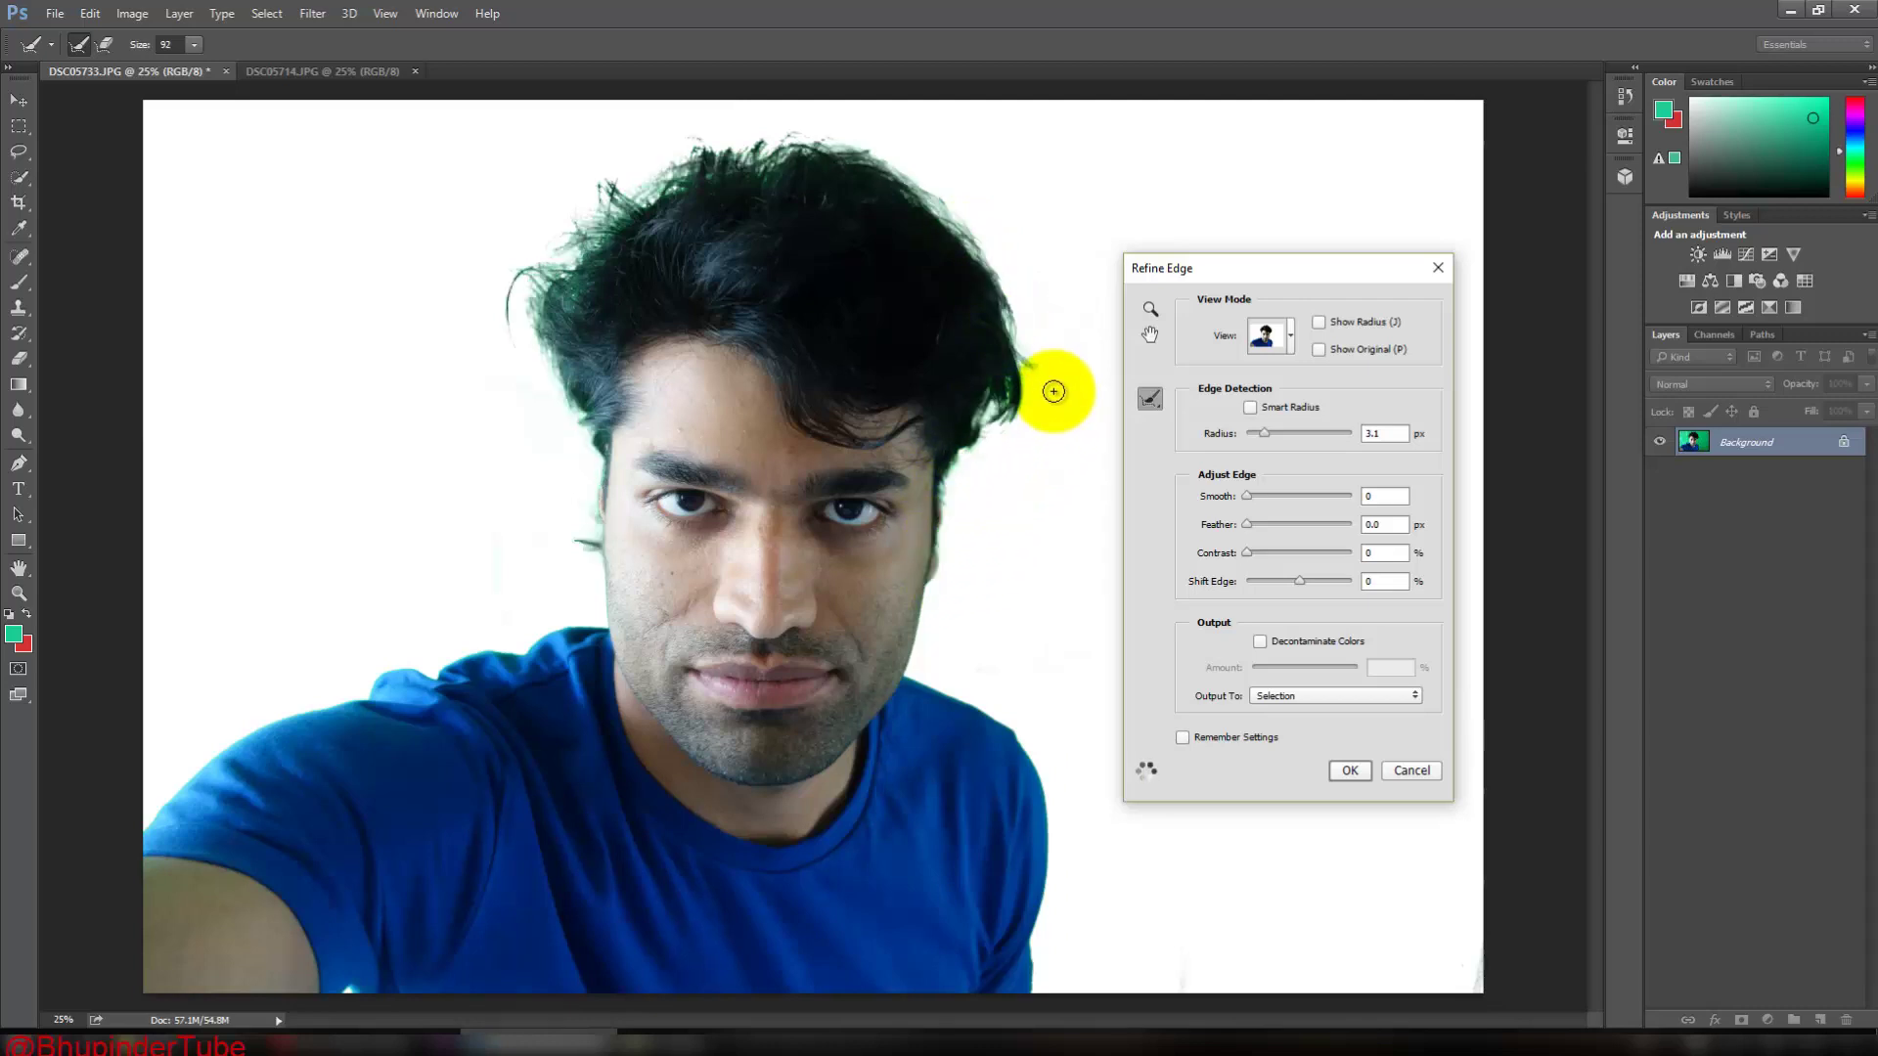
{"action": "mouse_move", "coordinate": [981, 448]}
{"action": "left_mouse_down"}
{"action": "mouse_move", "coordinate": [1017, 393]}
{"action": "mouse_move", "coordinate": [1005, 274]}
{"action": "mouse_move", "coordinate": [821, 129]}
{"action": "mouse_move", "coordinate": [613, 194]}
{"action": "mouse_move", "coordinate": [550, 244]}
{"action": "mouse_move", "coordinate": [524, 306]}
{"action": "mouse_move", "coordinate": [599, 497]}
{"action": "mouse_move", "coordinate": [590, 579]}
{"action": "mouse_move", "coordinate": [588, 475]}
{"action": "mouse_move", "coordinate": [528, 305]}
{"action": "mouse_move", "coordinate": [555, 245]}
{"action": "mouse_move", "coordinate": [695, 147]}
{"action": "mouse_move", "coordinate": [830, 118]}
{"action": "mouse_move", "coordinate": [994, 261]}
{"action": "mouse_move", "coordinate": [1031, 334]}
{"action": "mouse_move", "coordinate": [1024, 399]}
{"action": "mouse_move", "coordinate": [985, 417]}
{"action": "mouse_move", "coordinate": [967, 470]}
{"action": "mouse_move", "coordinate": [954, 554]}
{"action": "mouse_move", "coordinate": [946, 479]}
{"action": "mouse_move", "coordinate": [956, 574]}
{"action": "left_mouse_up"}
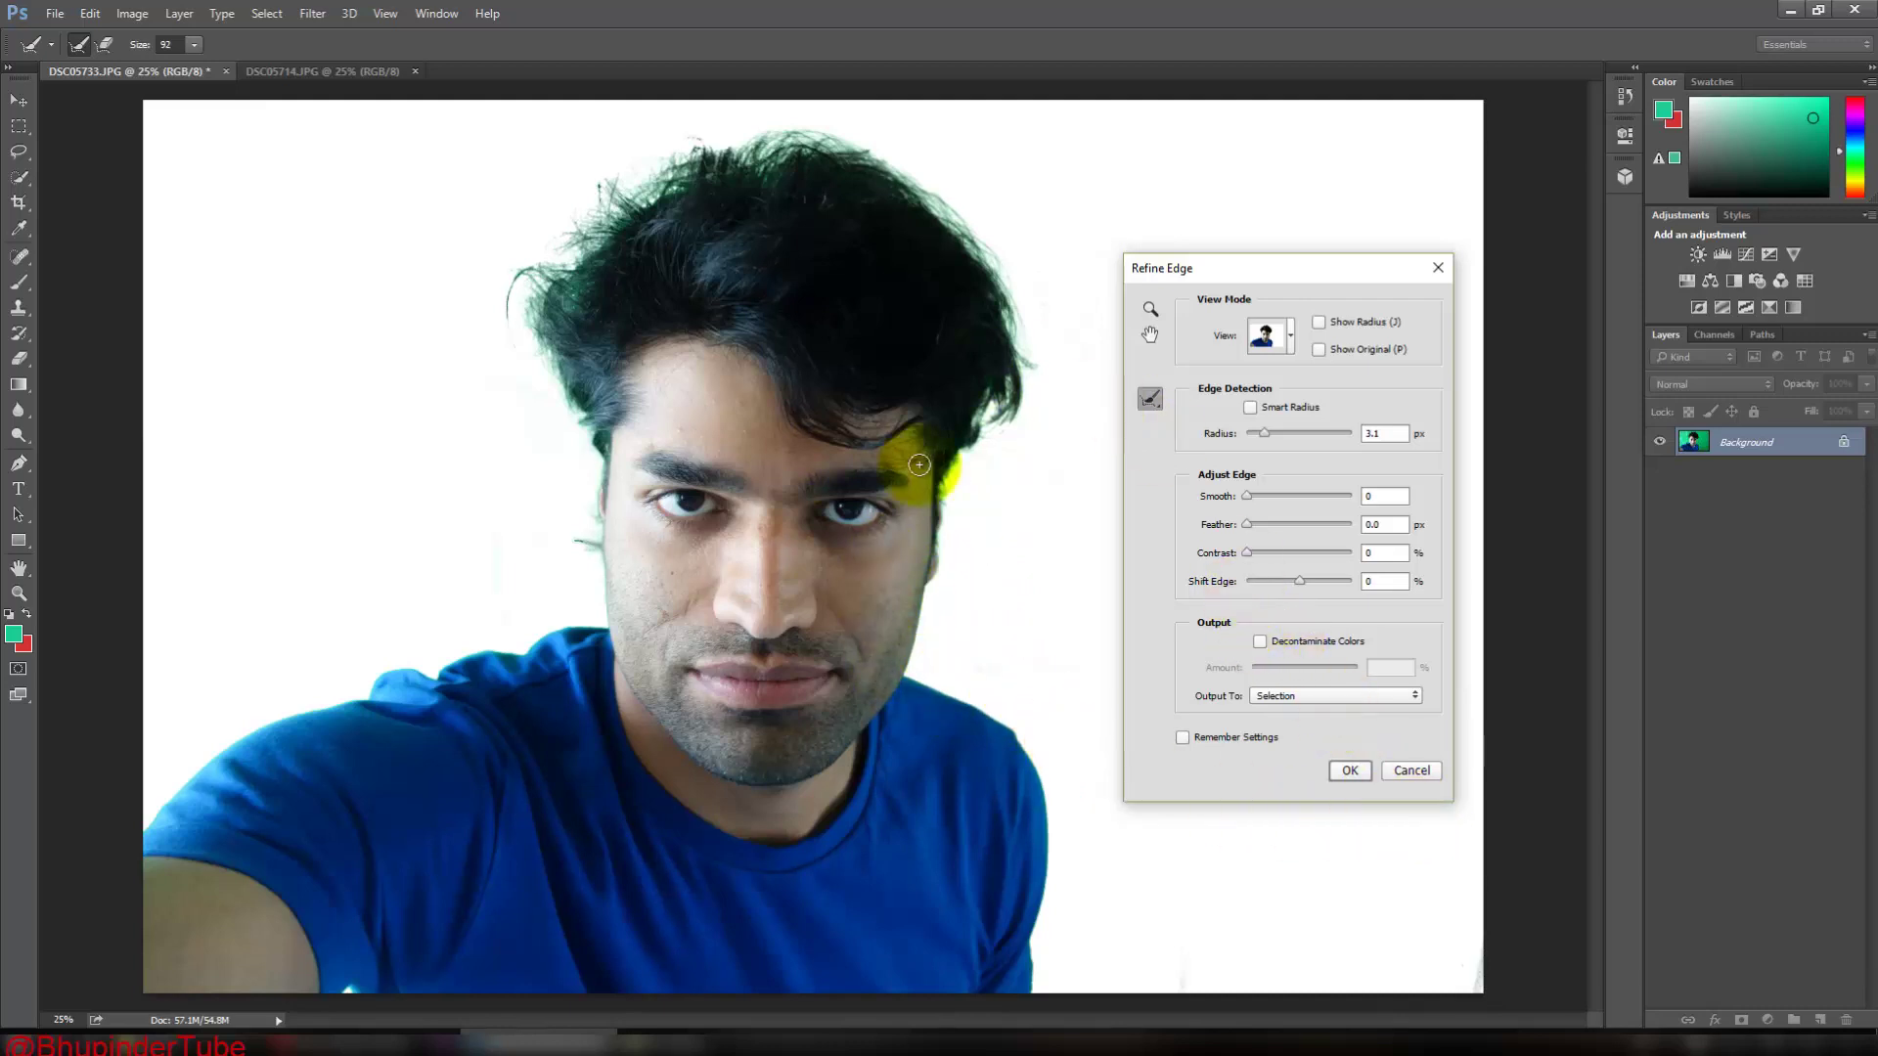
{"action": "left_click", "coordinate": [1350, 770]}
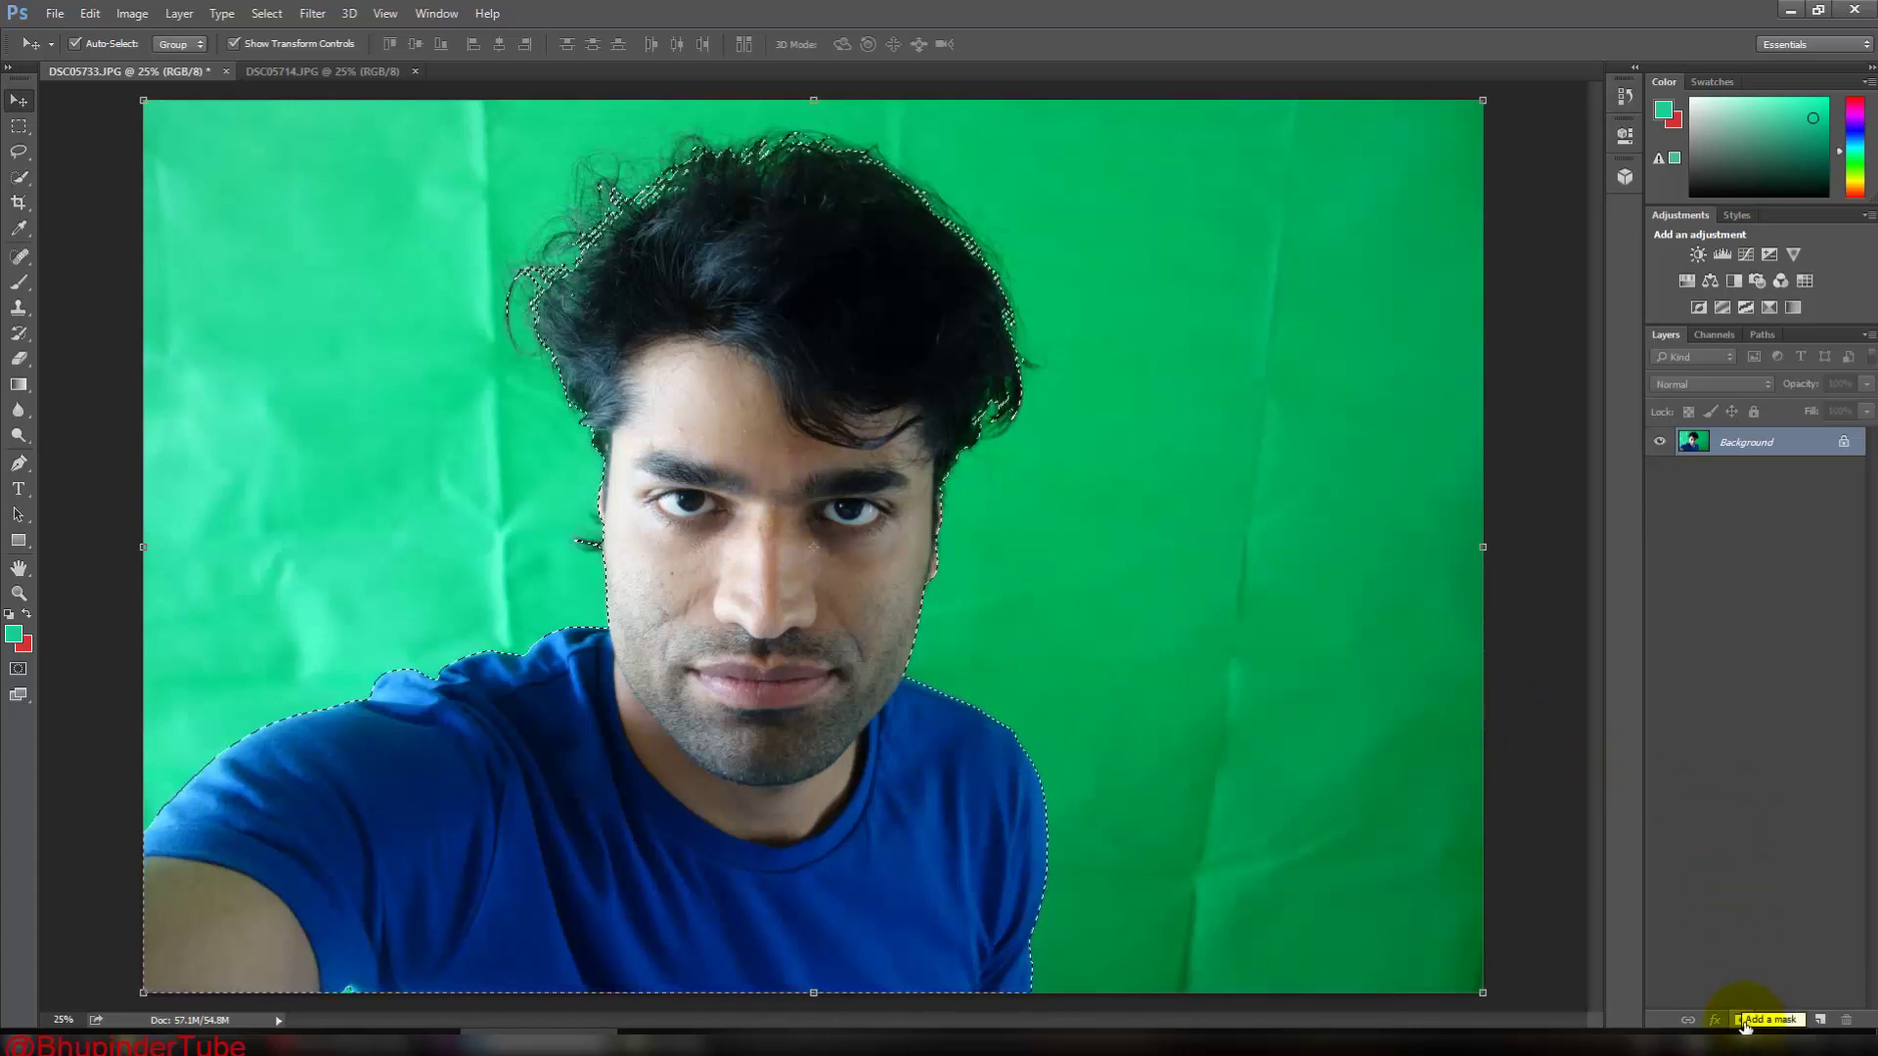
Add a layer mask hiding the green backdrop, then switch to the DSC05714.JPG photo.
{"action": "left_click", "coordinate": [1743, 1021]}
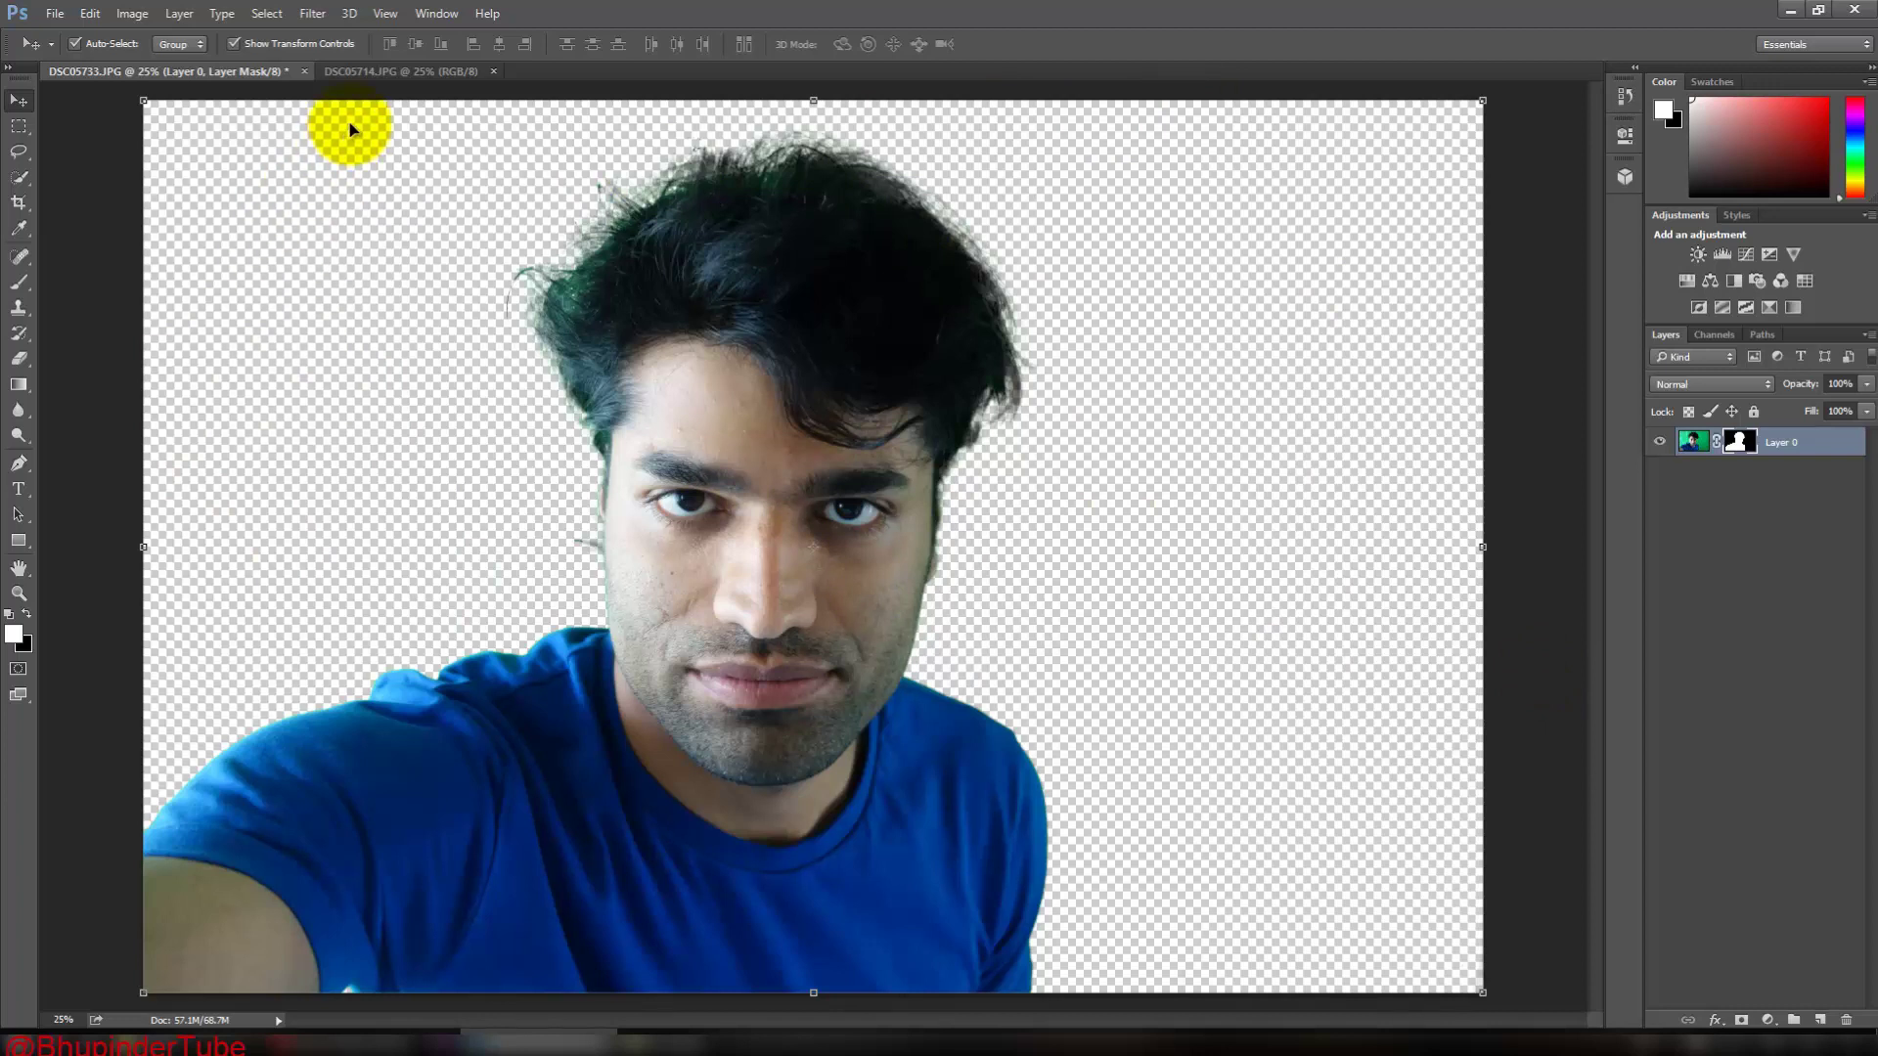
{"action": "left_click", "coordinate": [366, 75]}
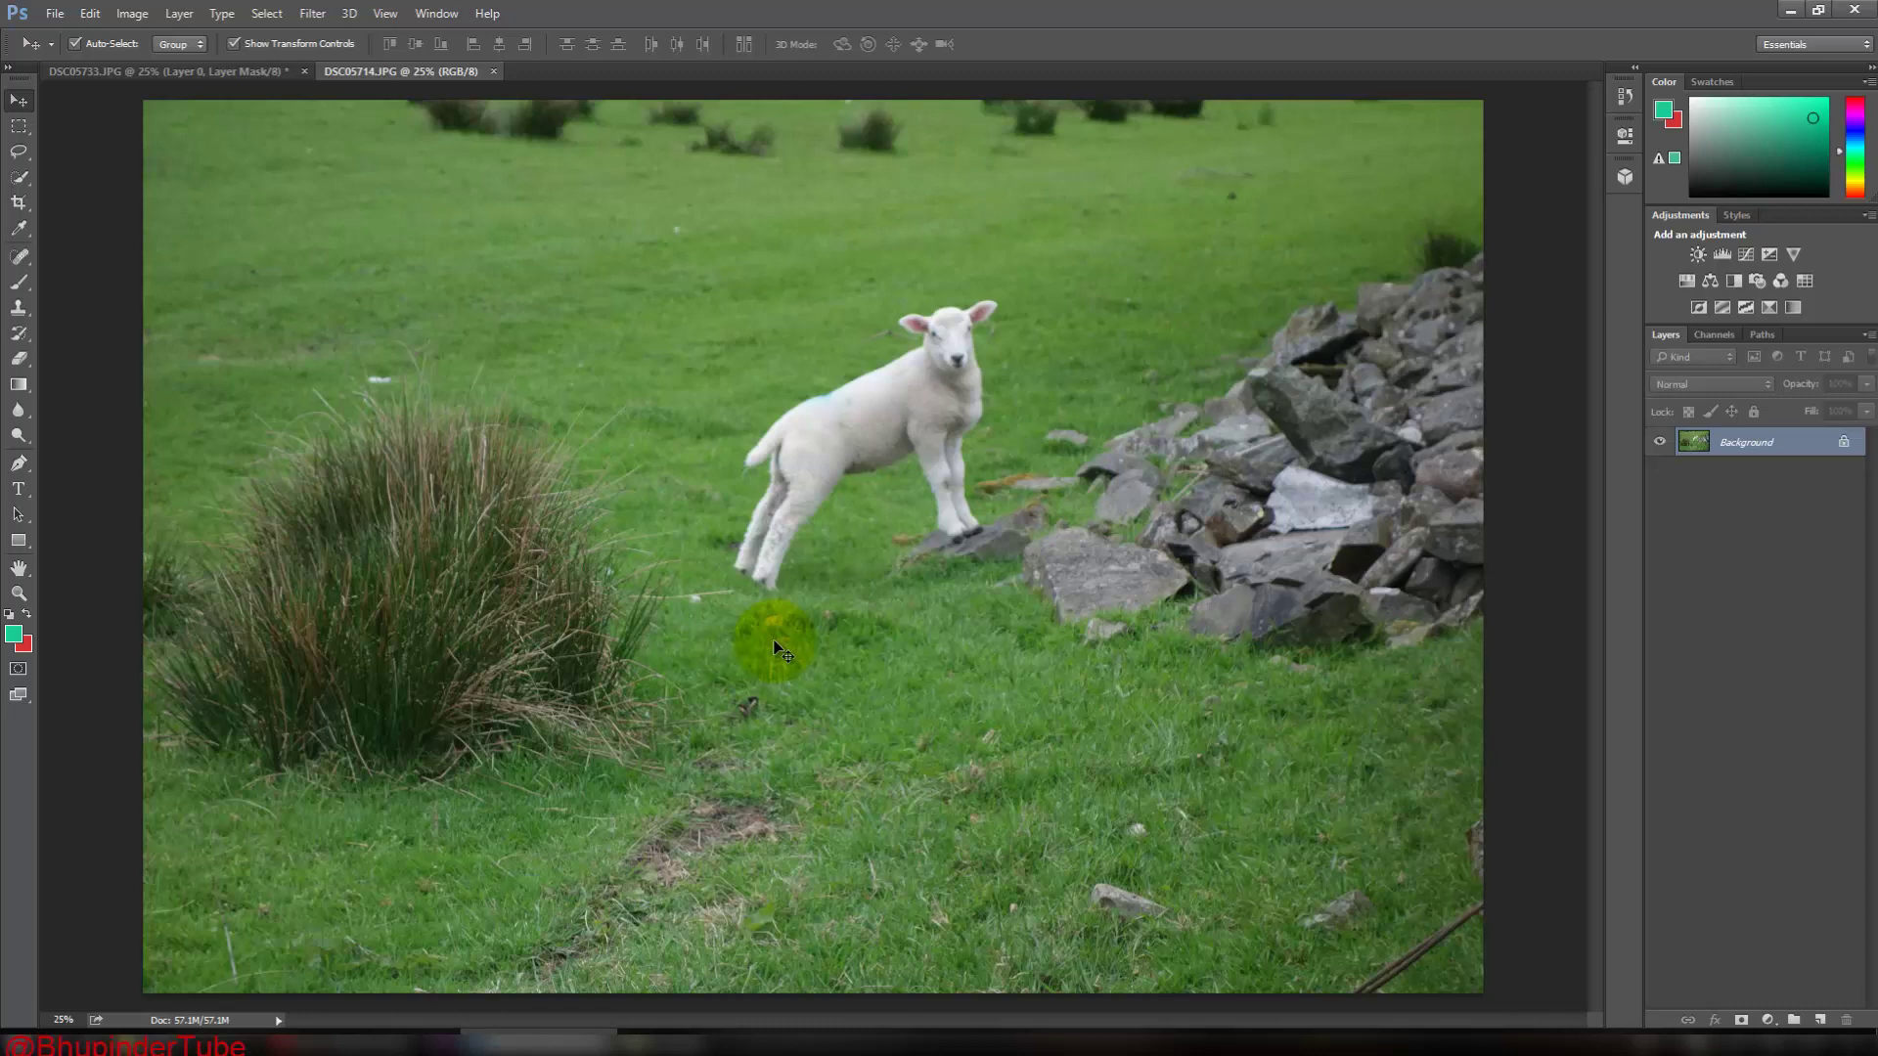
Copy all of DSC05714.JPG and paste it into the DSC05733.JPG portrait as Layer 1.
{"action": "key", "text": "ctrl+a"}
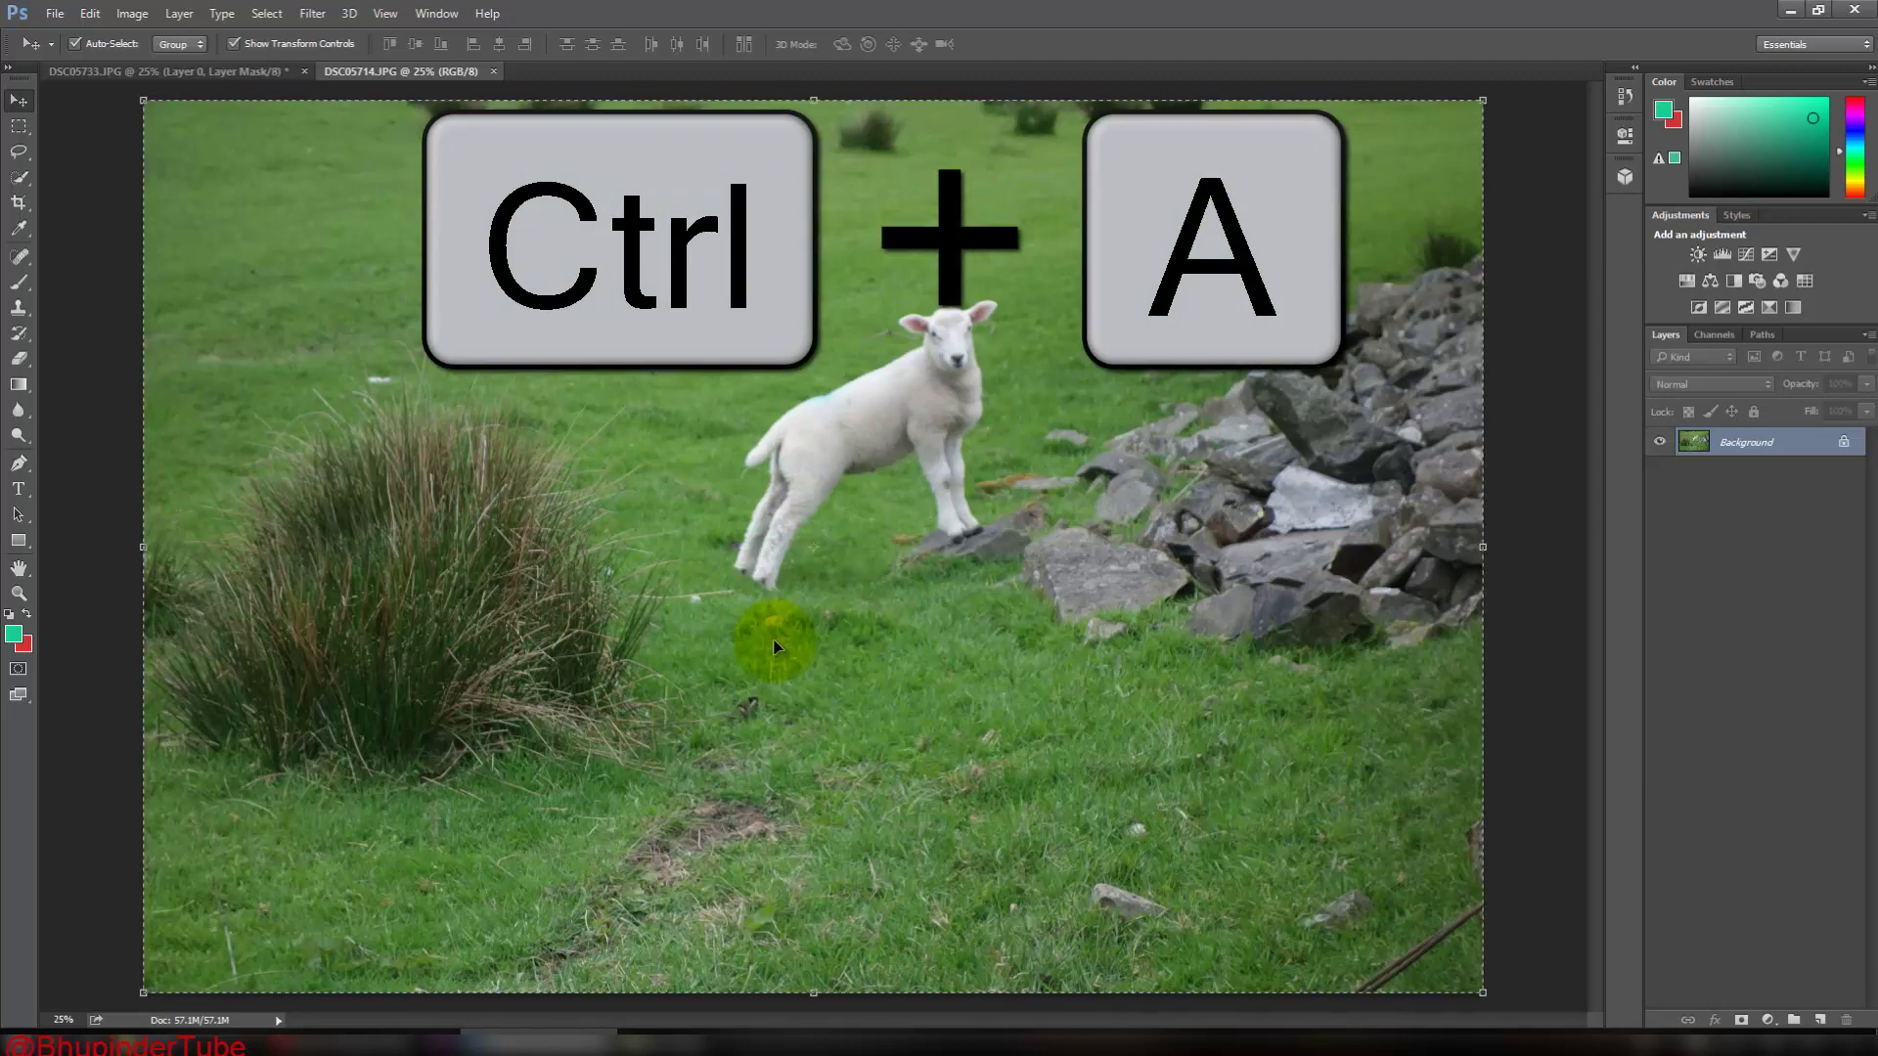
{"action": "key", "text": "ctrl+c"}
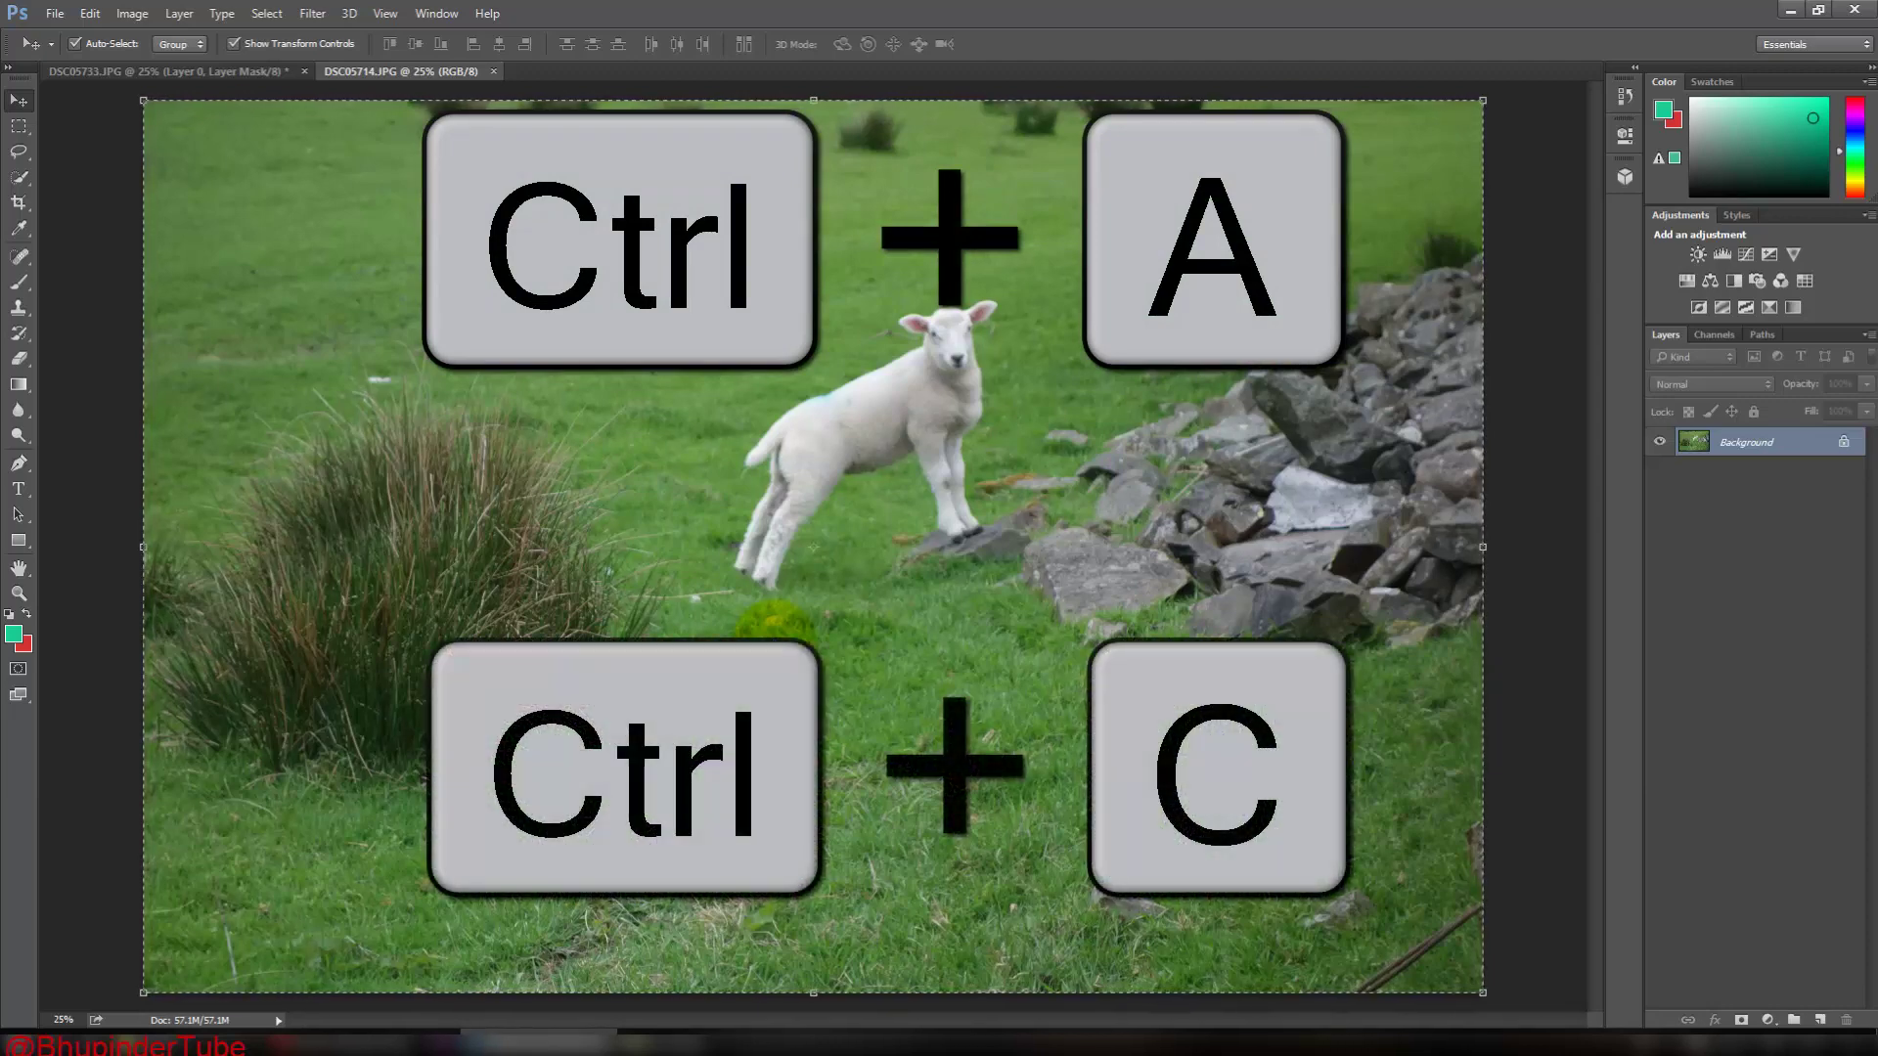
{"action": "left_click", "coordinate": [197, 66]}
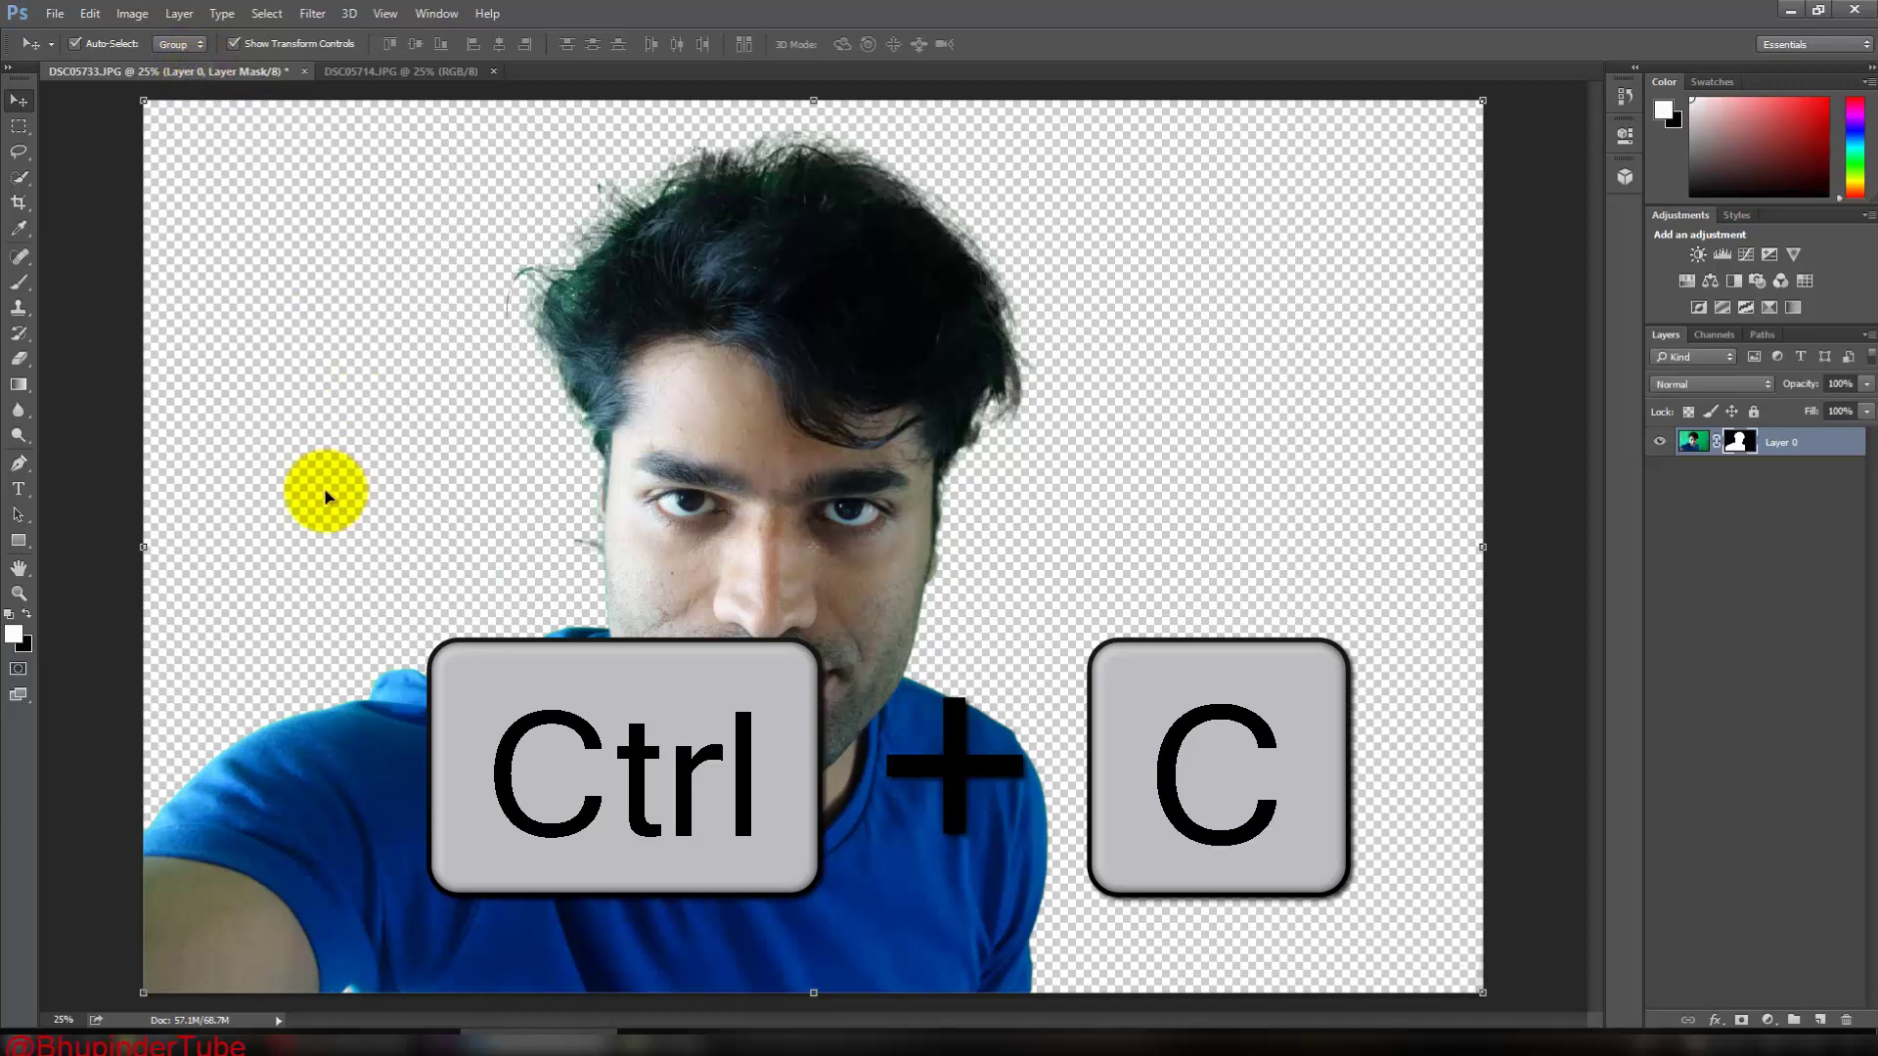
{"action": "key", "text": "ctrl+v"}
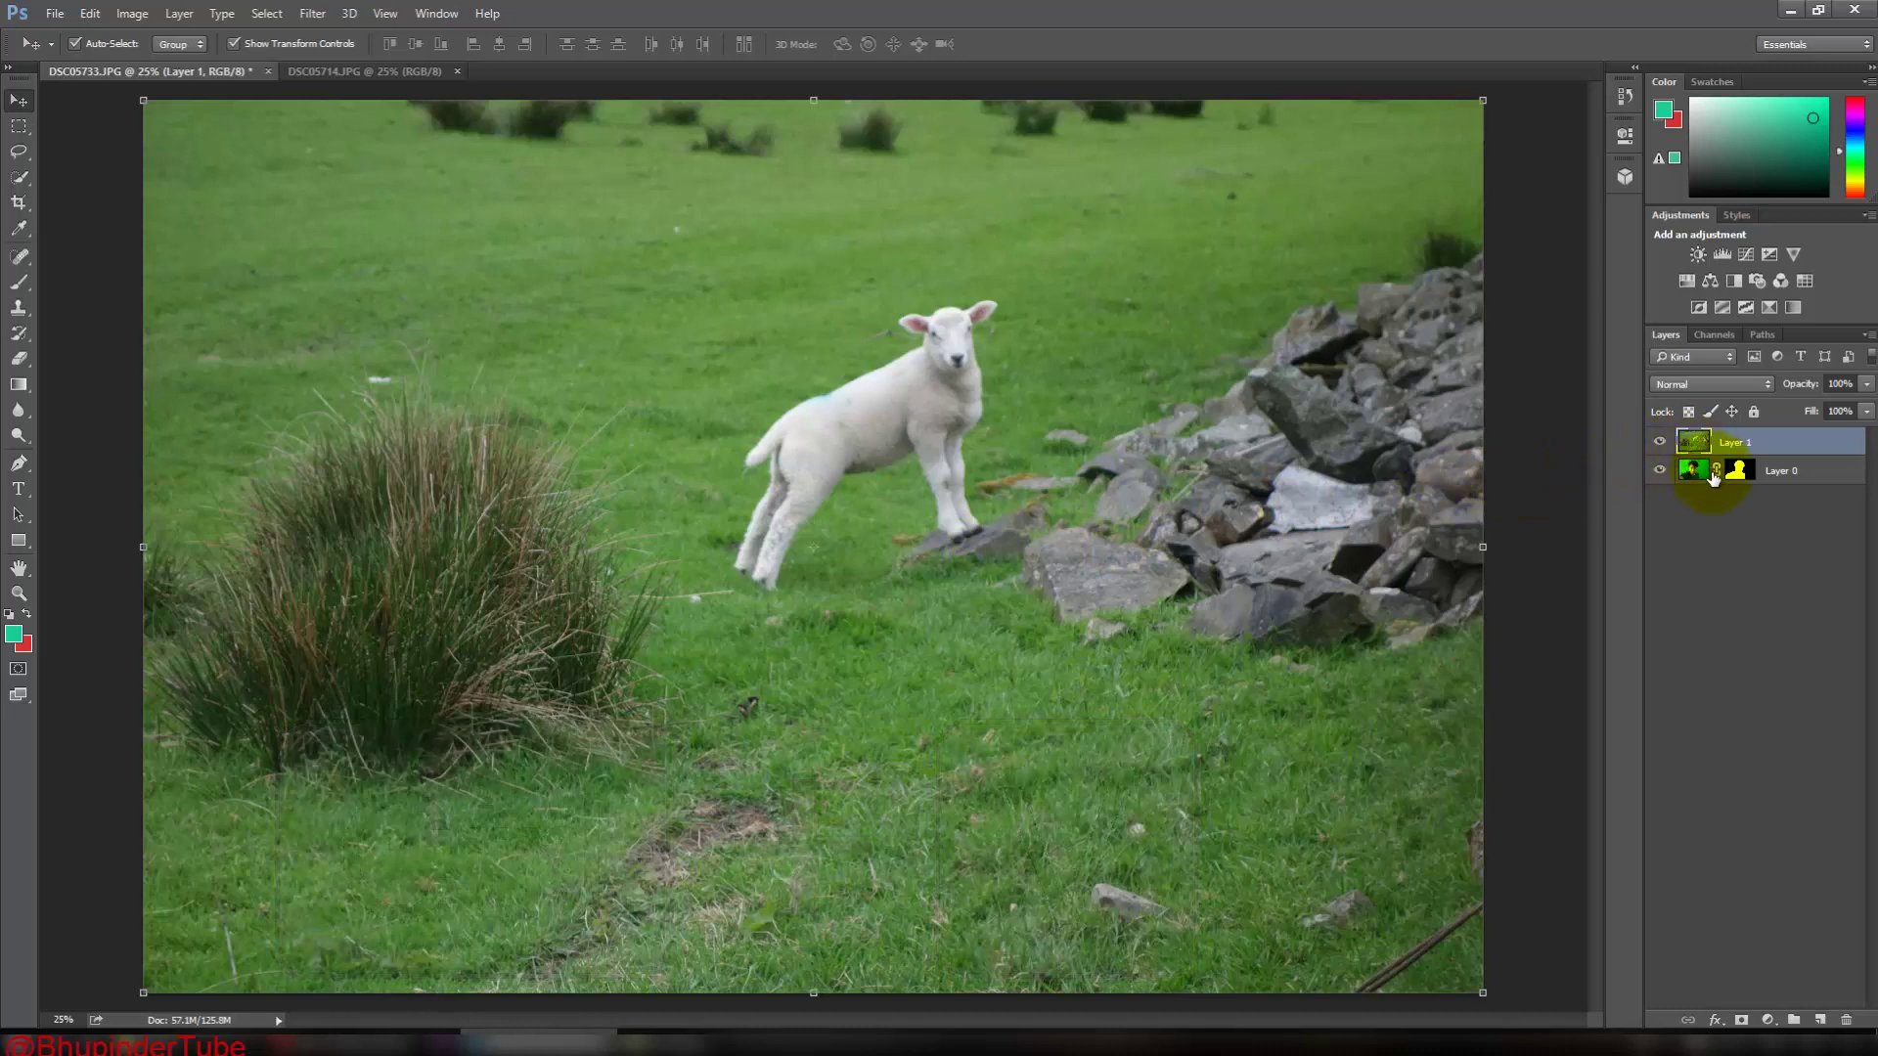
Stack Layer 0 above Layer 1 and move the man left beside the lamb.
{"action": "left_click_drag", "start_coordinate": [1707, 479], "coordinate": [1710, 436]}
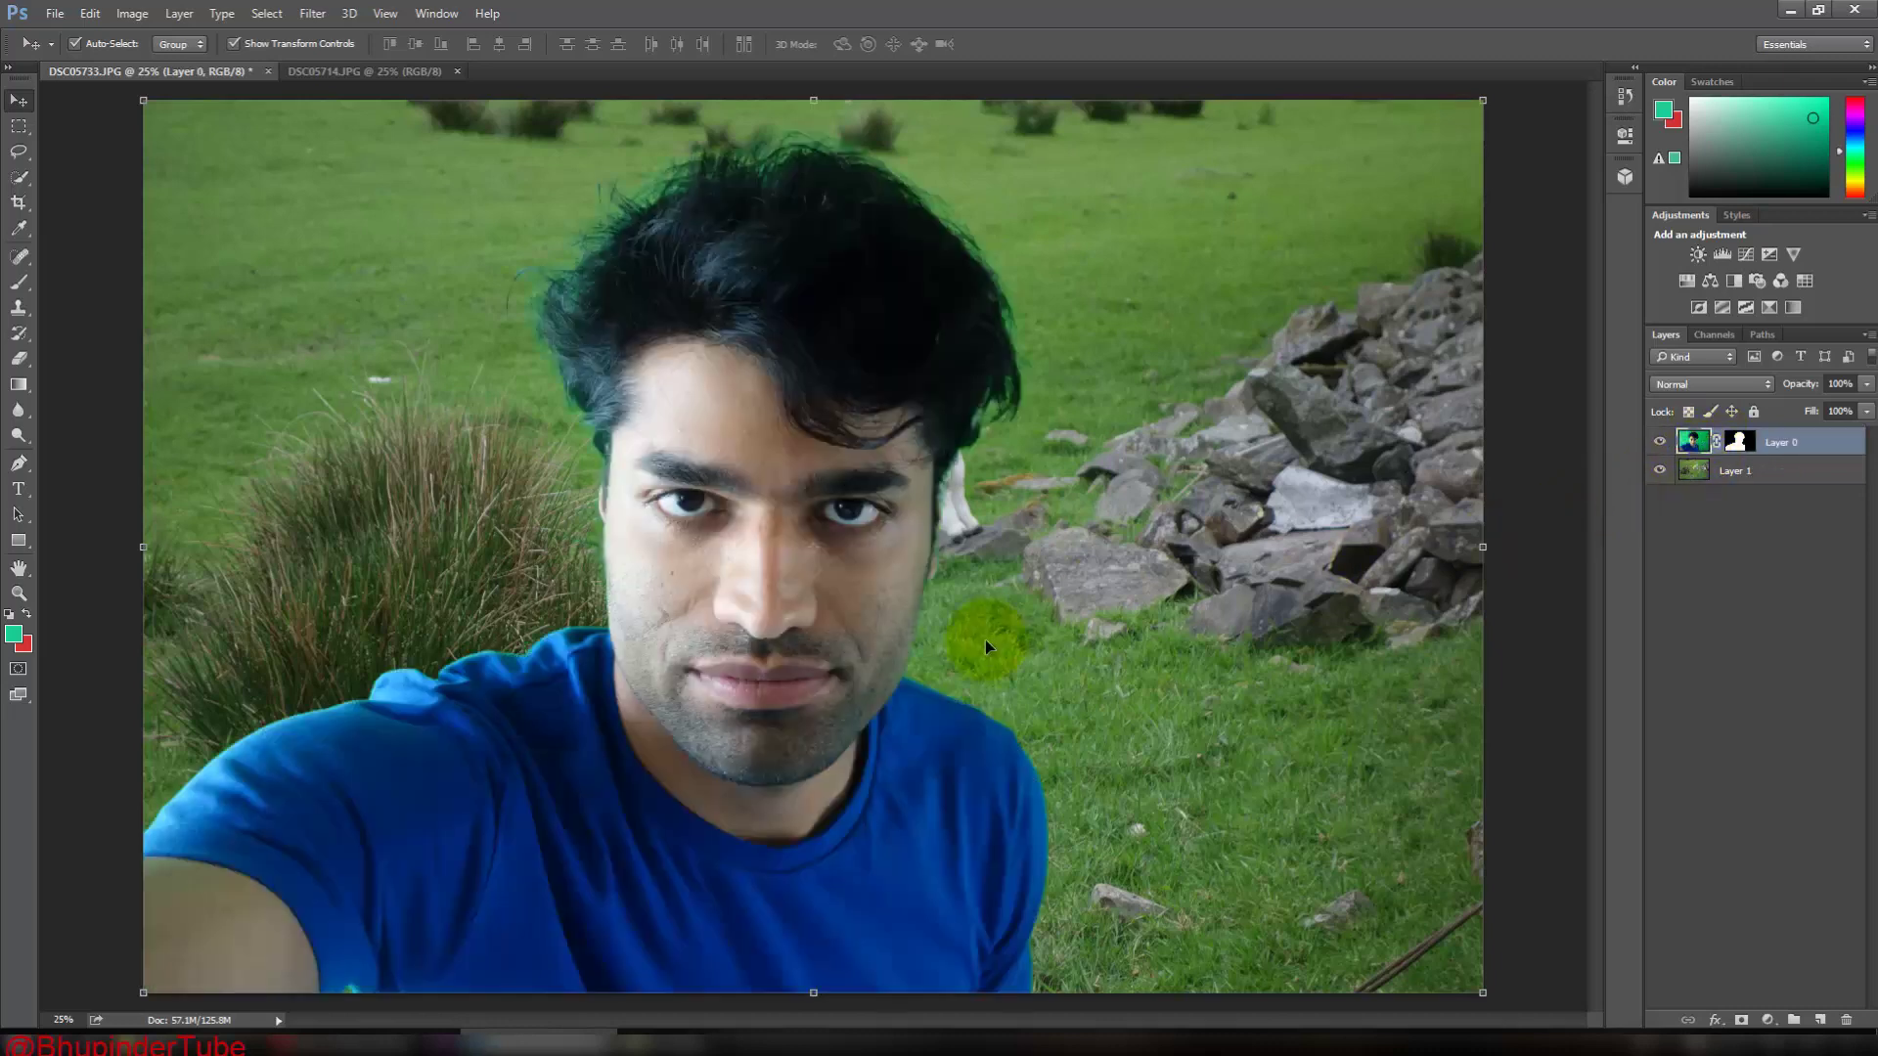
{"action": "left_click_drag", "start_coordinate": [859, 636], "coordinate": [548, 634]}
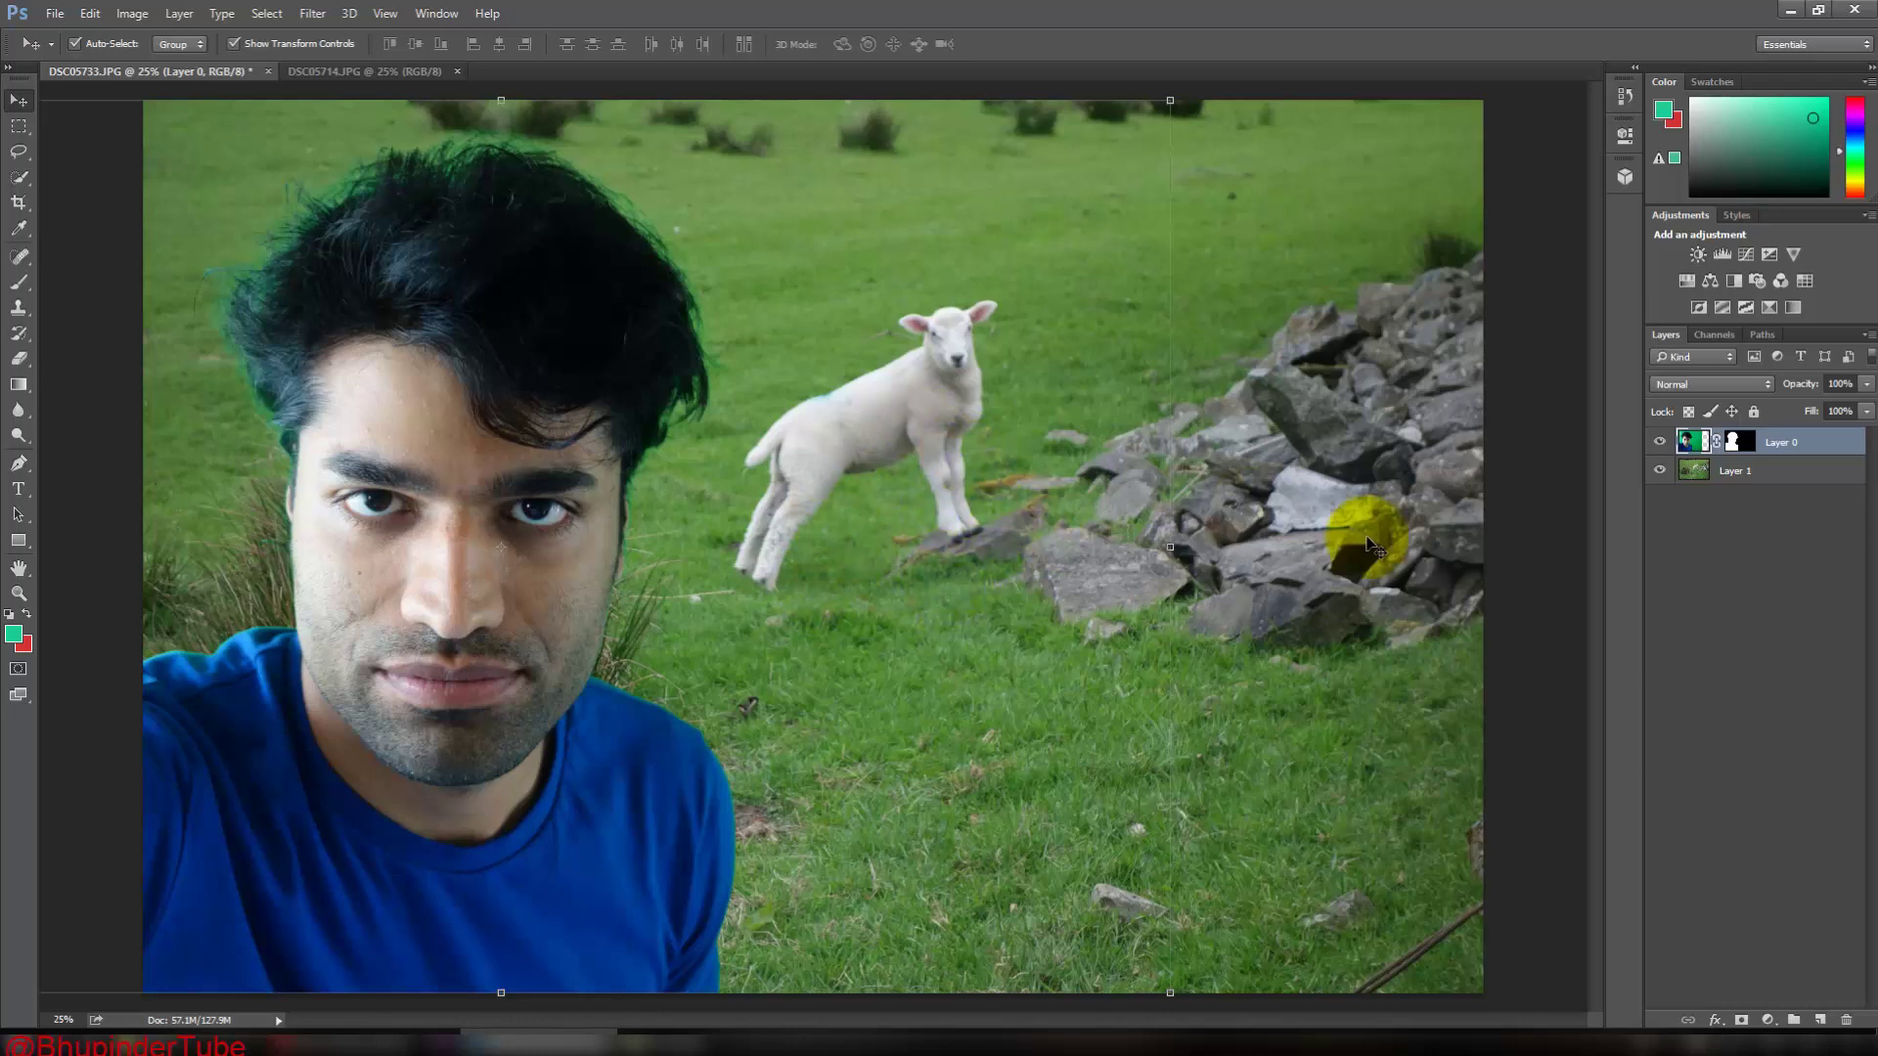
Duplicate Layer 1 and place the Layer 1 copy above the portrait layer, Layer 0.
{"action": "left_click", "coordinate": [1704, 474]}
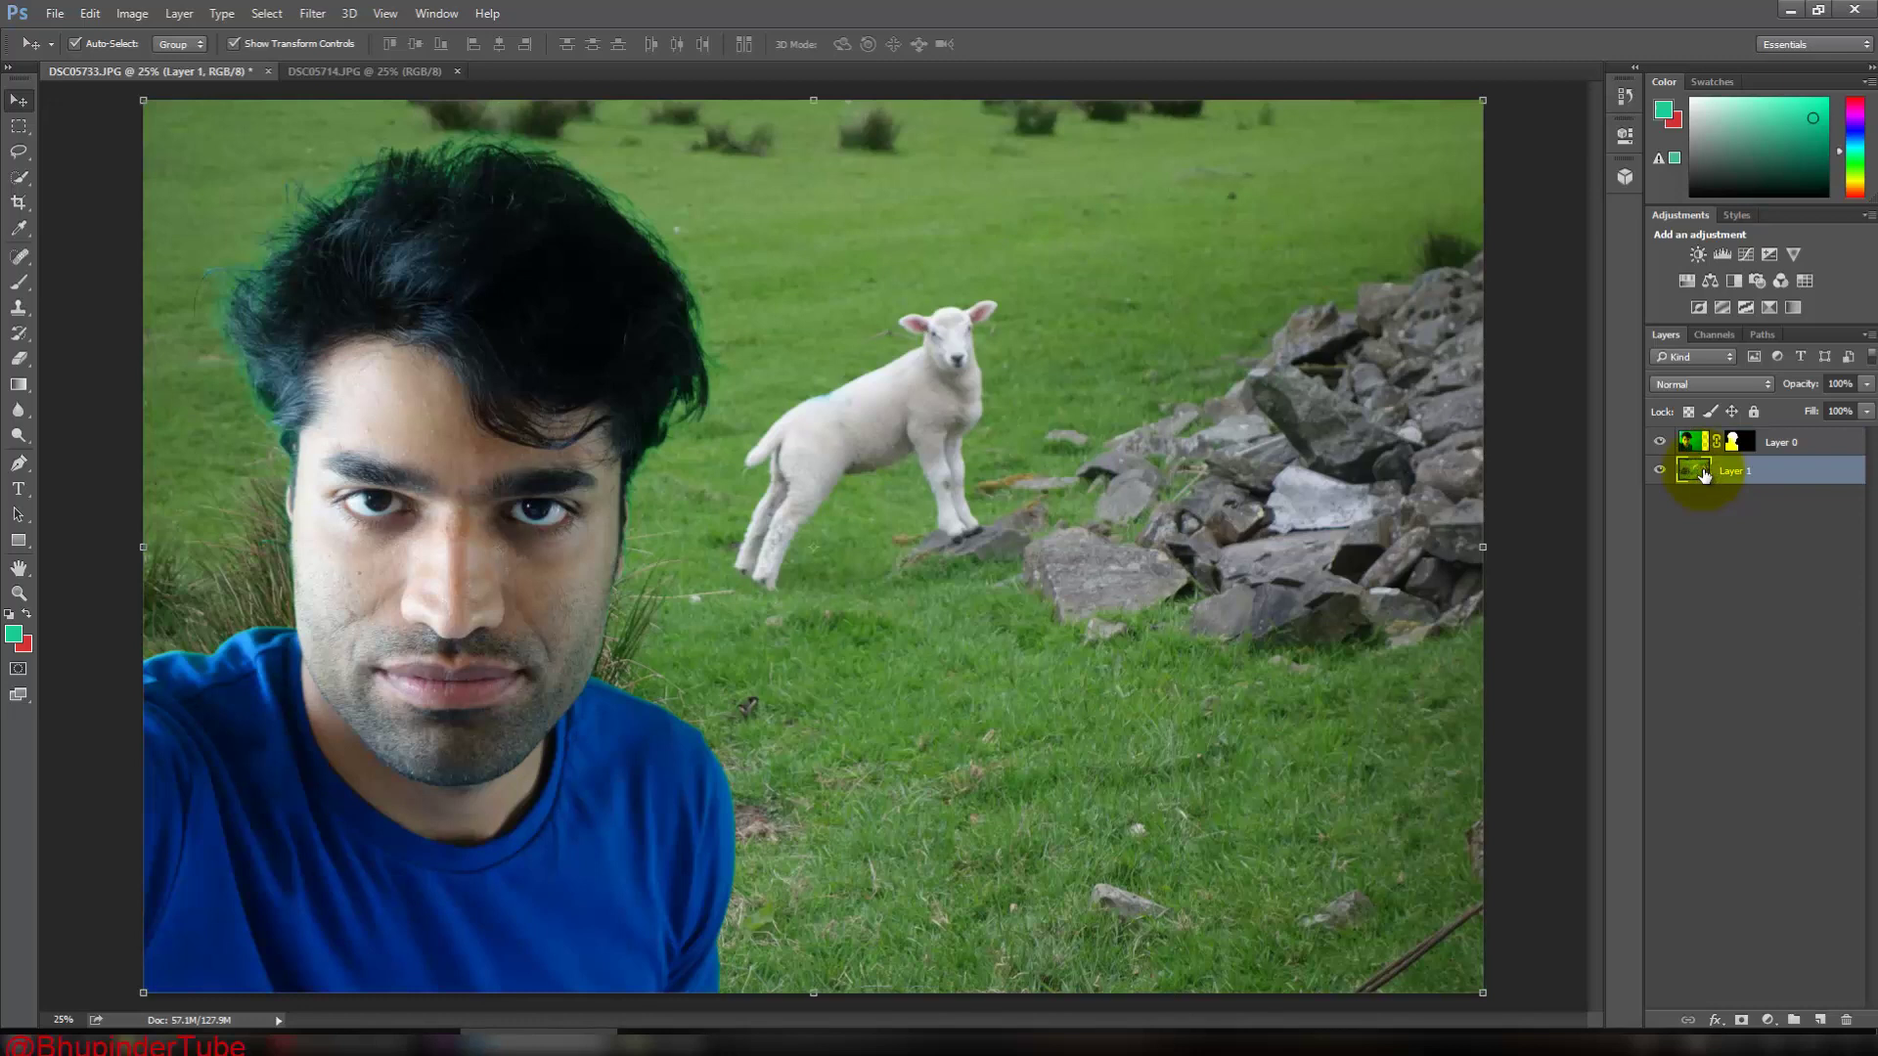
{"action": "right_click", "coordinate": [1704, 473]}
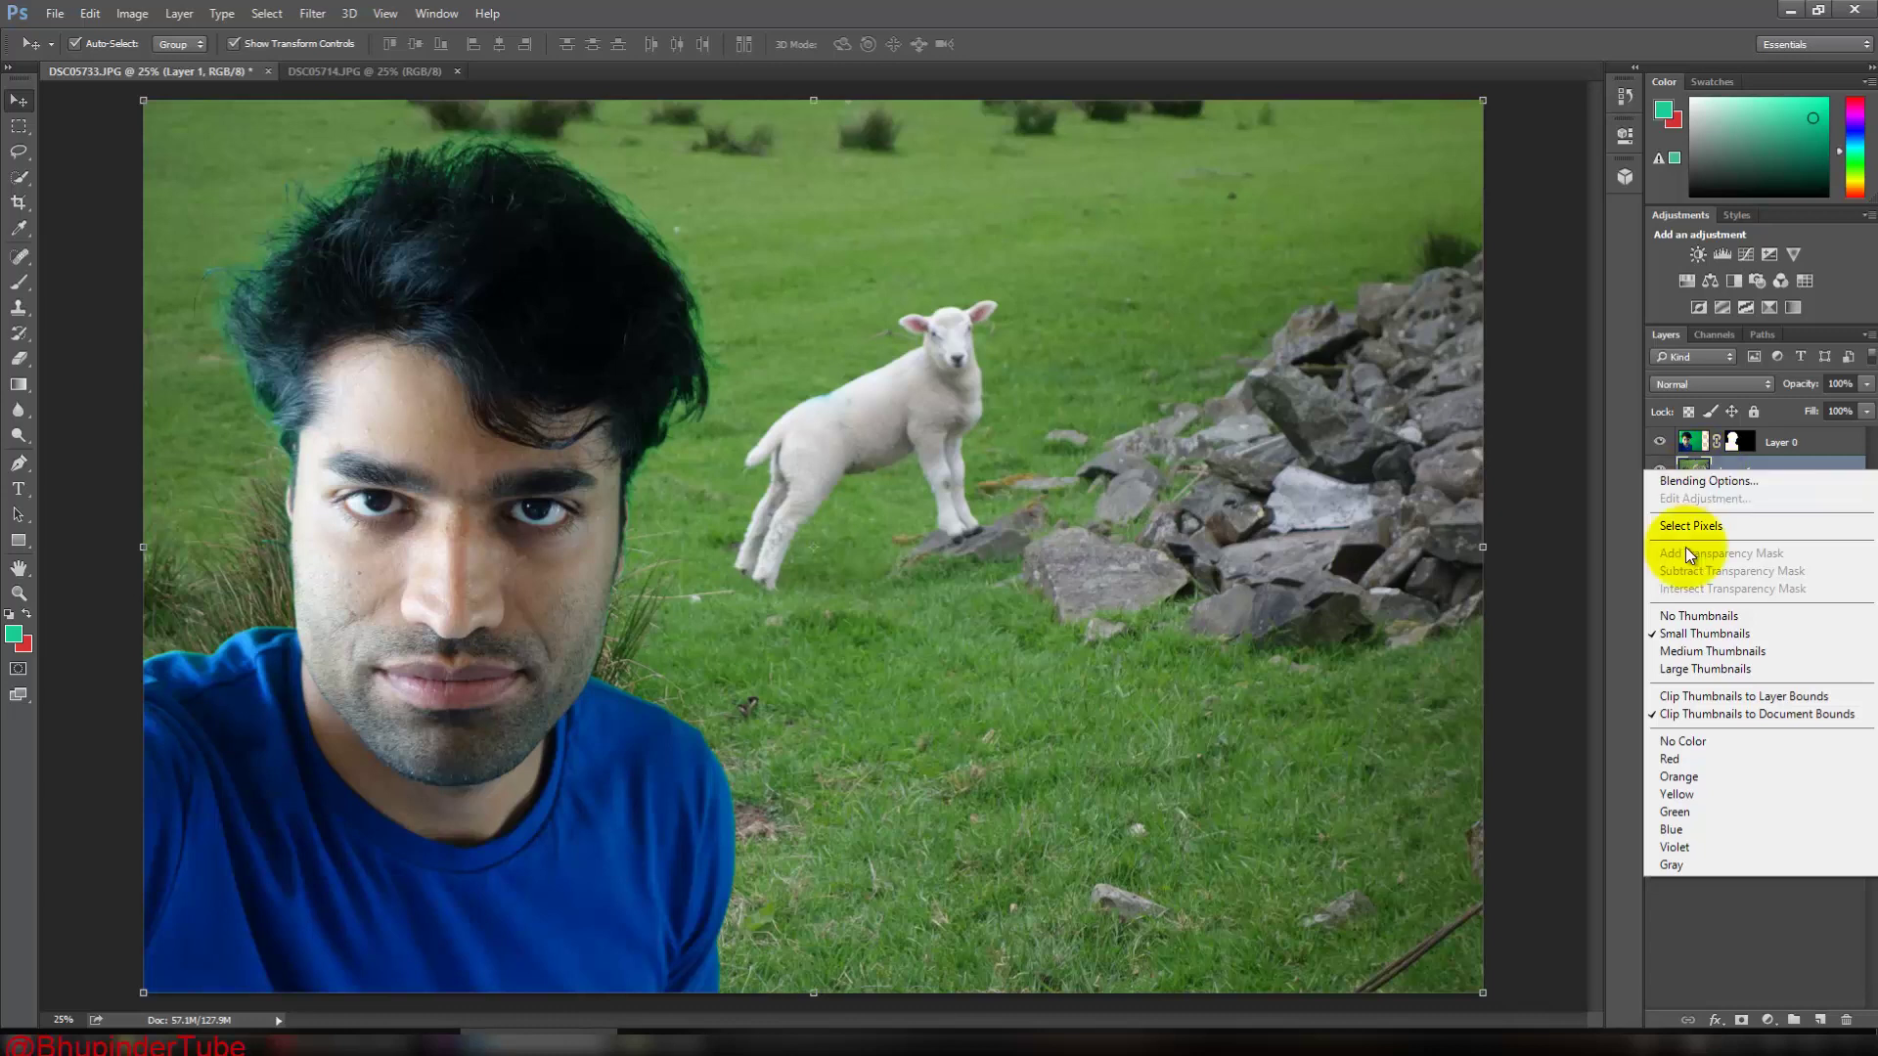
{"action": "right_click", "coordinate": [1730, 471]}
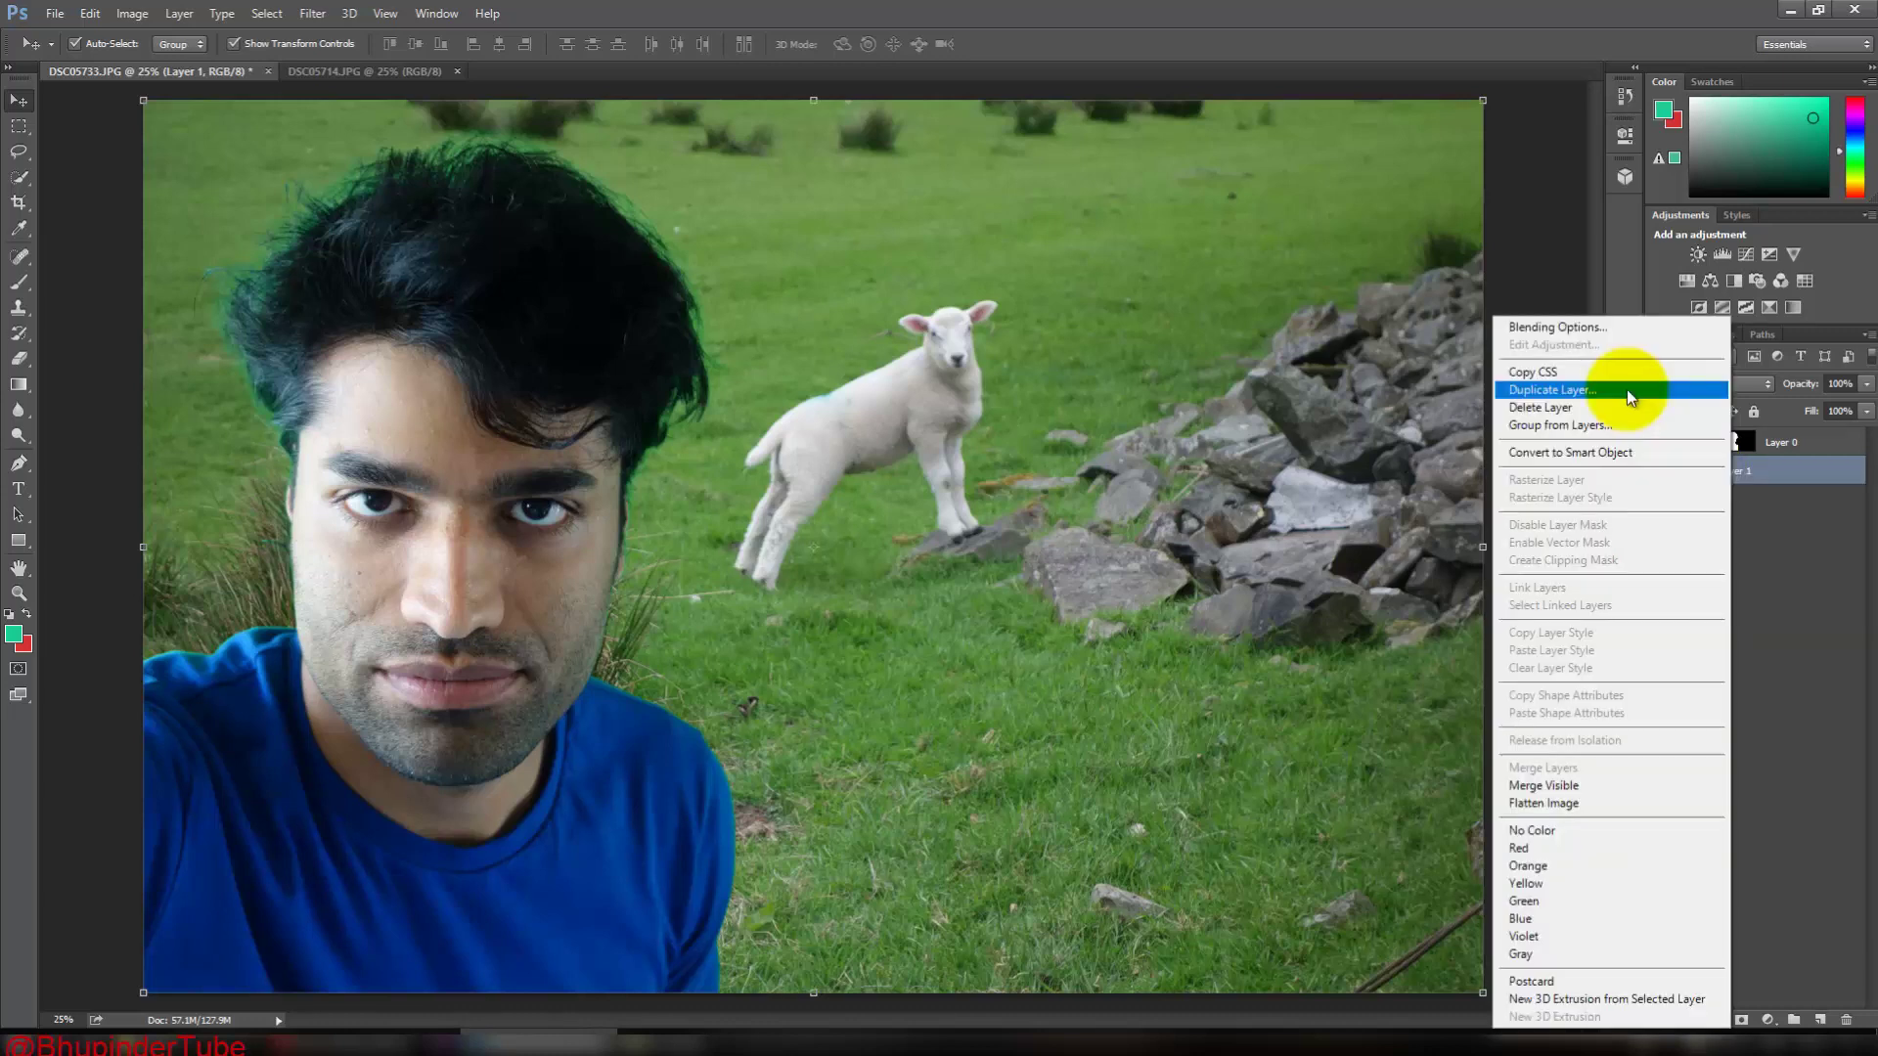
{"action": "left_click", "coordinate": [1628, 389]}
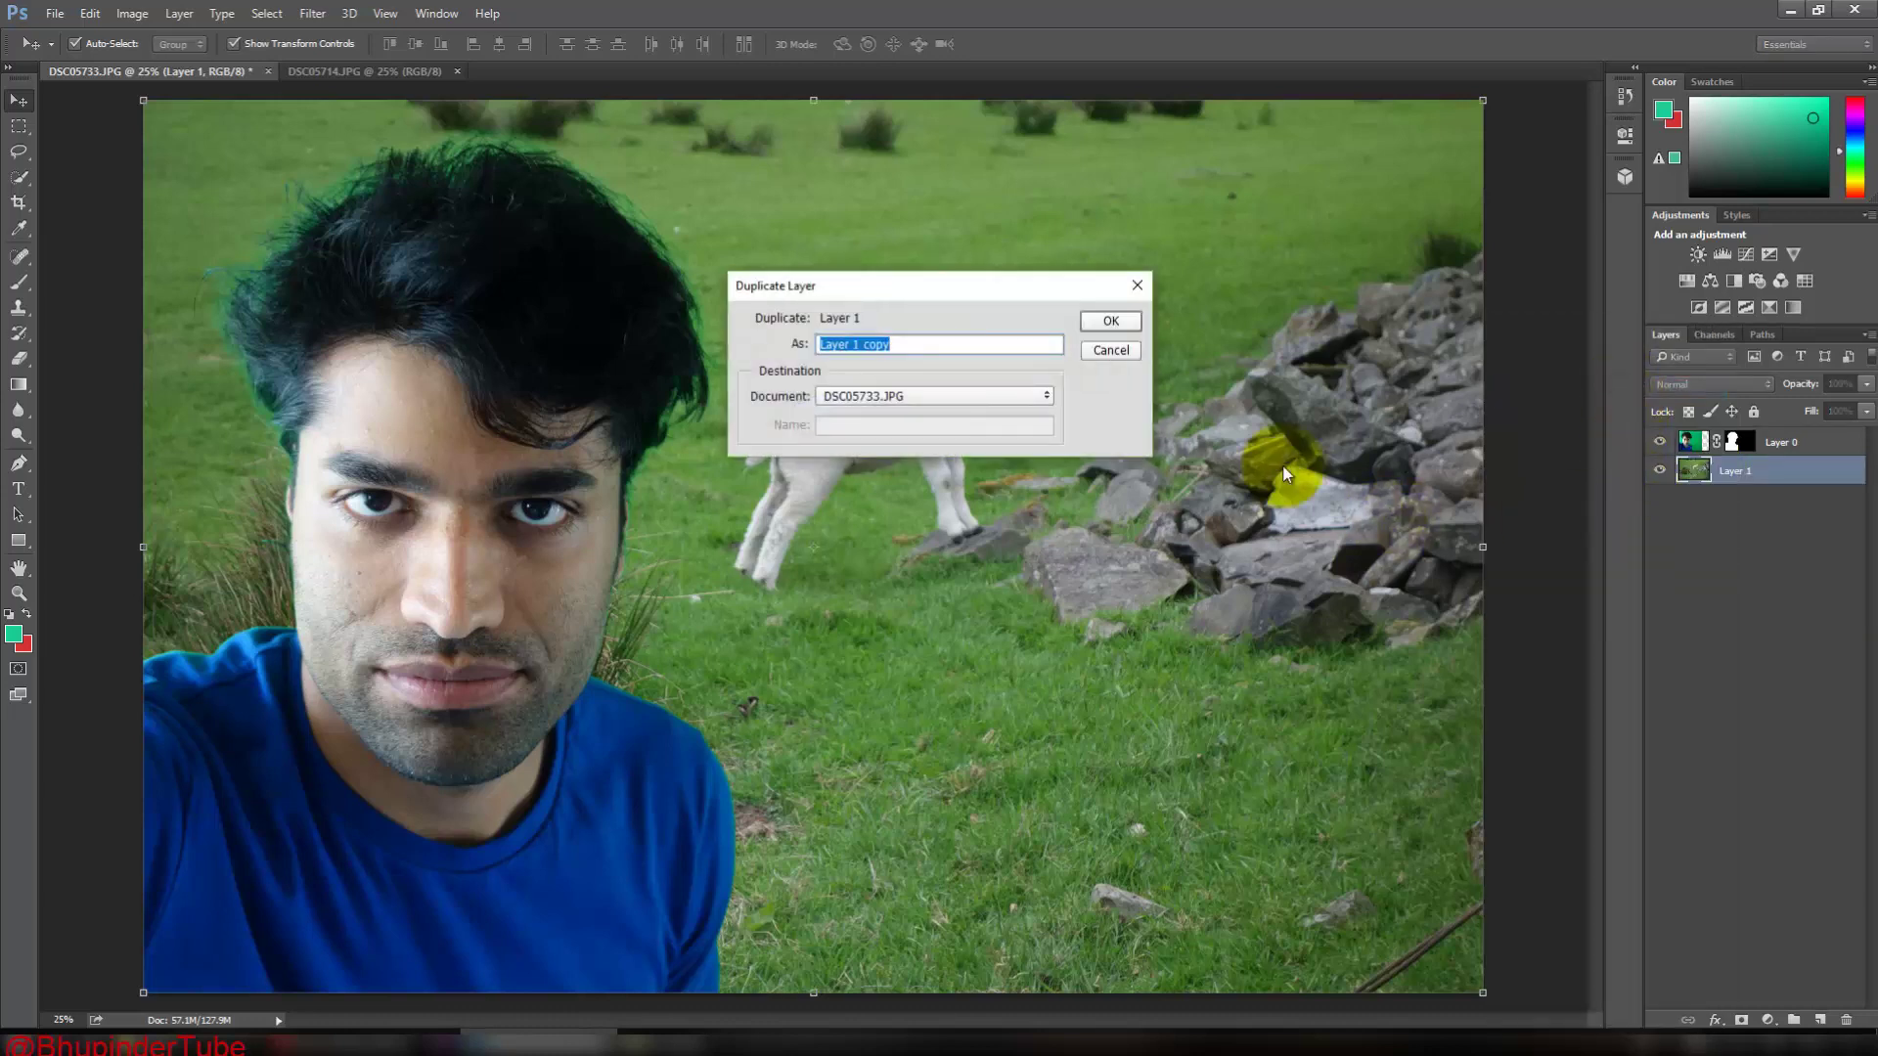
{"action": "left_click", "coordinate": [1118, 325]}
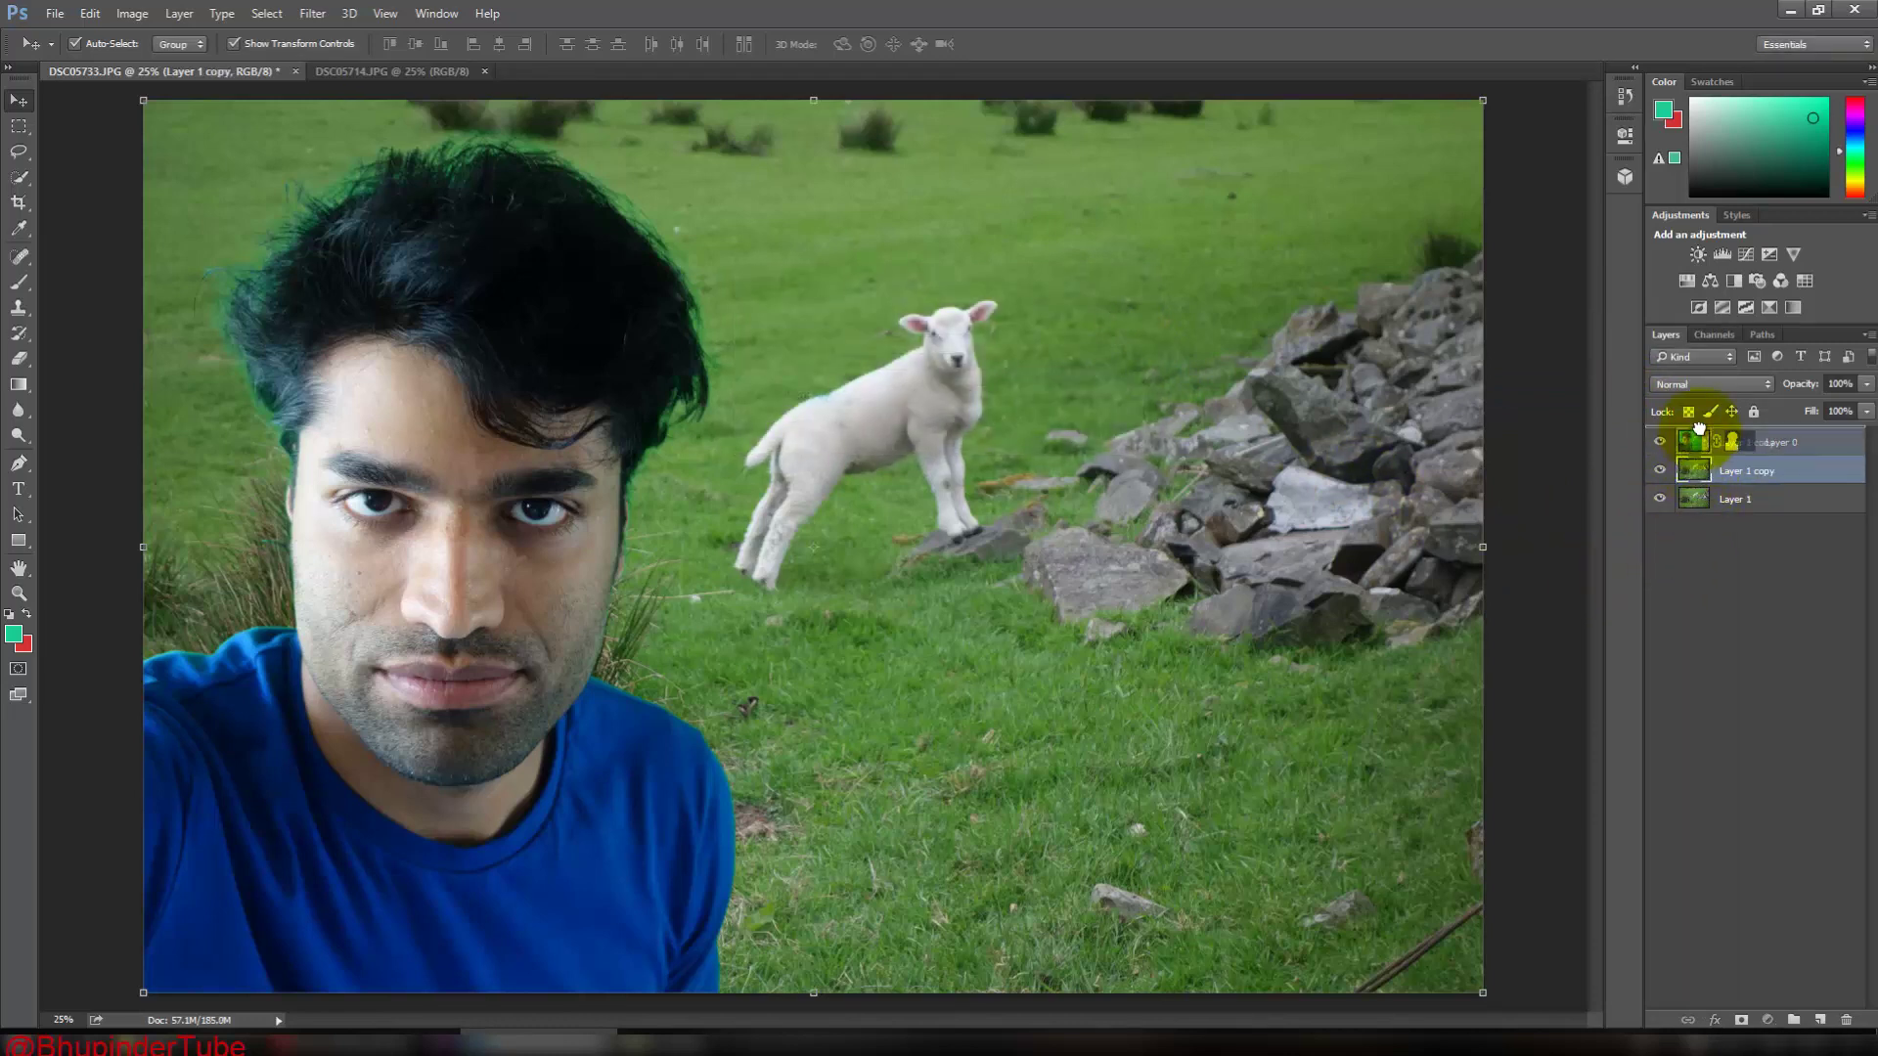
{"action": "left_click_drag", "start_coordinate": [1704, 436], "coordinate": [1687, 486]}
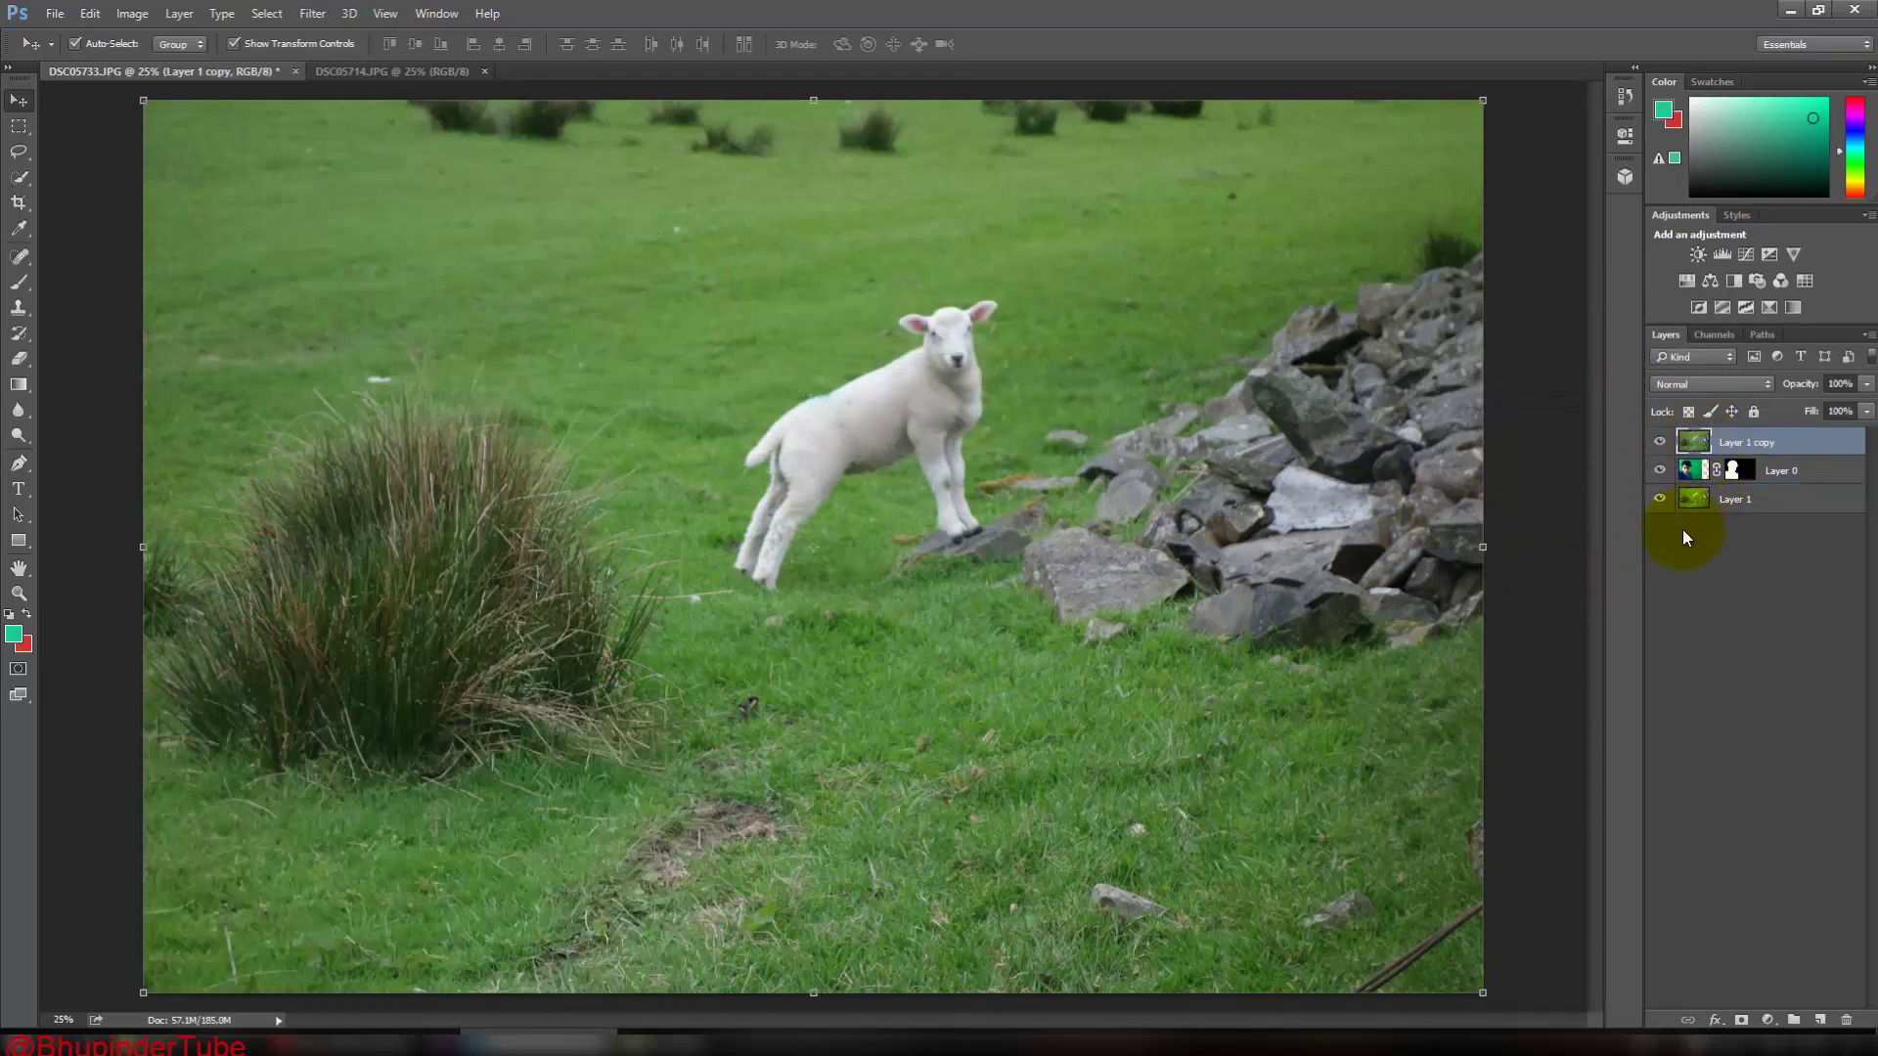
{"action": "left_click", "coordinate": [1700, 443]}
Make Layer 1 copy a clipping mask on the portrait layer, Layer 0.
{"action": "right_click", "coordinate": [1700, 443]}
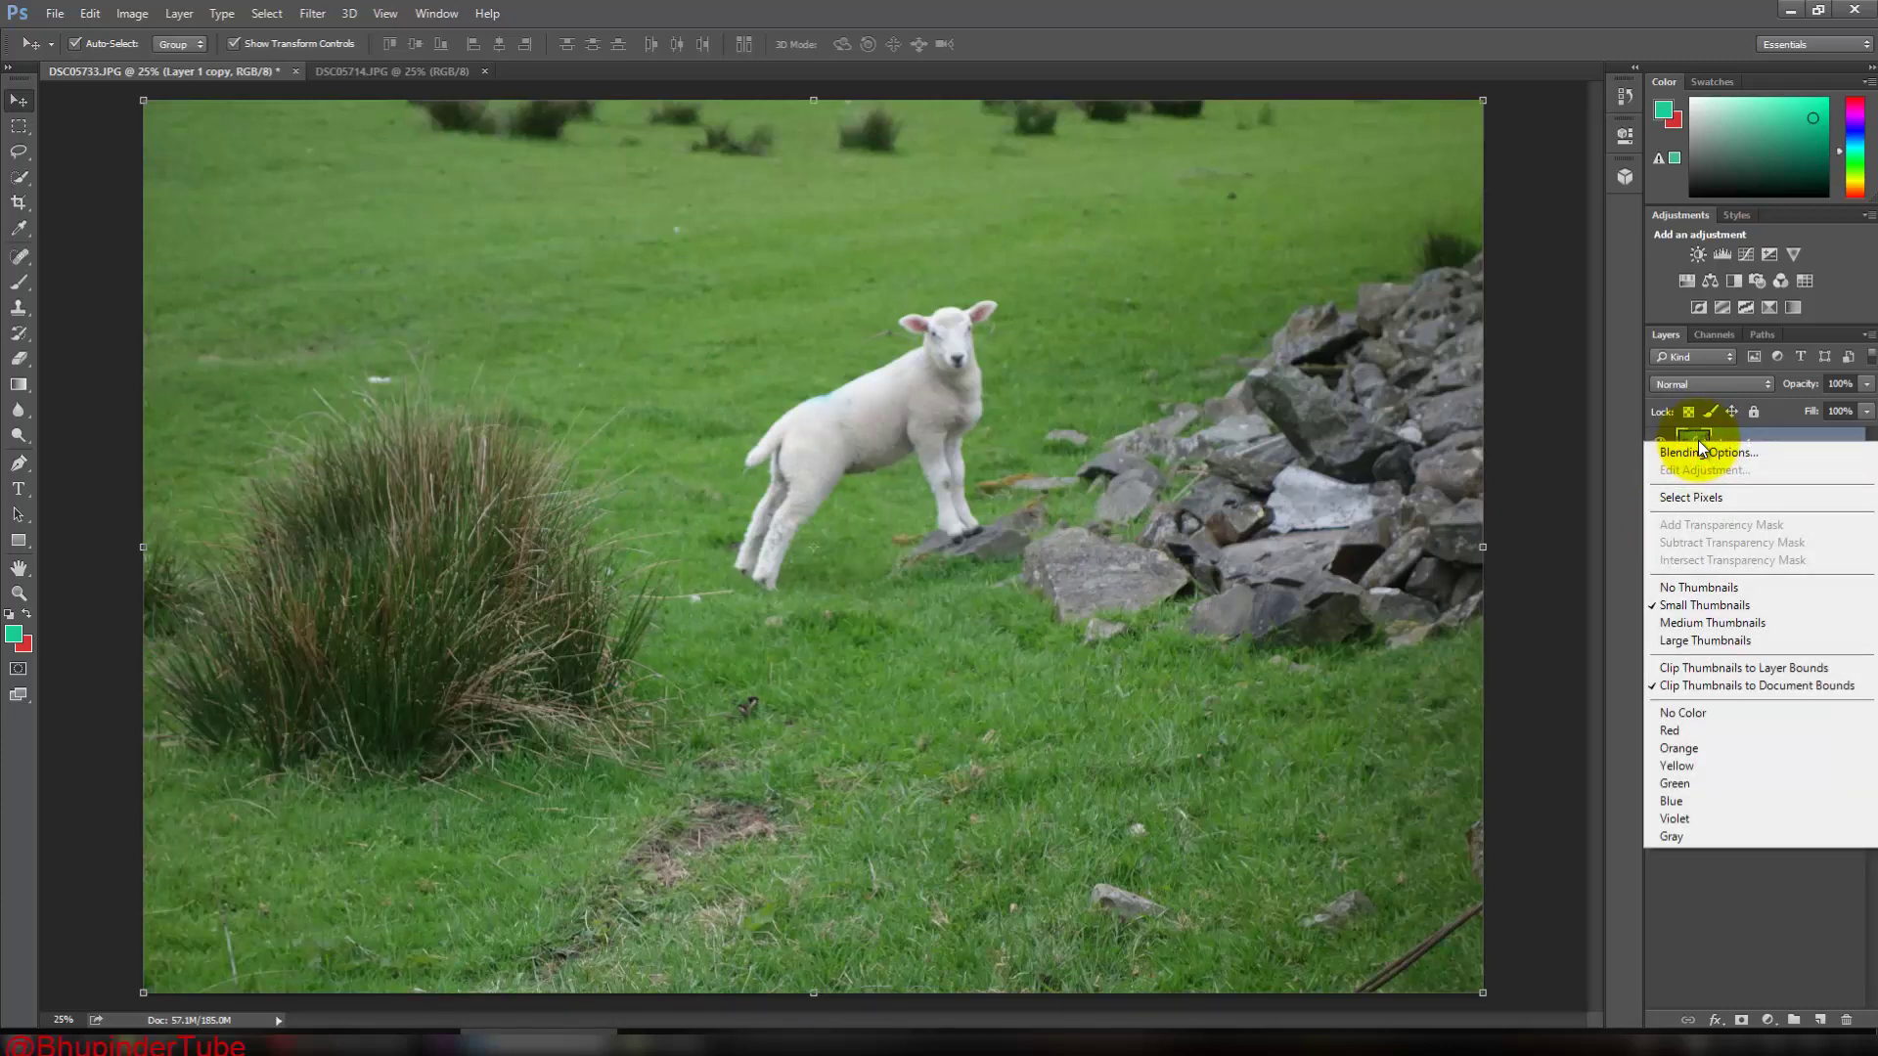
{"action": "right_click", "coordinate": [1735, 438]}
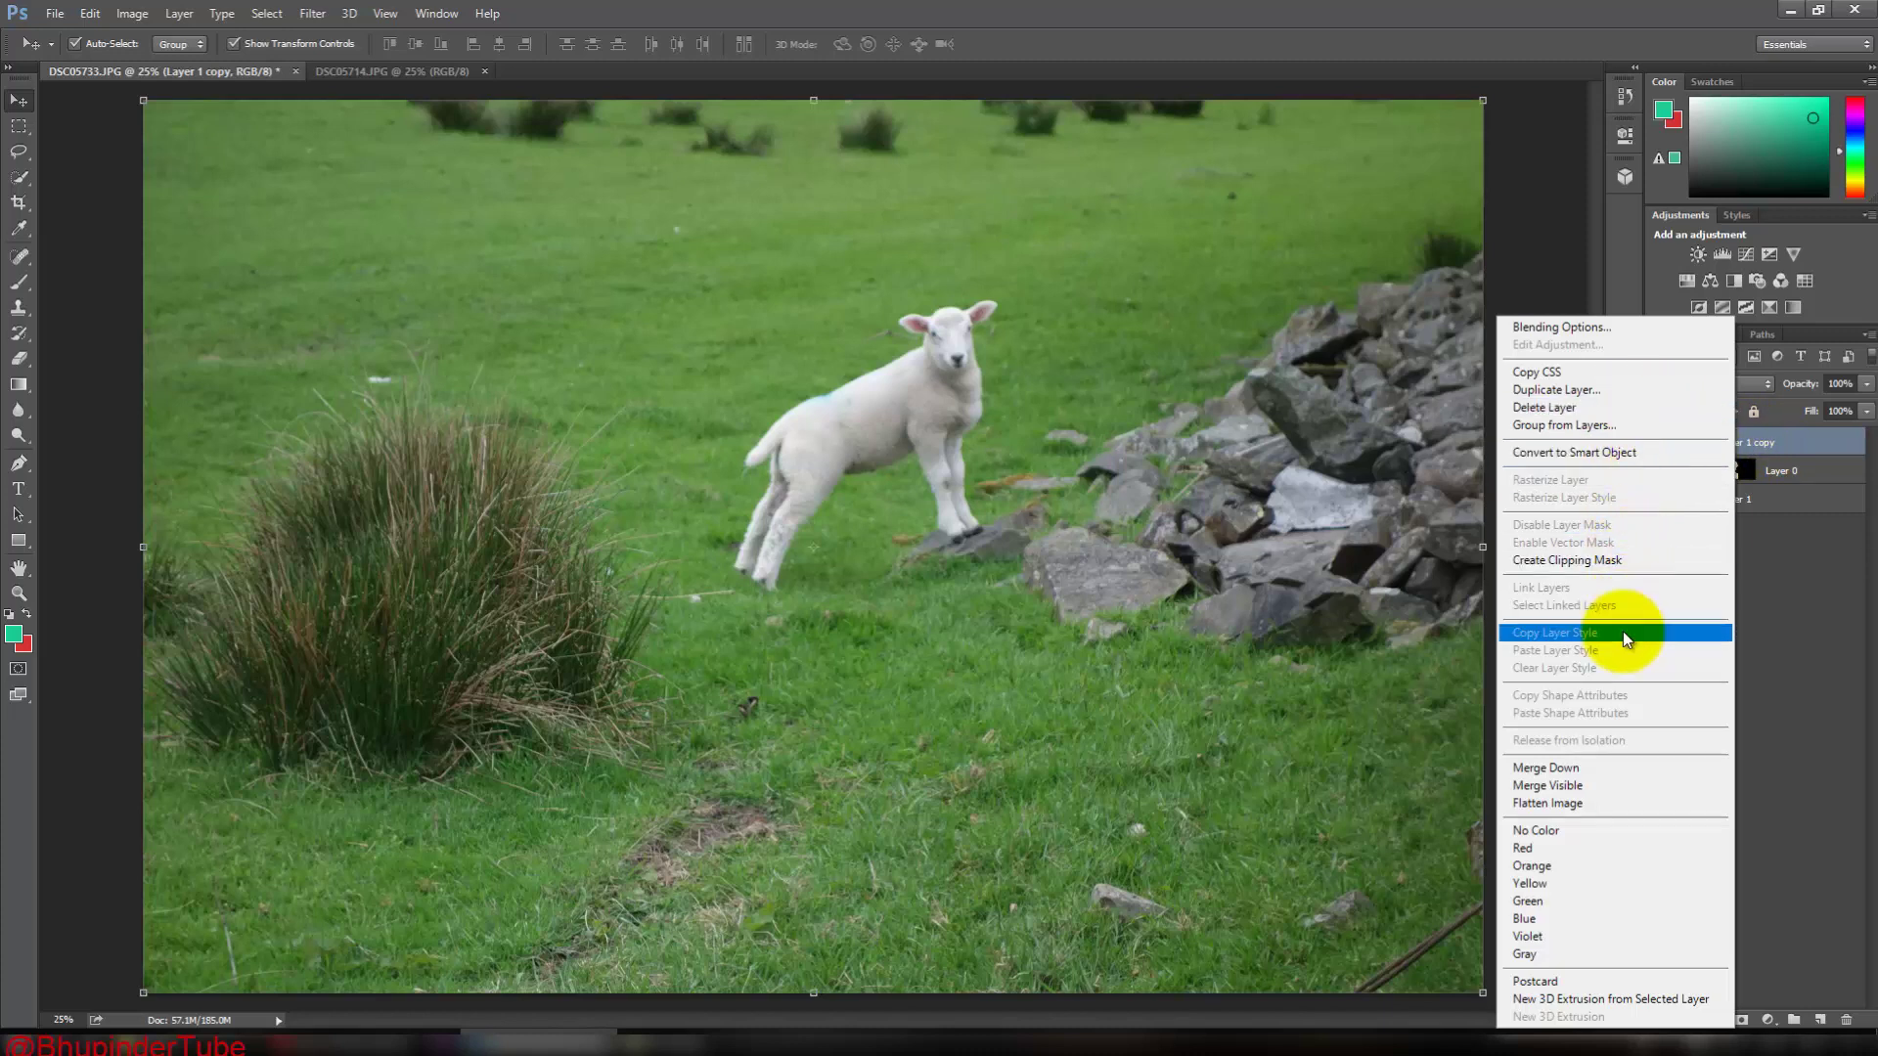
{"action": "left_click", "coordinate": [1557, 567]}
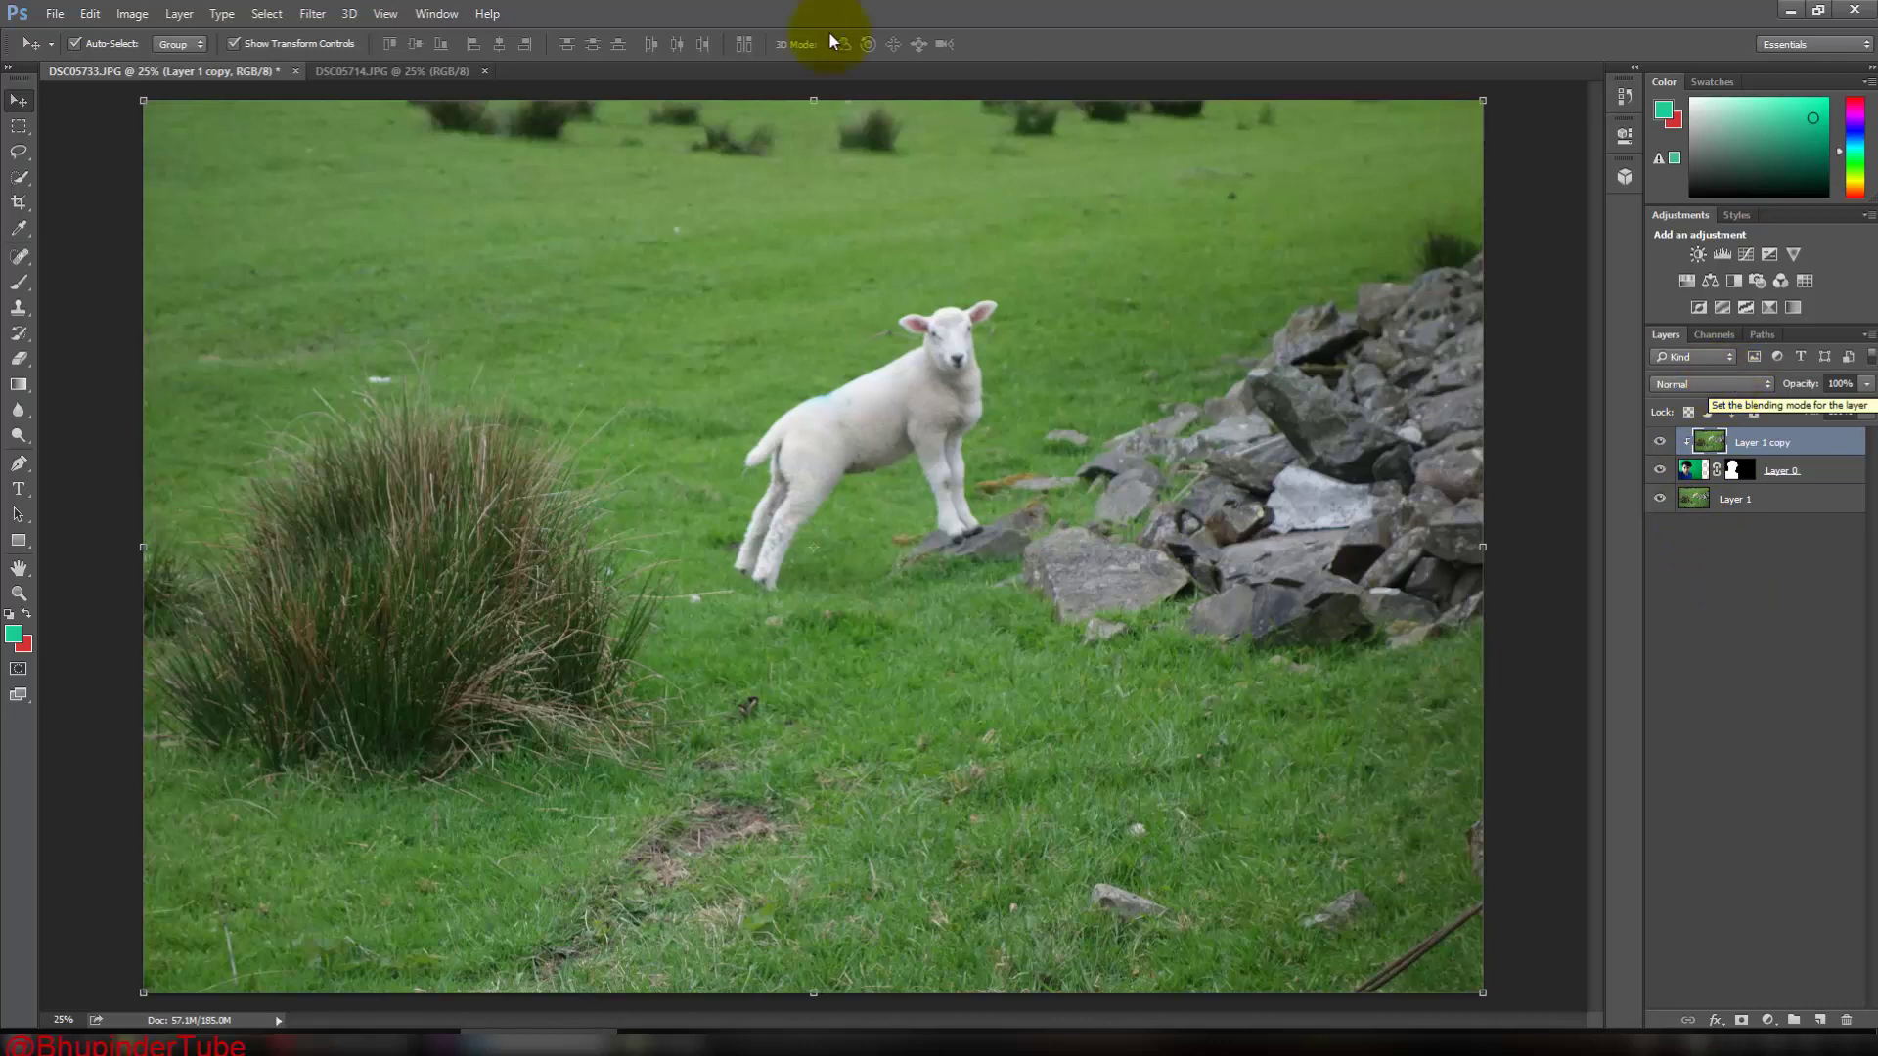
Apply Filter > Blur > Average to Layer 1 copy, flattening it to olive green.
{"action": "left_click", "coordinate": [266, 15]}
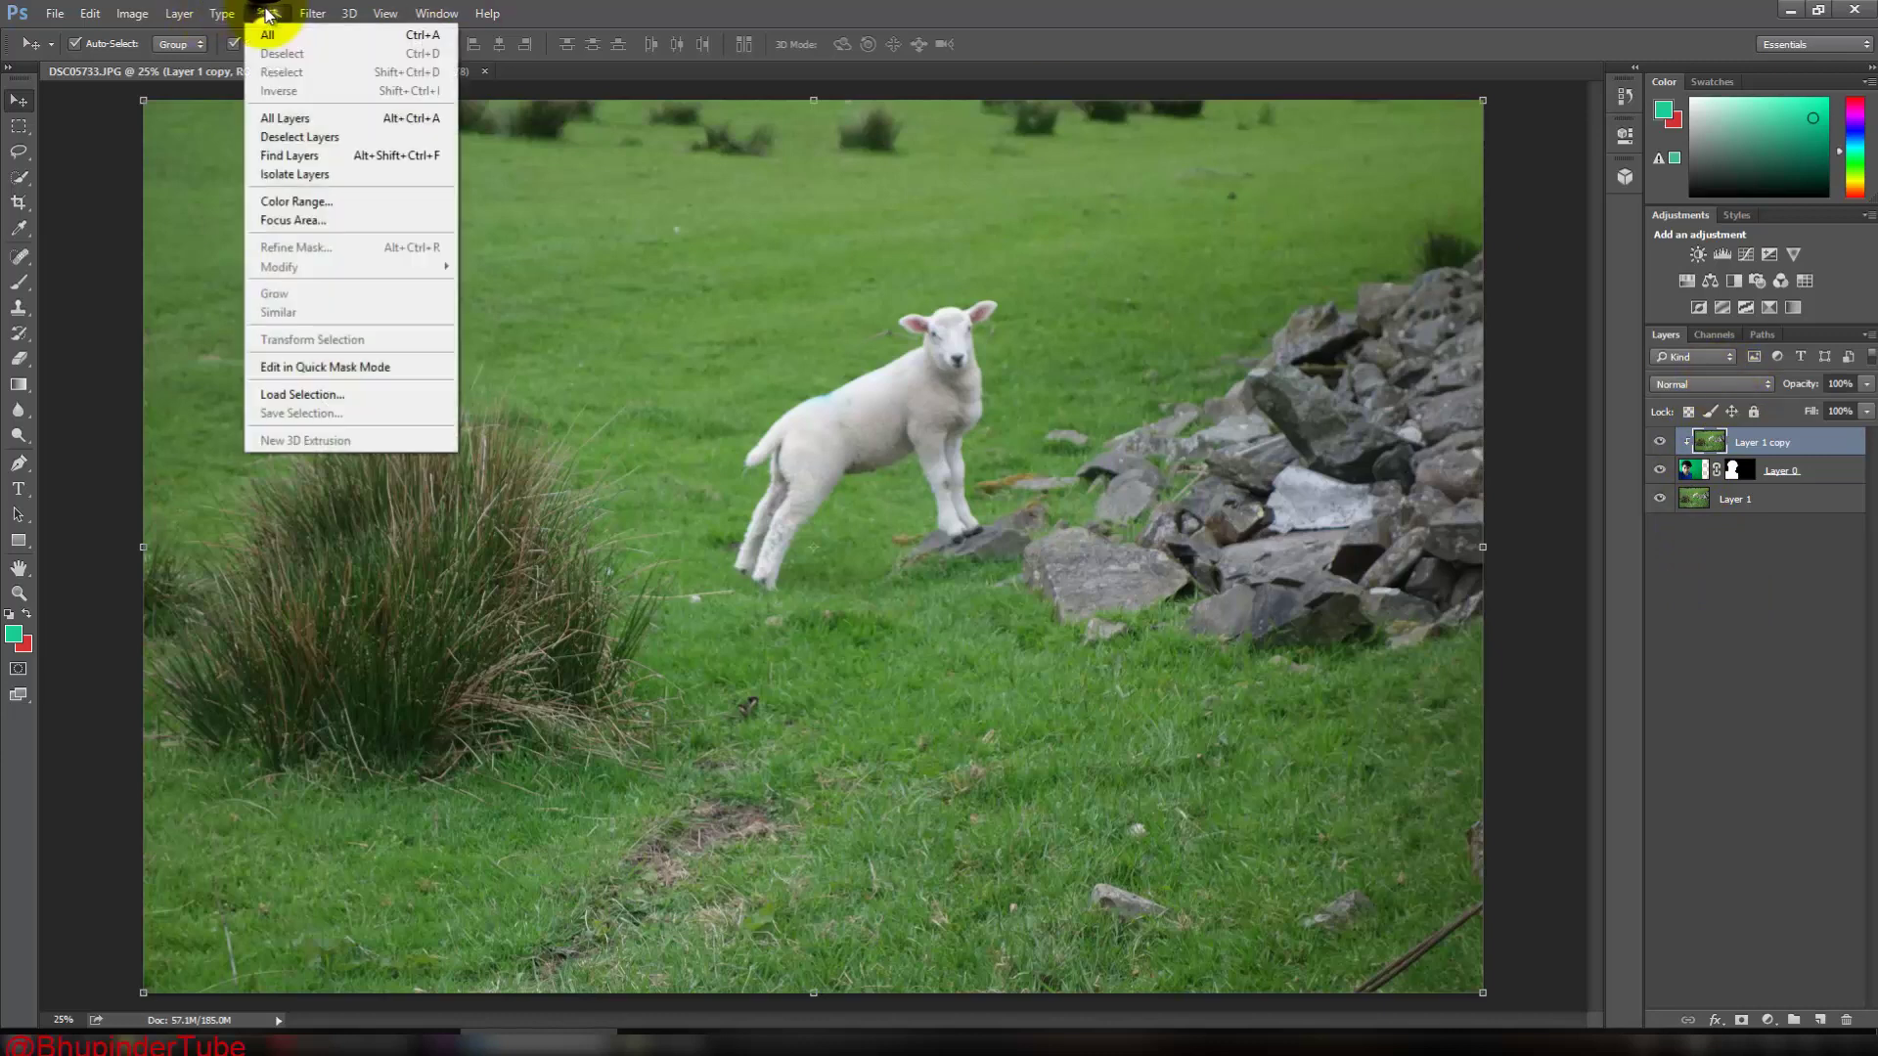
{"action": "mouse_move", "coordinate": [315, 15]}
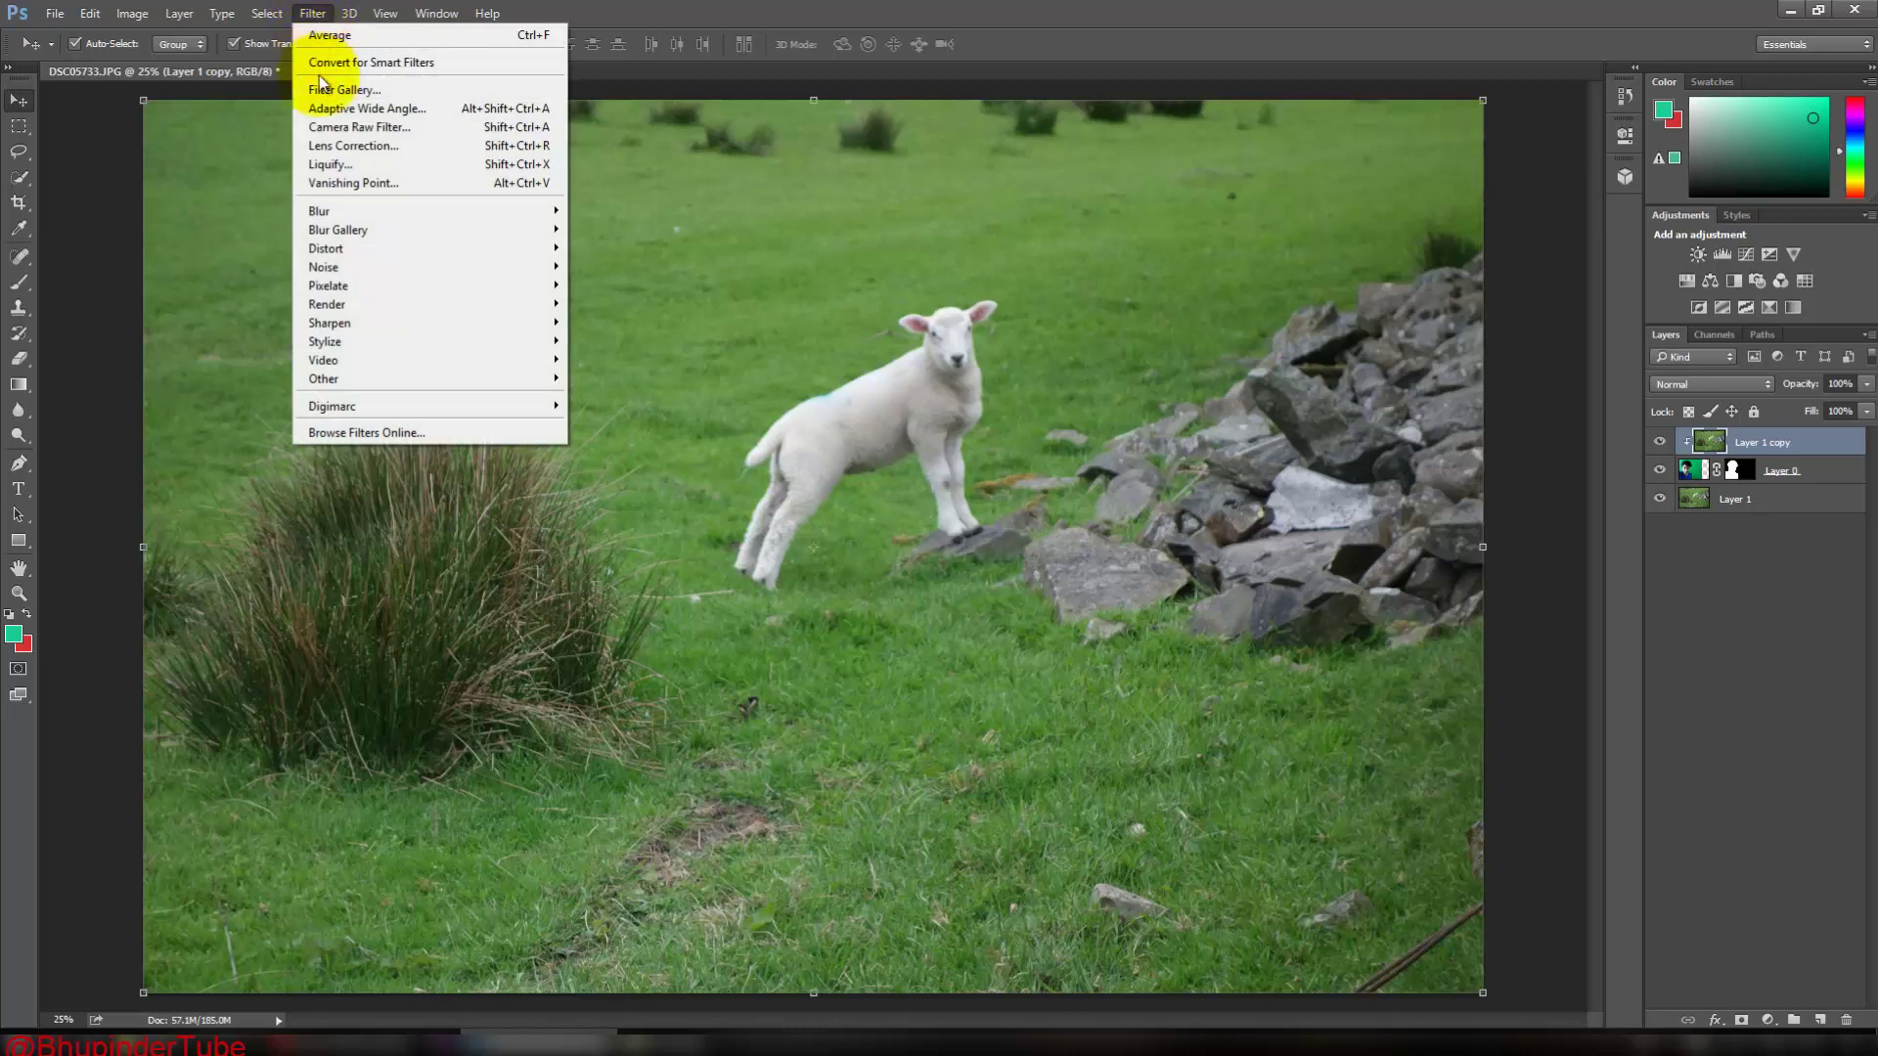
{"action": "mouse_move", "coordinate": [370, 219]}
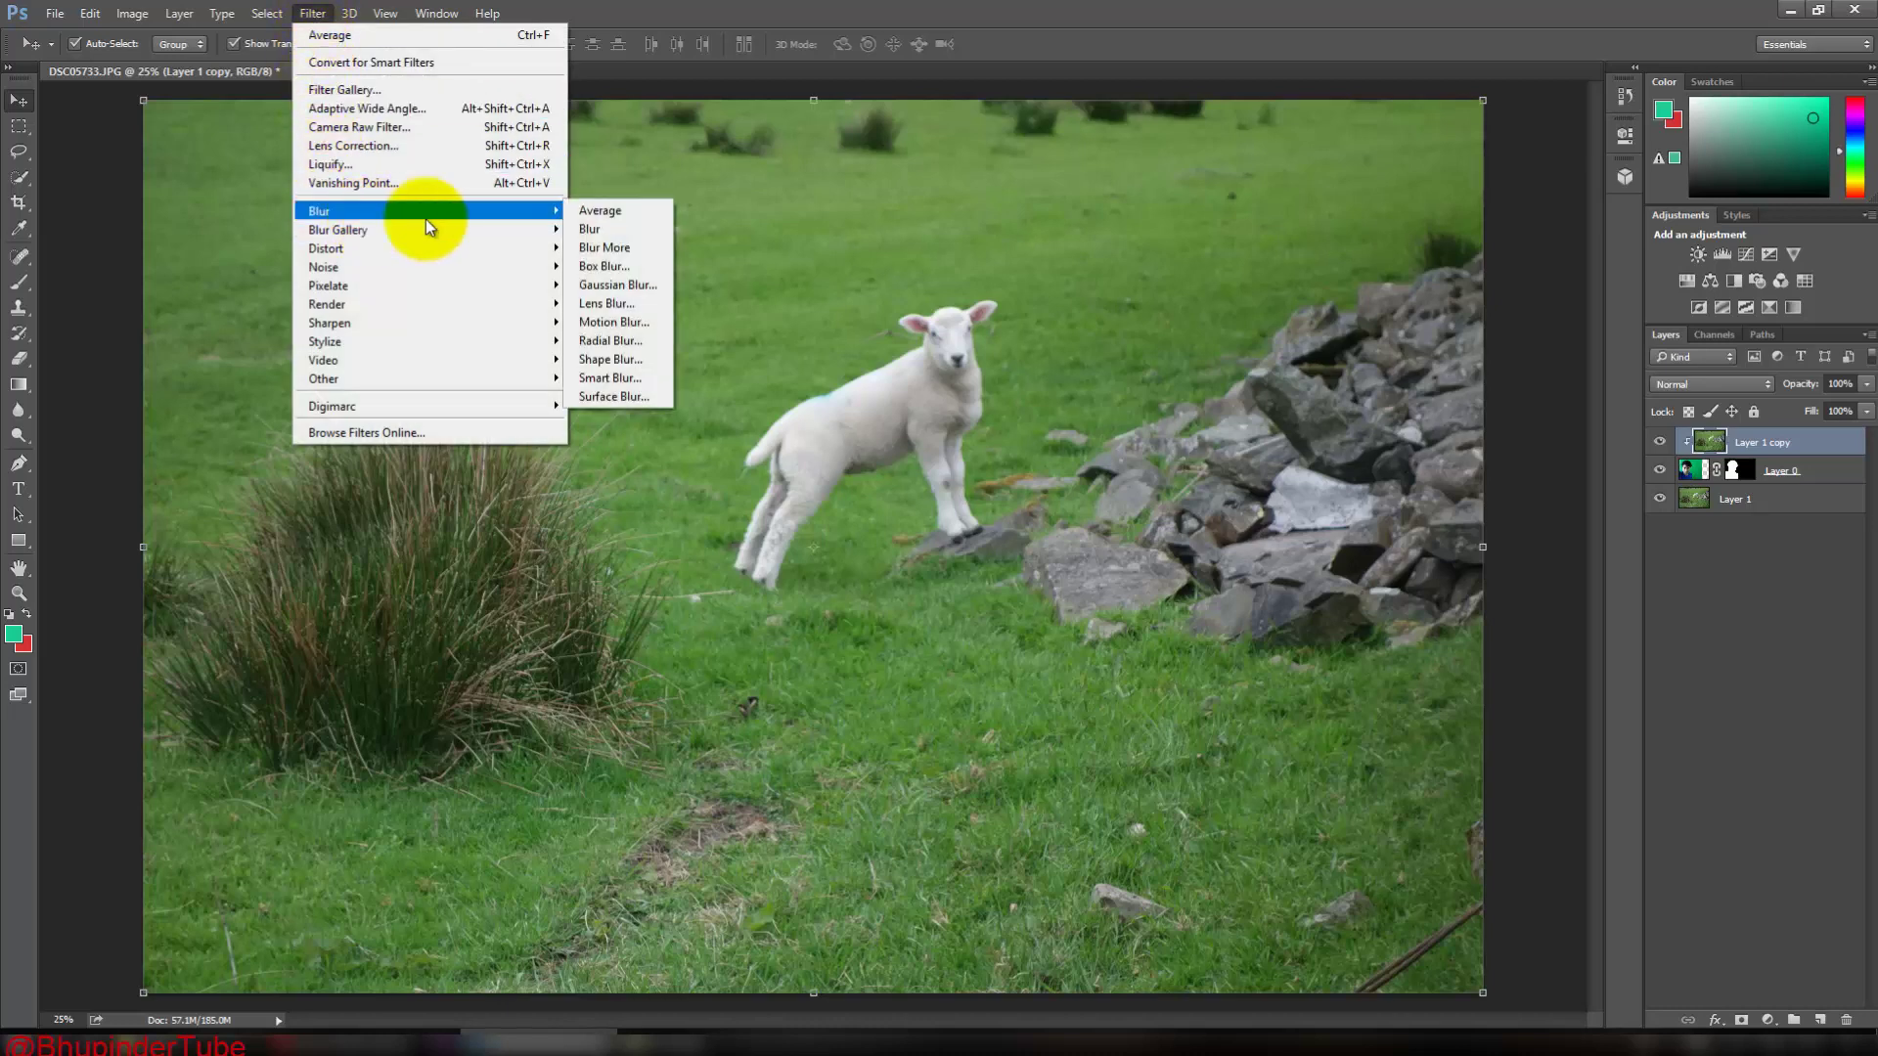
{"action": "left_click", "coordinate": [626, 212]}
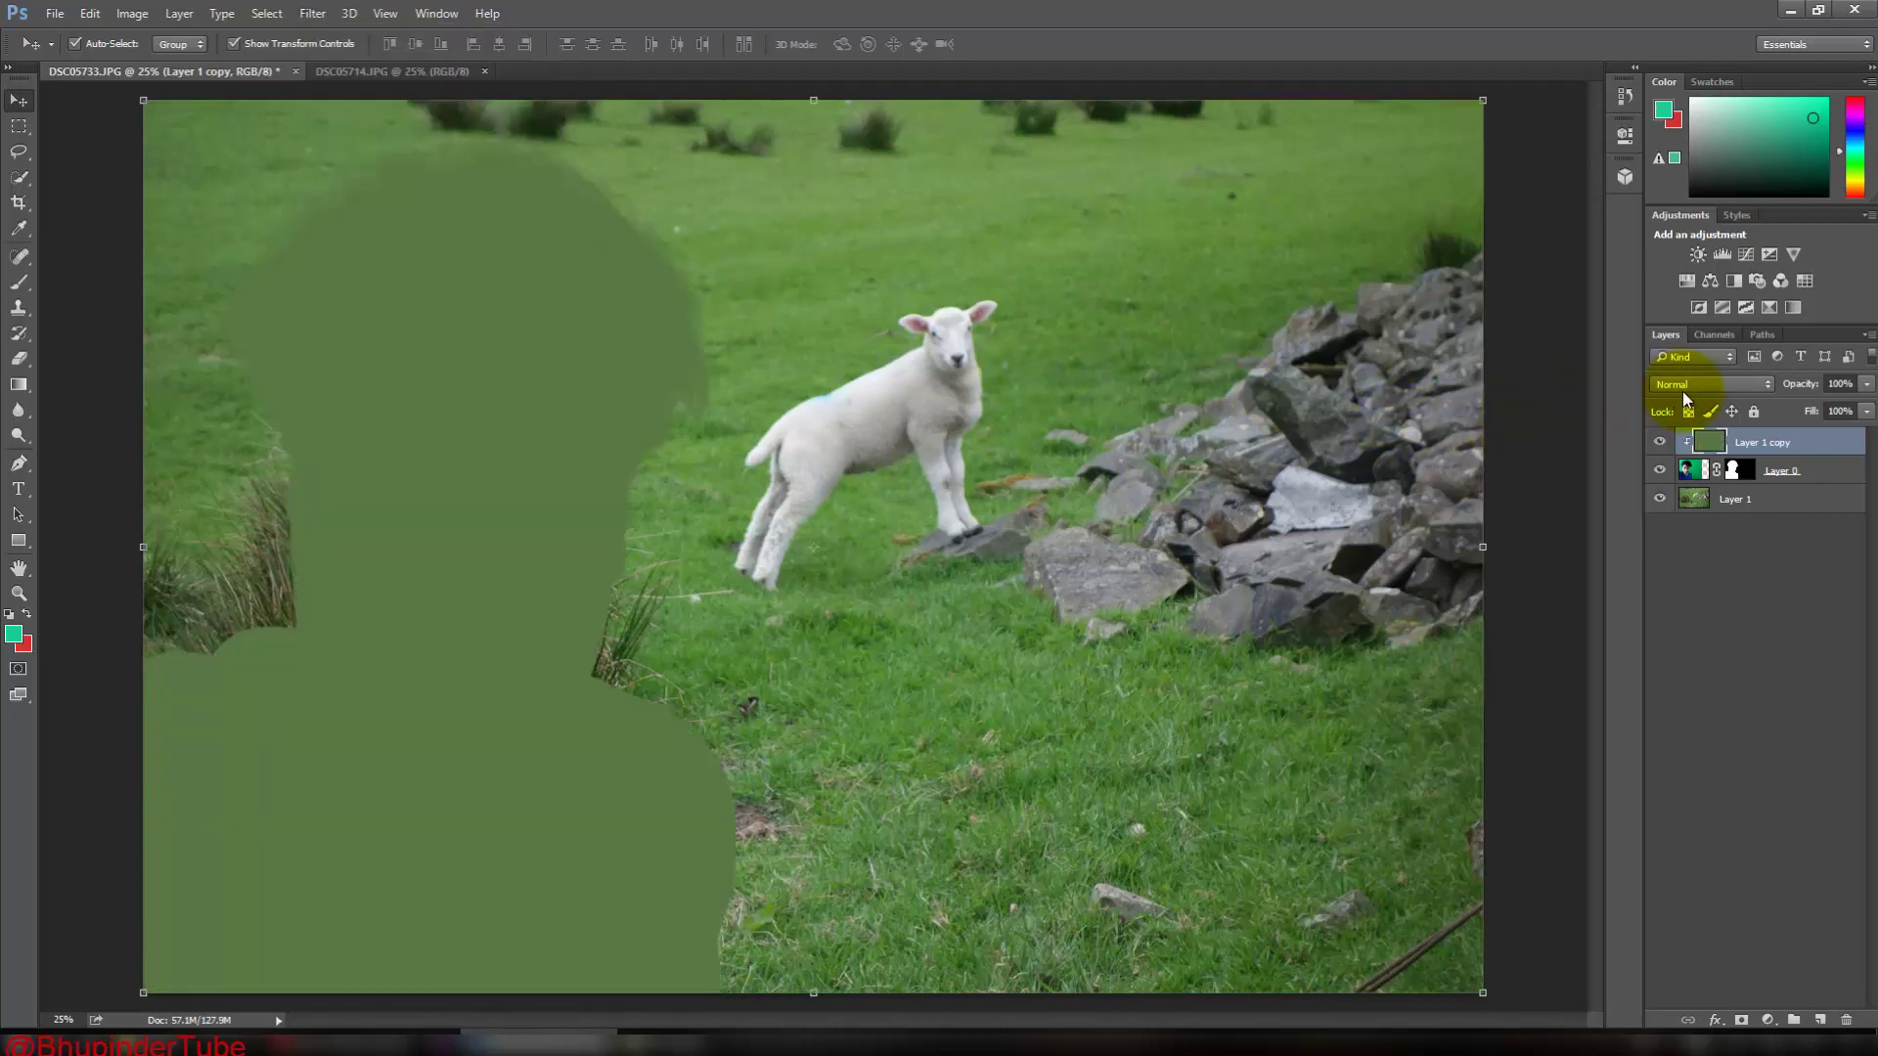
{"action": "left_click", "coordinate": [1722, 386]}
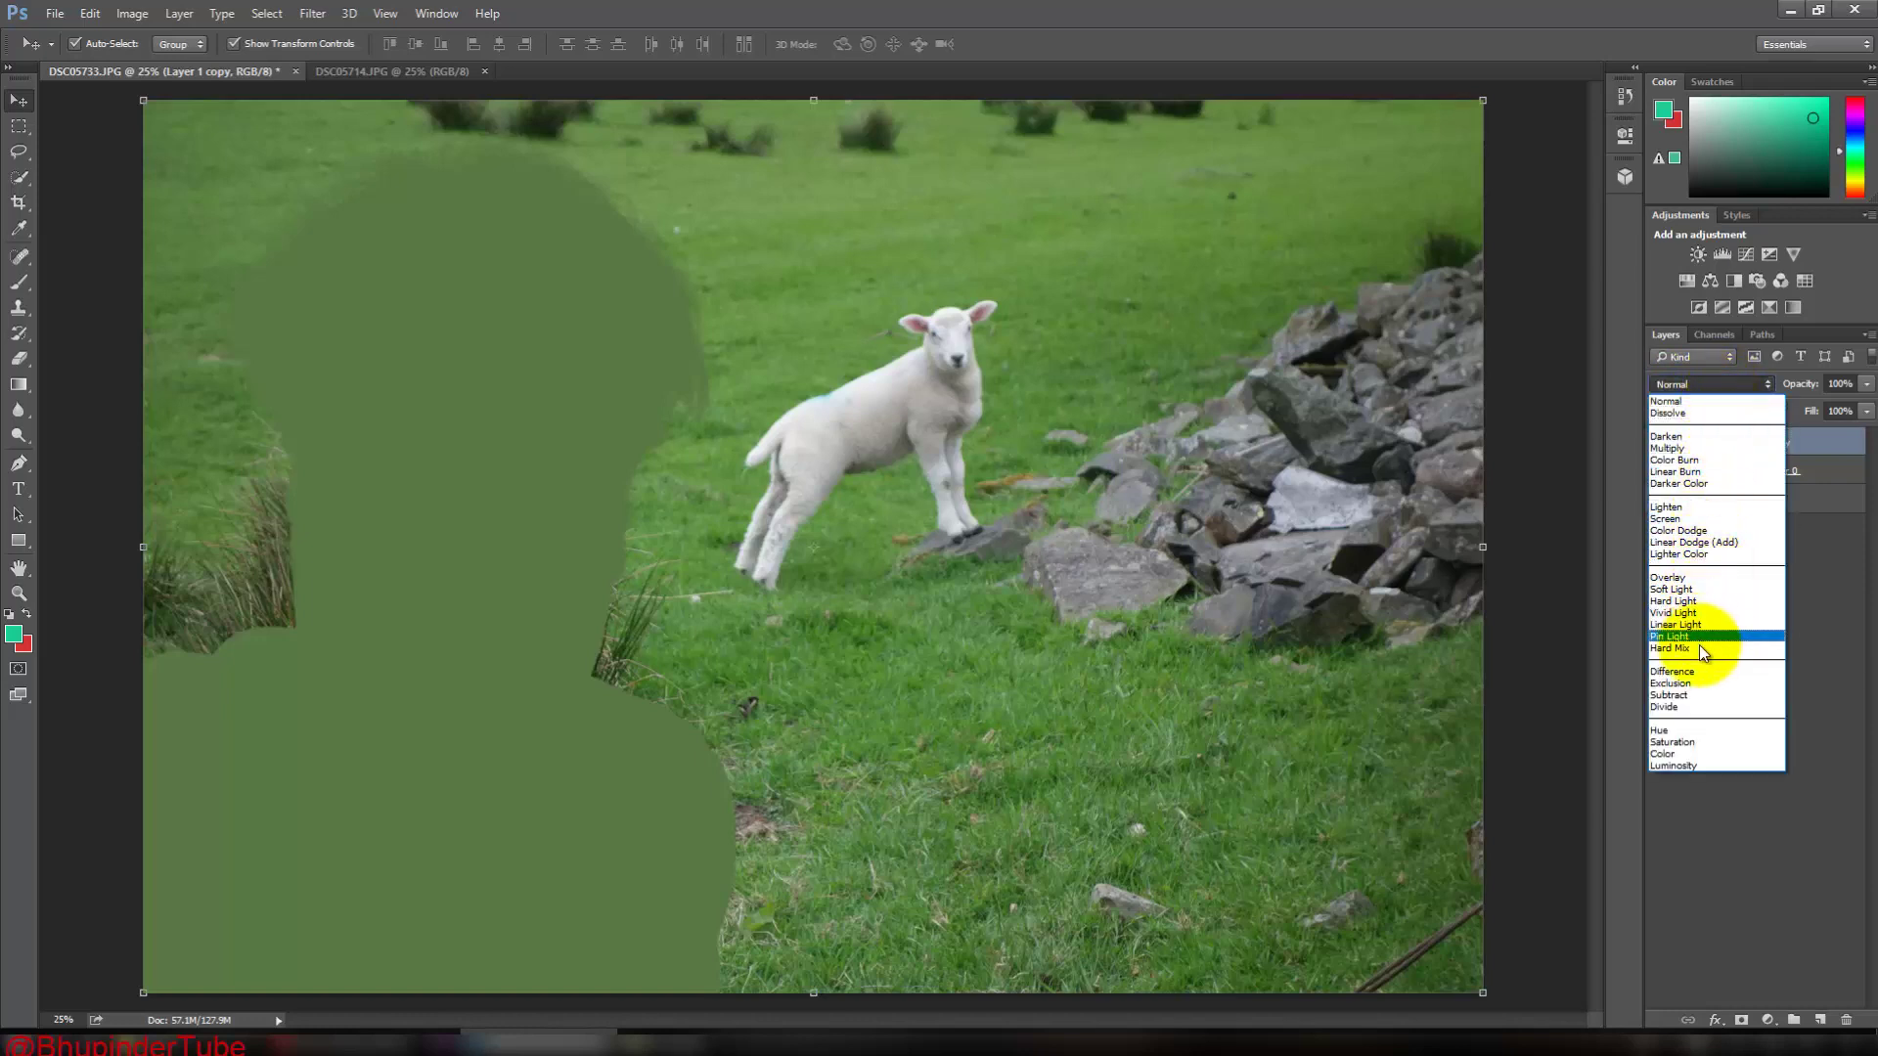
Set Layer 1 copy to Soft Light blend mode at 32% opacity.
{"action": "left_click", "coordinate": [1704, 591]}
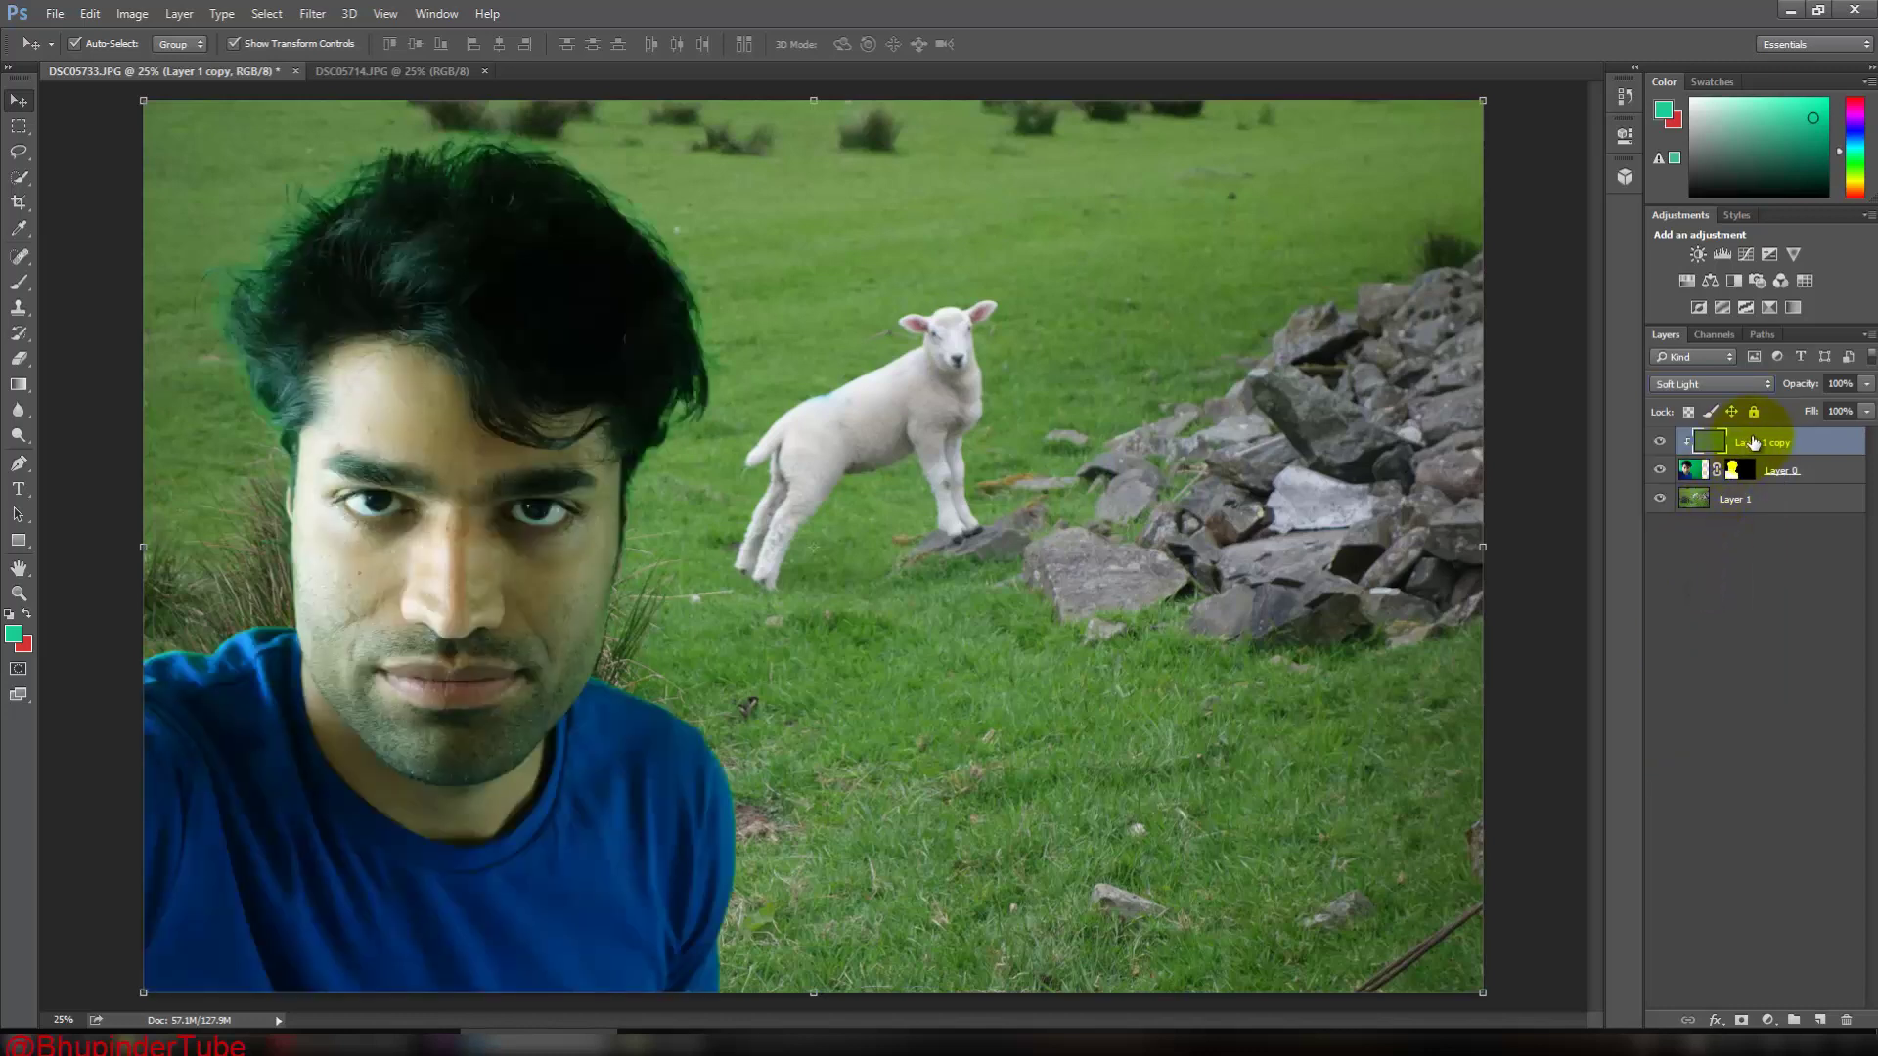
{"action": "left_click", "coordinate": [1869, 388]}
{"action": "left_click_drag", "start_coordinate": [1862, 404], "coordinate": [1798, 407]}
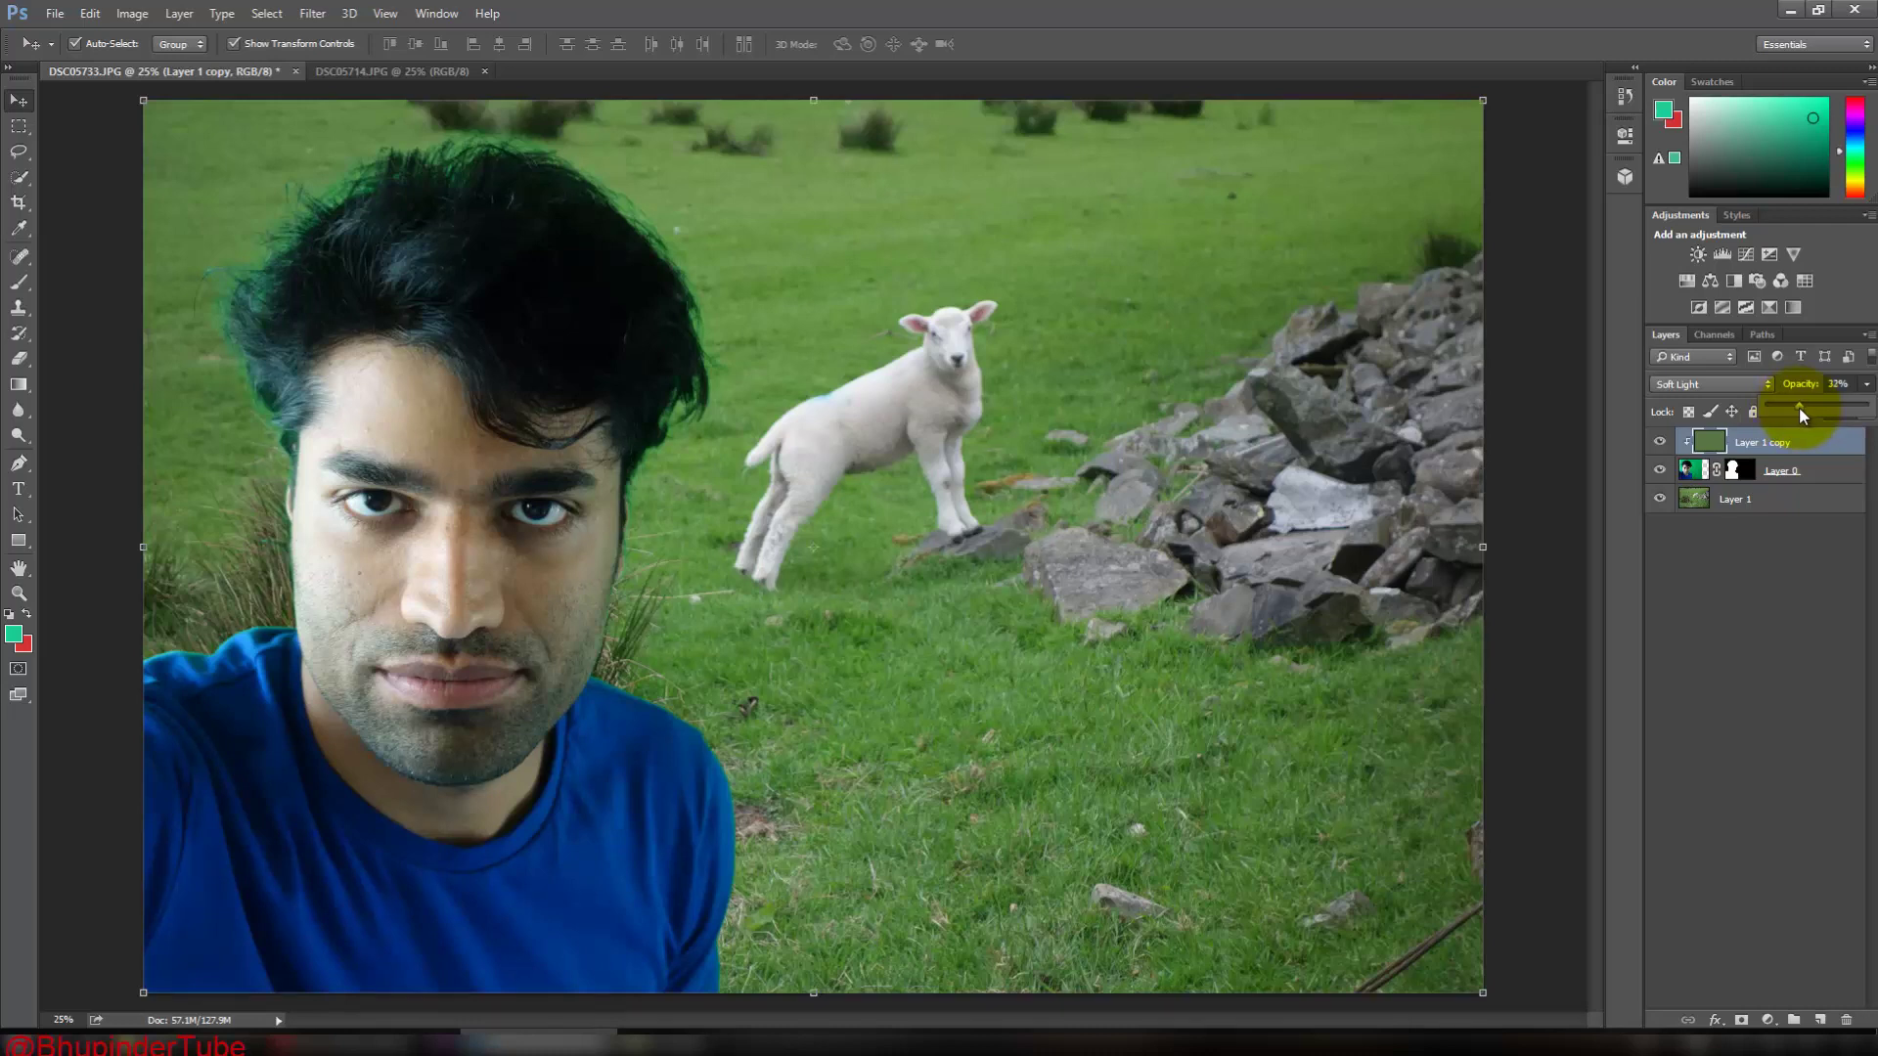
{"action": "left_click", "coordinate": [1751, 579]}
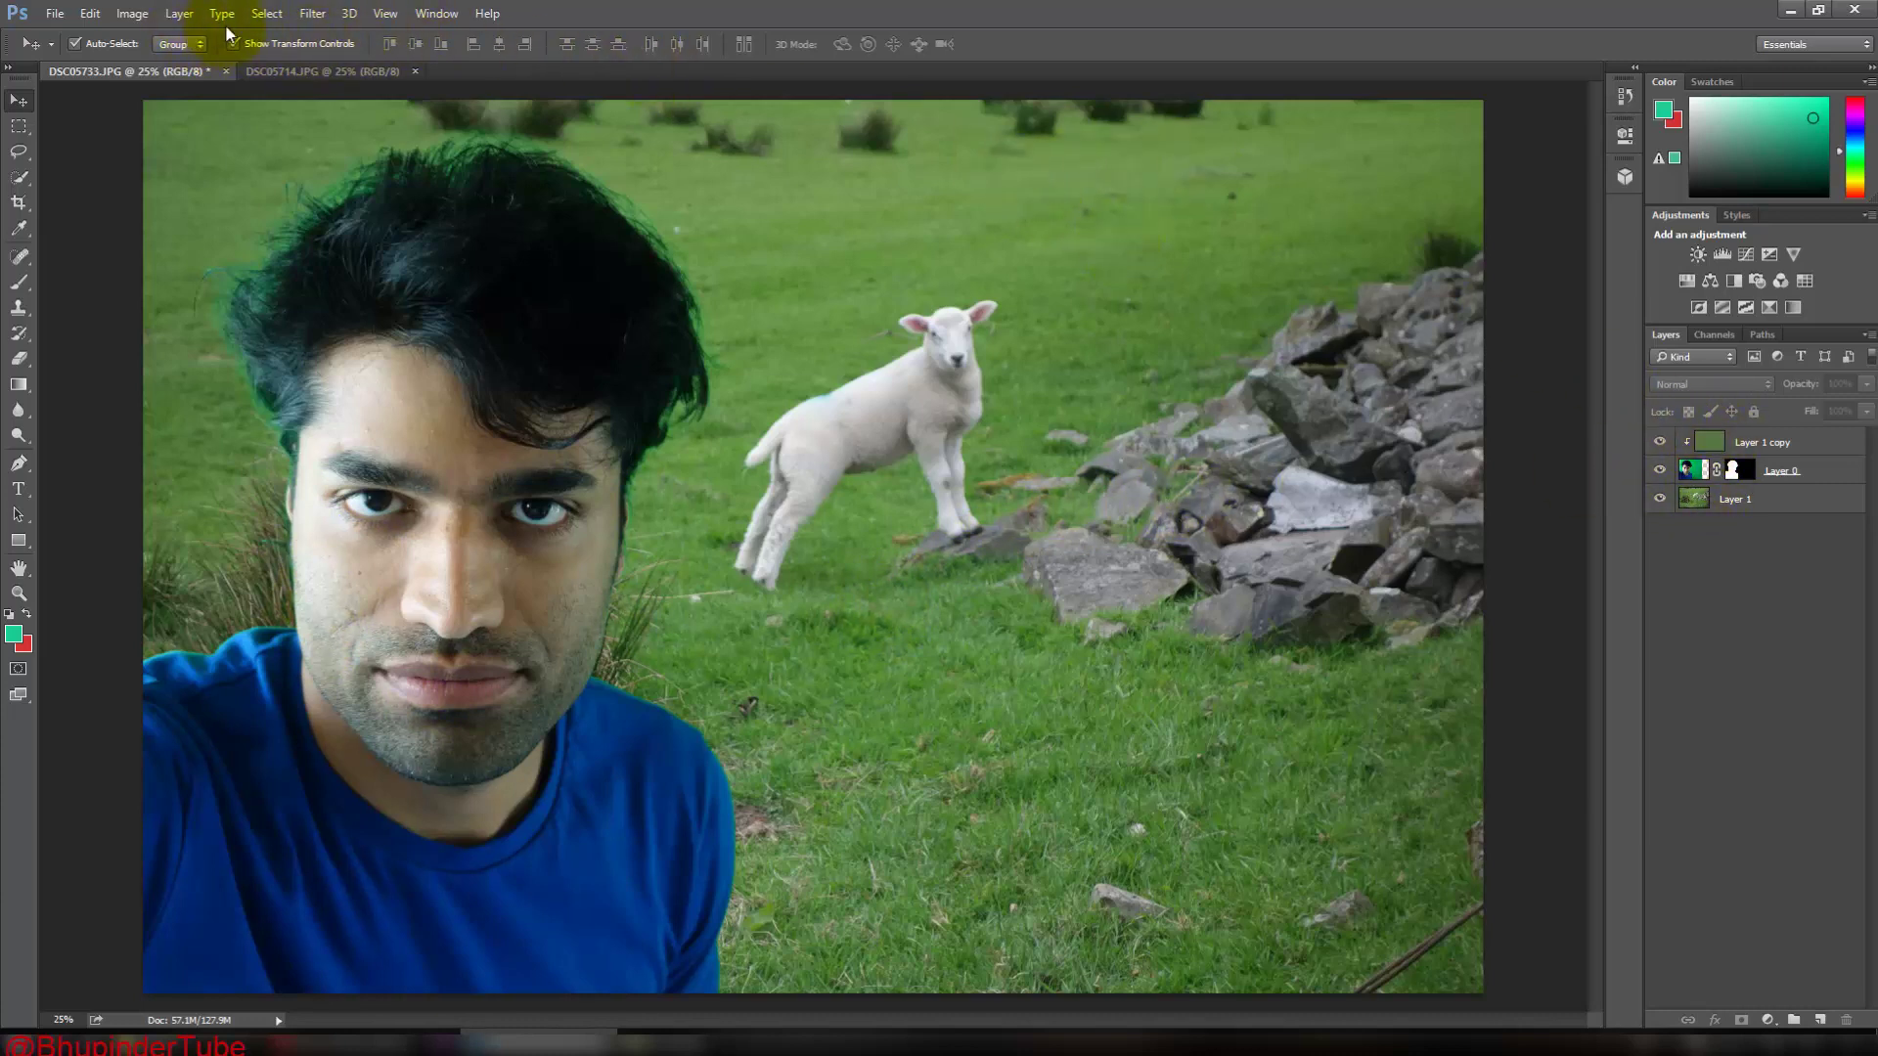
With Layer 1 selected, launch Filter > Blur Gallery > Tilt-Shift on the field.
{"action": "left_click", "coordinate": [313, 14]}
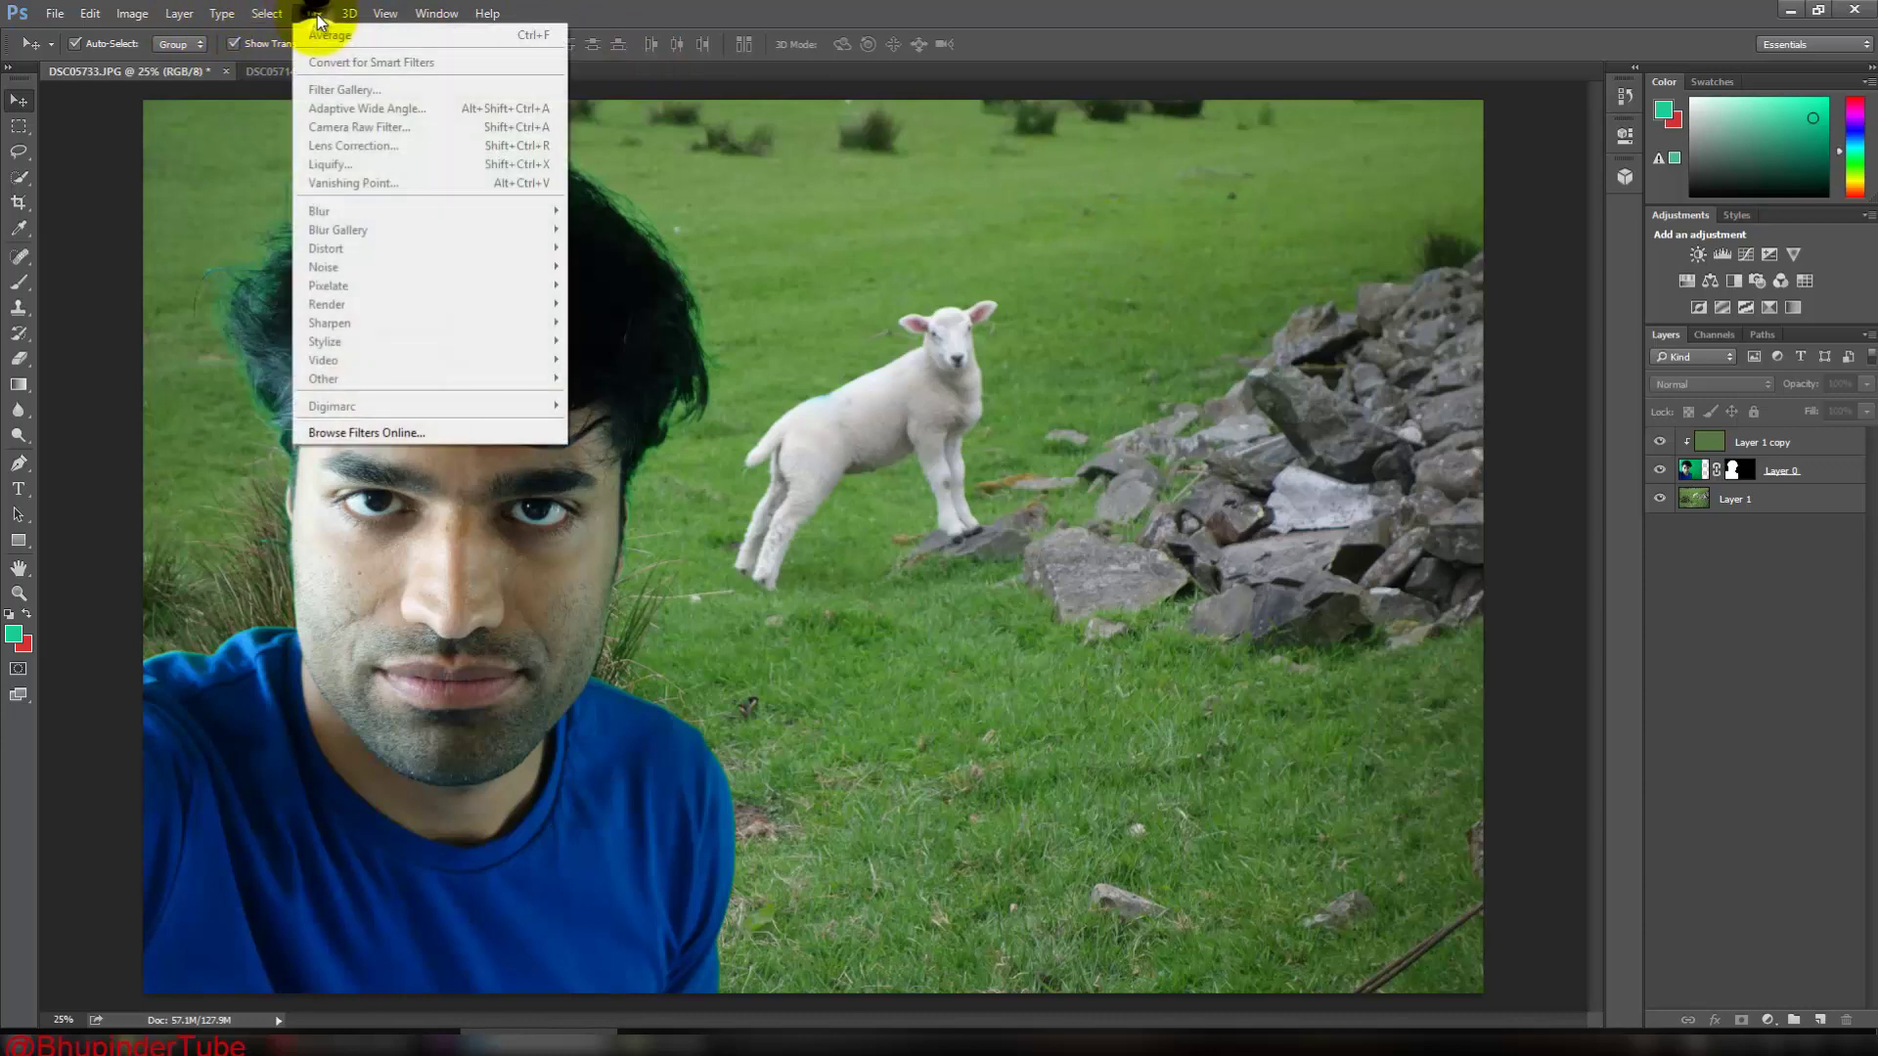
{"action": "left_click", "coordinate": [1745, 543]}
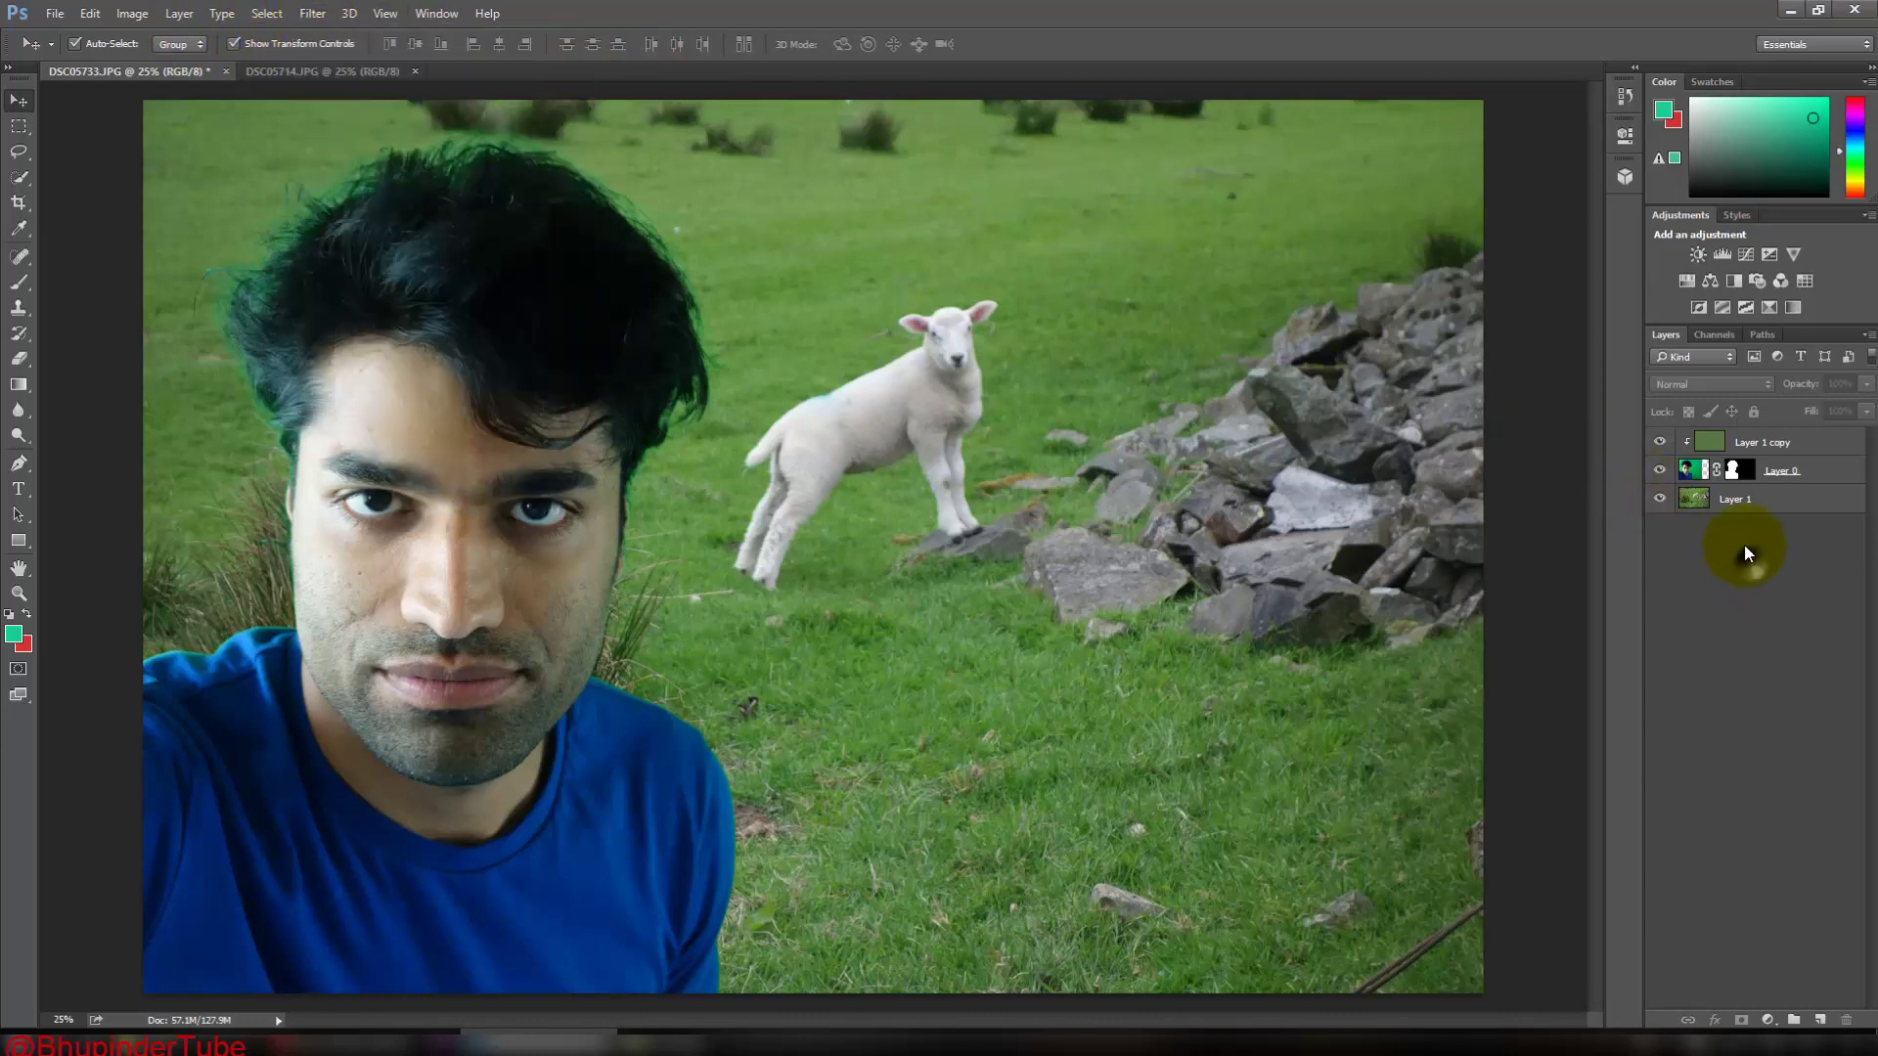
{"action": "left_click", "coordinate": [1700, 505]}
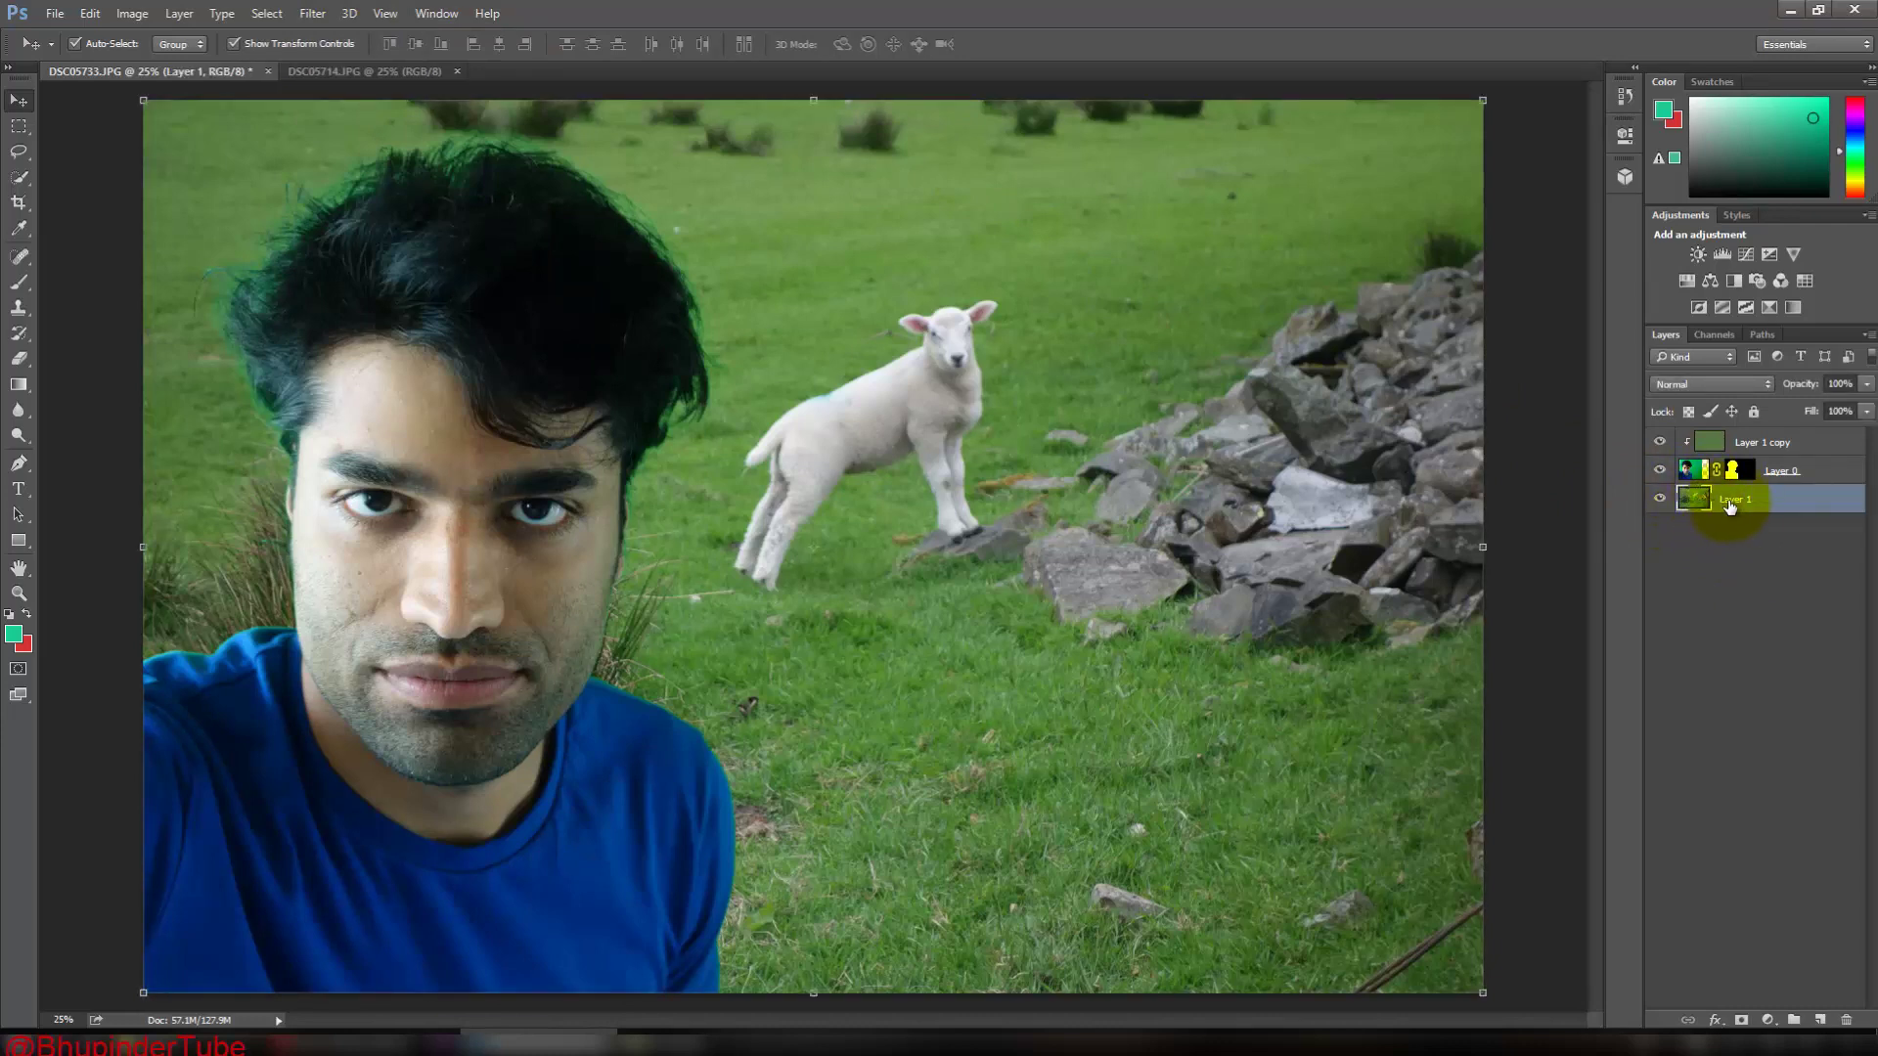
{"action": "left_click", "coordinate": [313, 14]}
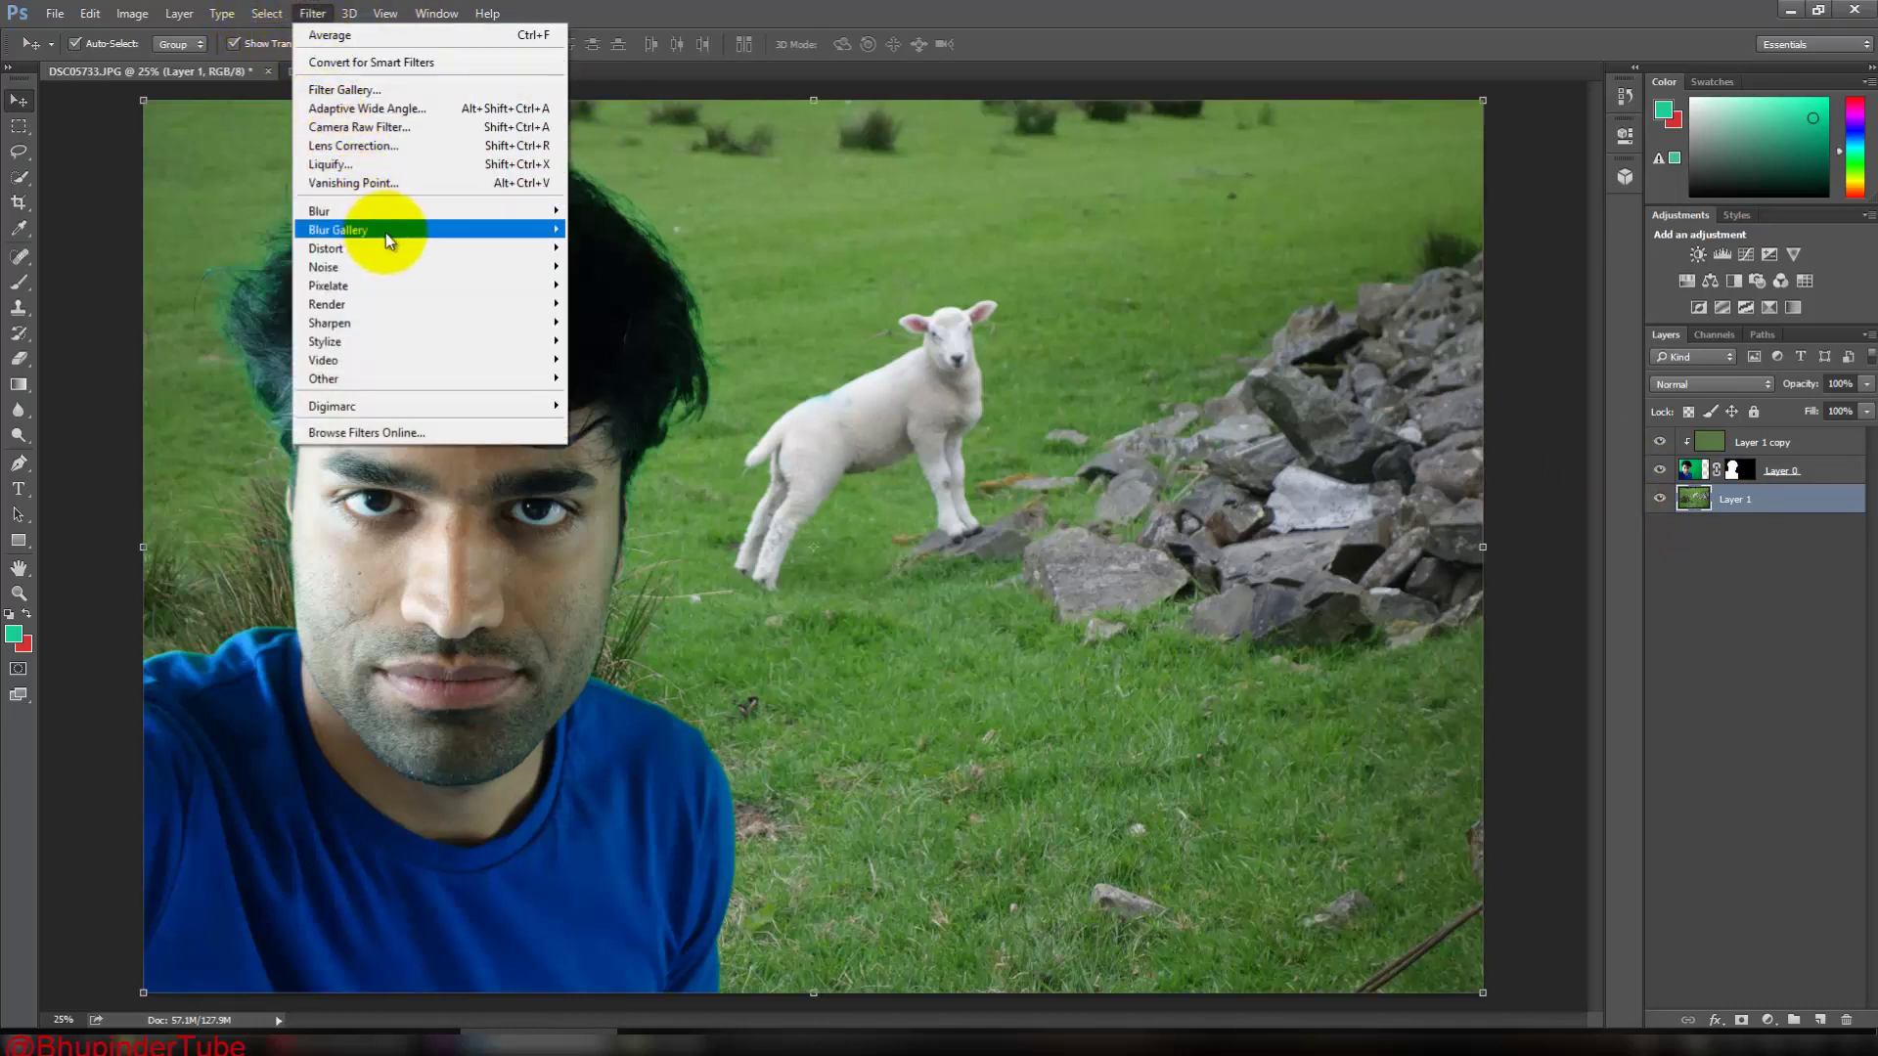
{"action": "mouse_move", "coordinate": [387, 235]}
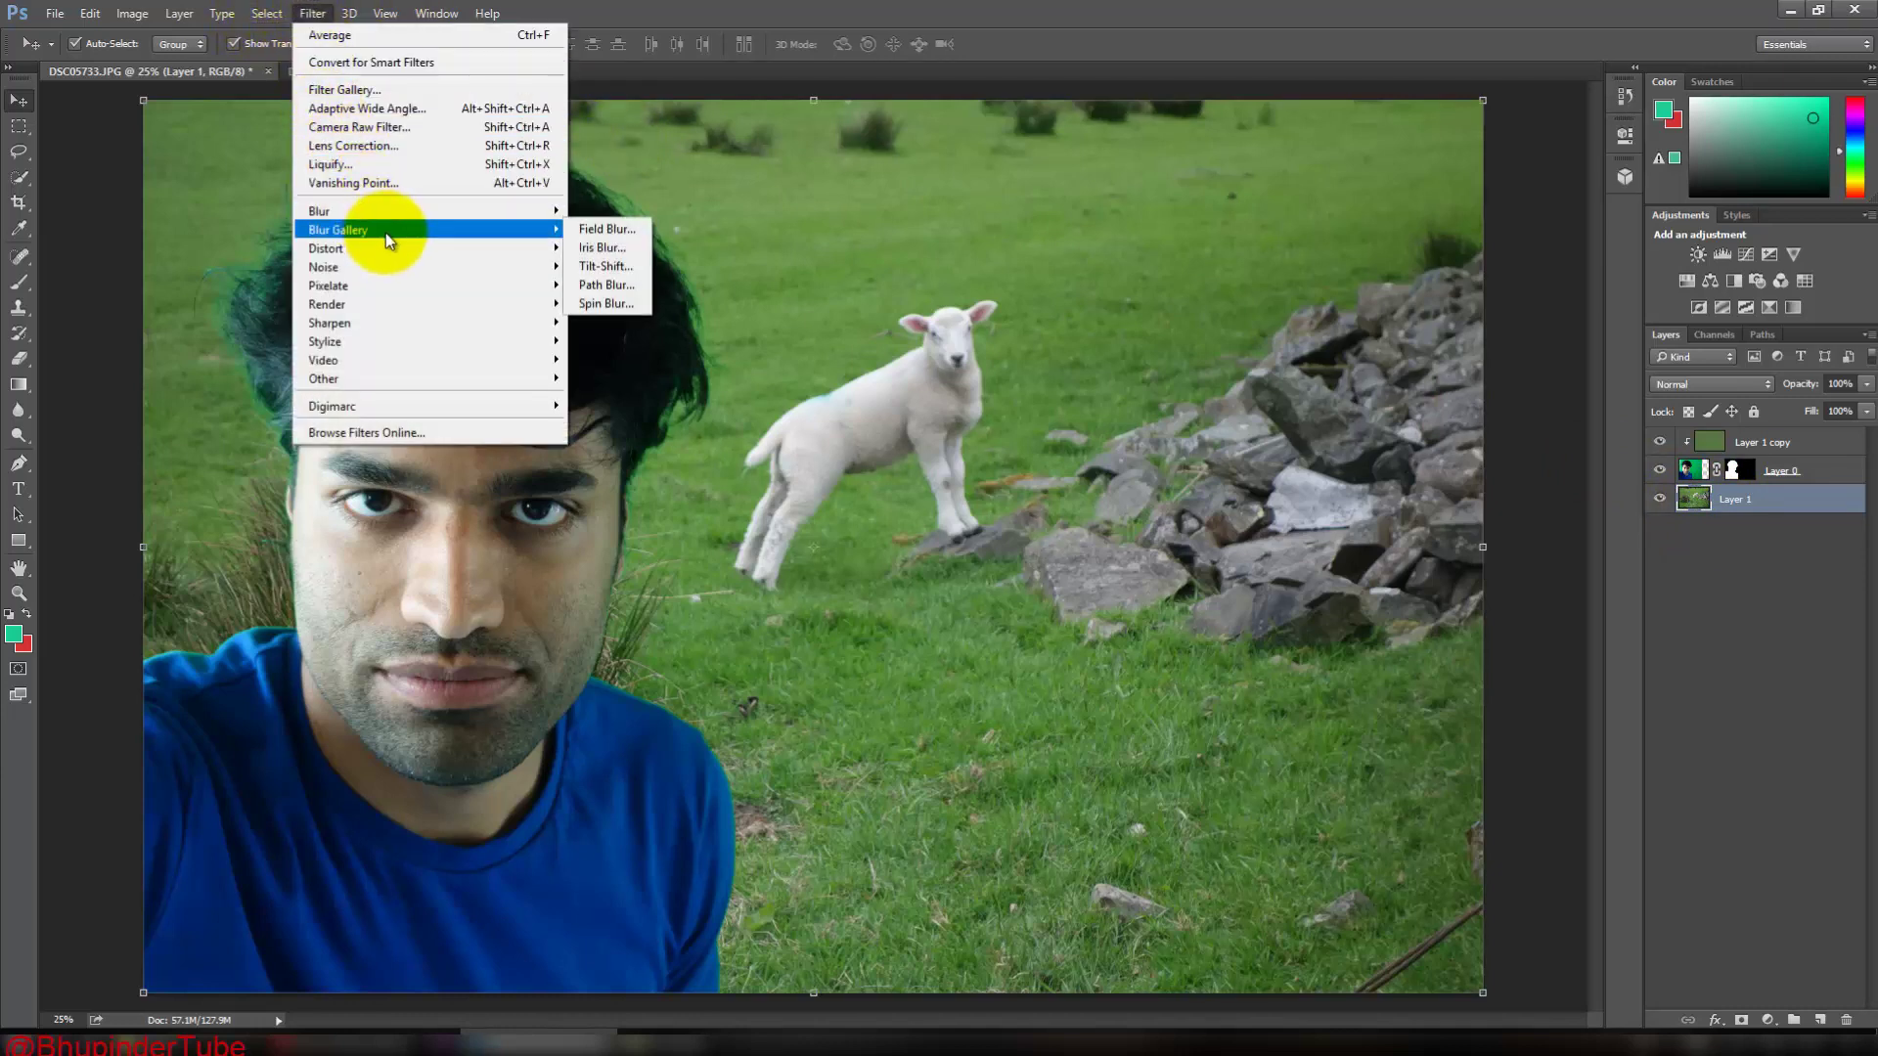
{"action": "left_click", "coordinate": [607, 266]}
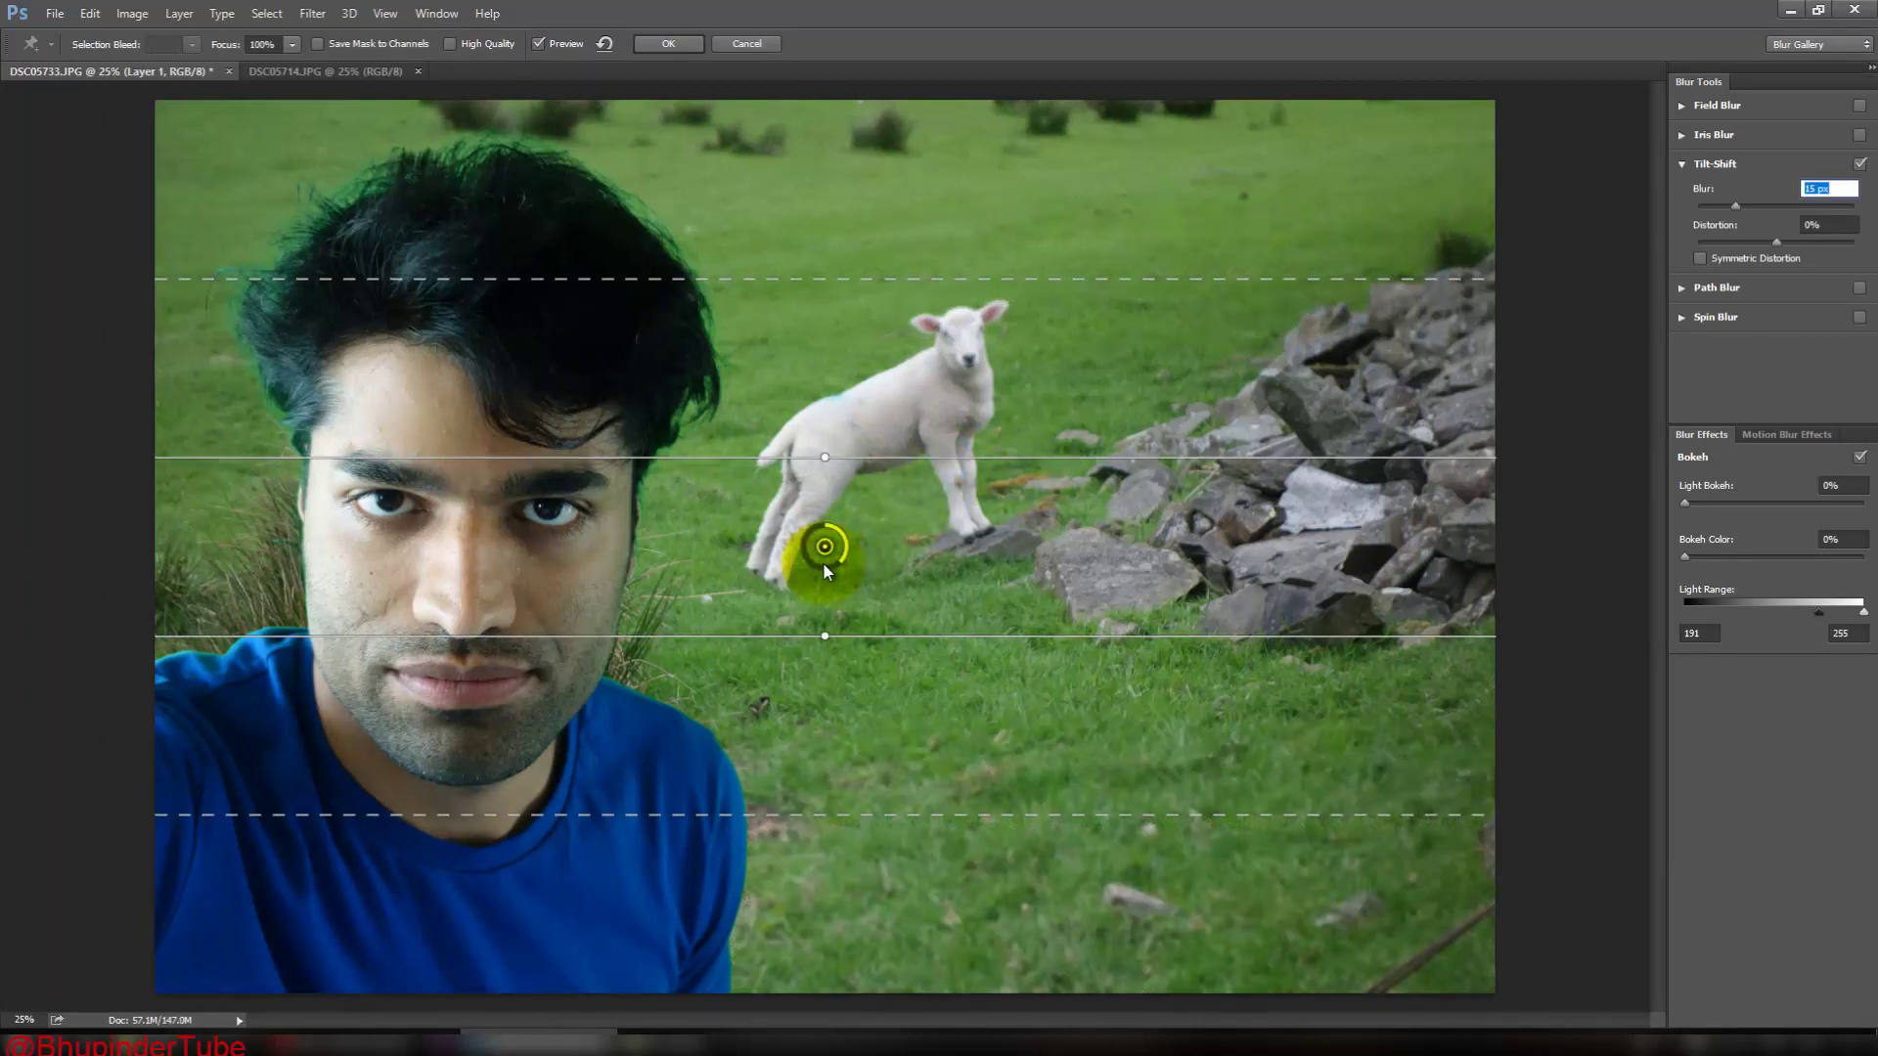
Move the tilt-shift sharp band down to the foreground grass and set the blur to 19 px.
{"action": "left_click_drag", "start_coordinate": [824, 551], "coordinate": [810, 977]}
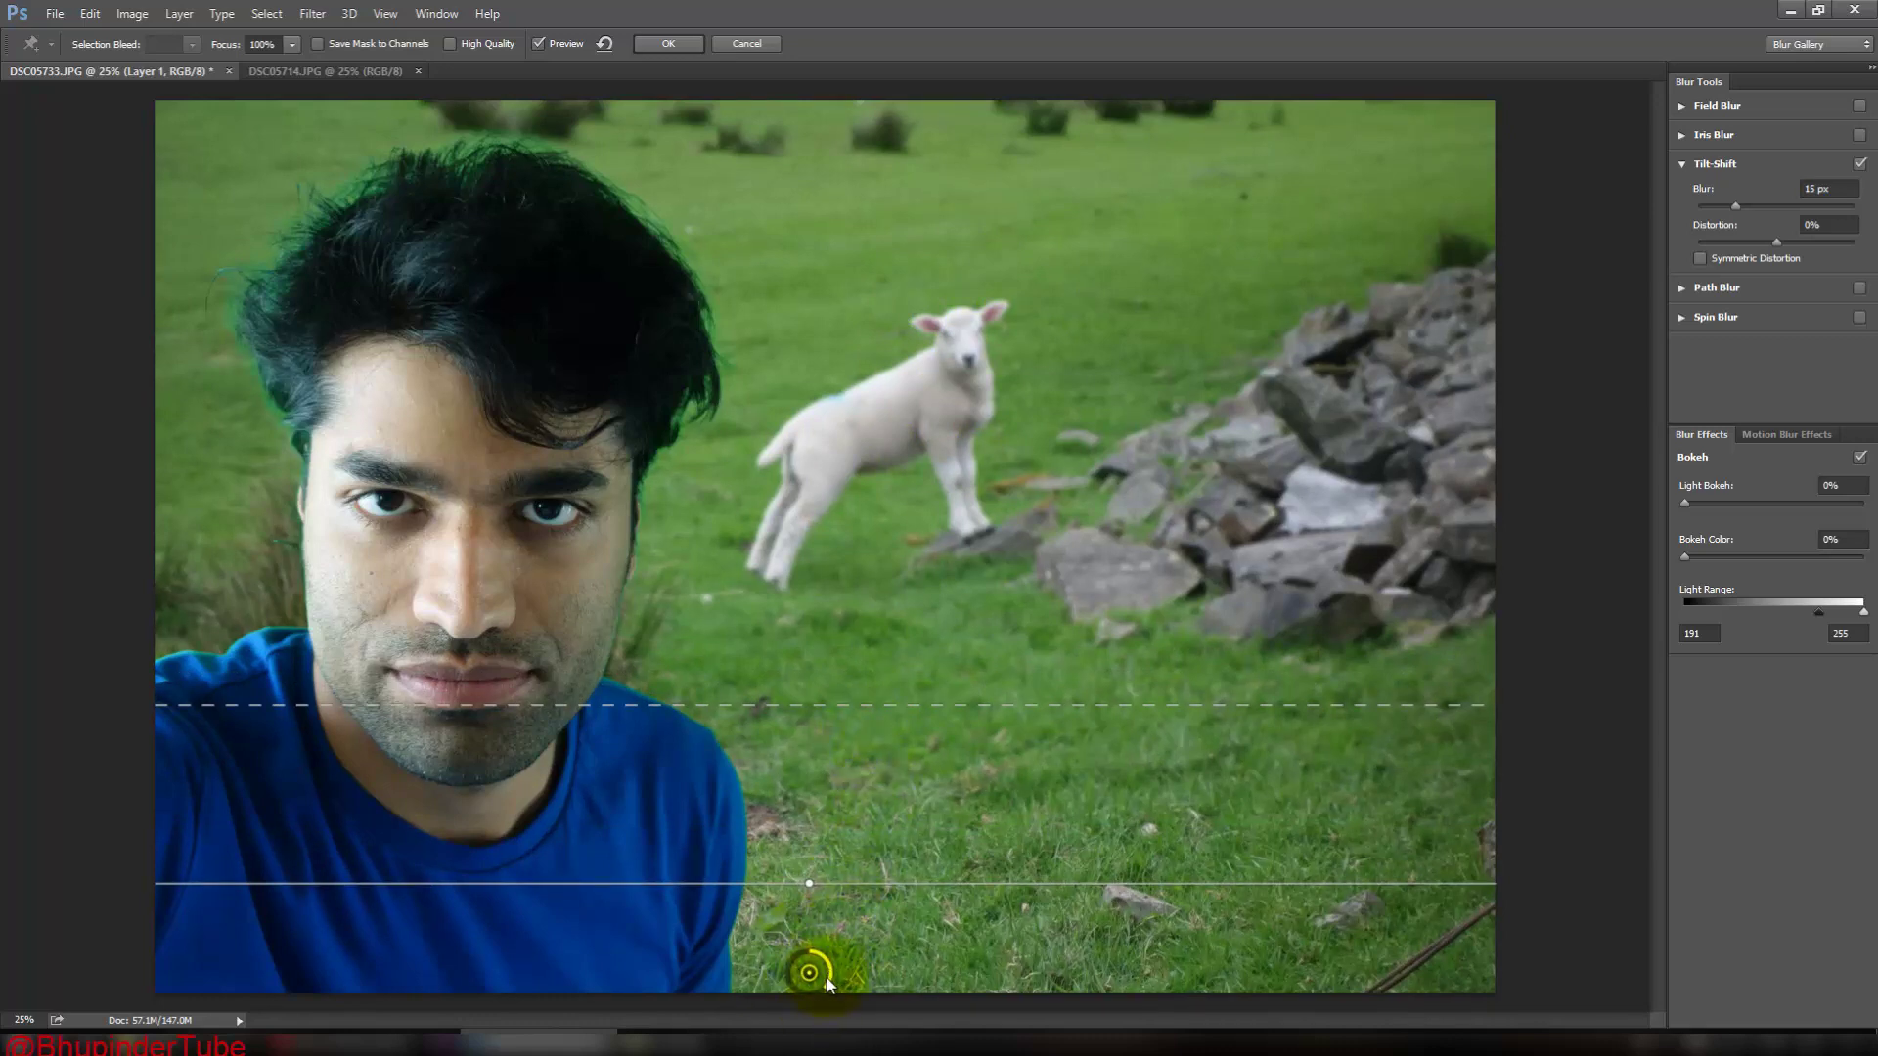
{"action": "left_click_drag", "start_coordinate": [825, 978], "coordinate": [825, 966]}
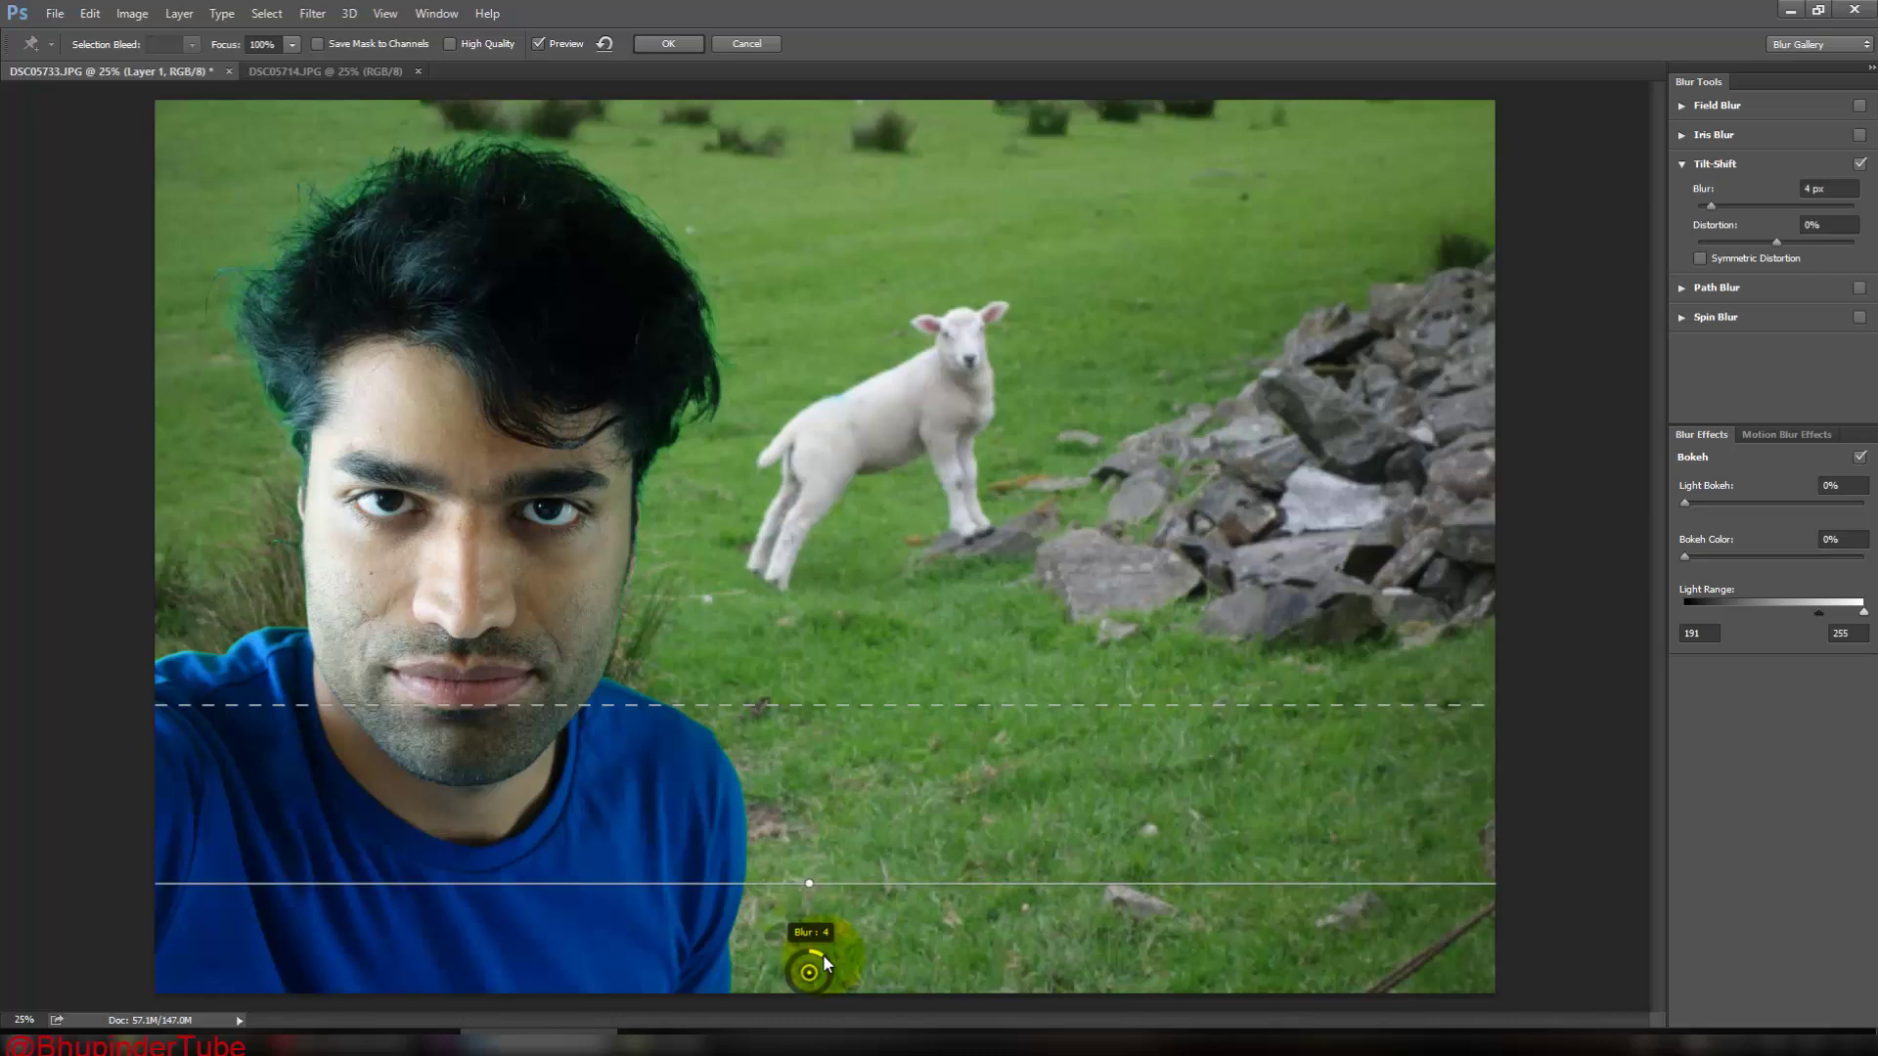
{"action": "left_click_drag", "start_coordinate": [827, 961], "coordinate": [793, 1039]}
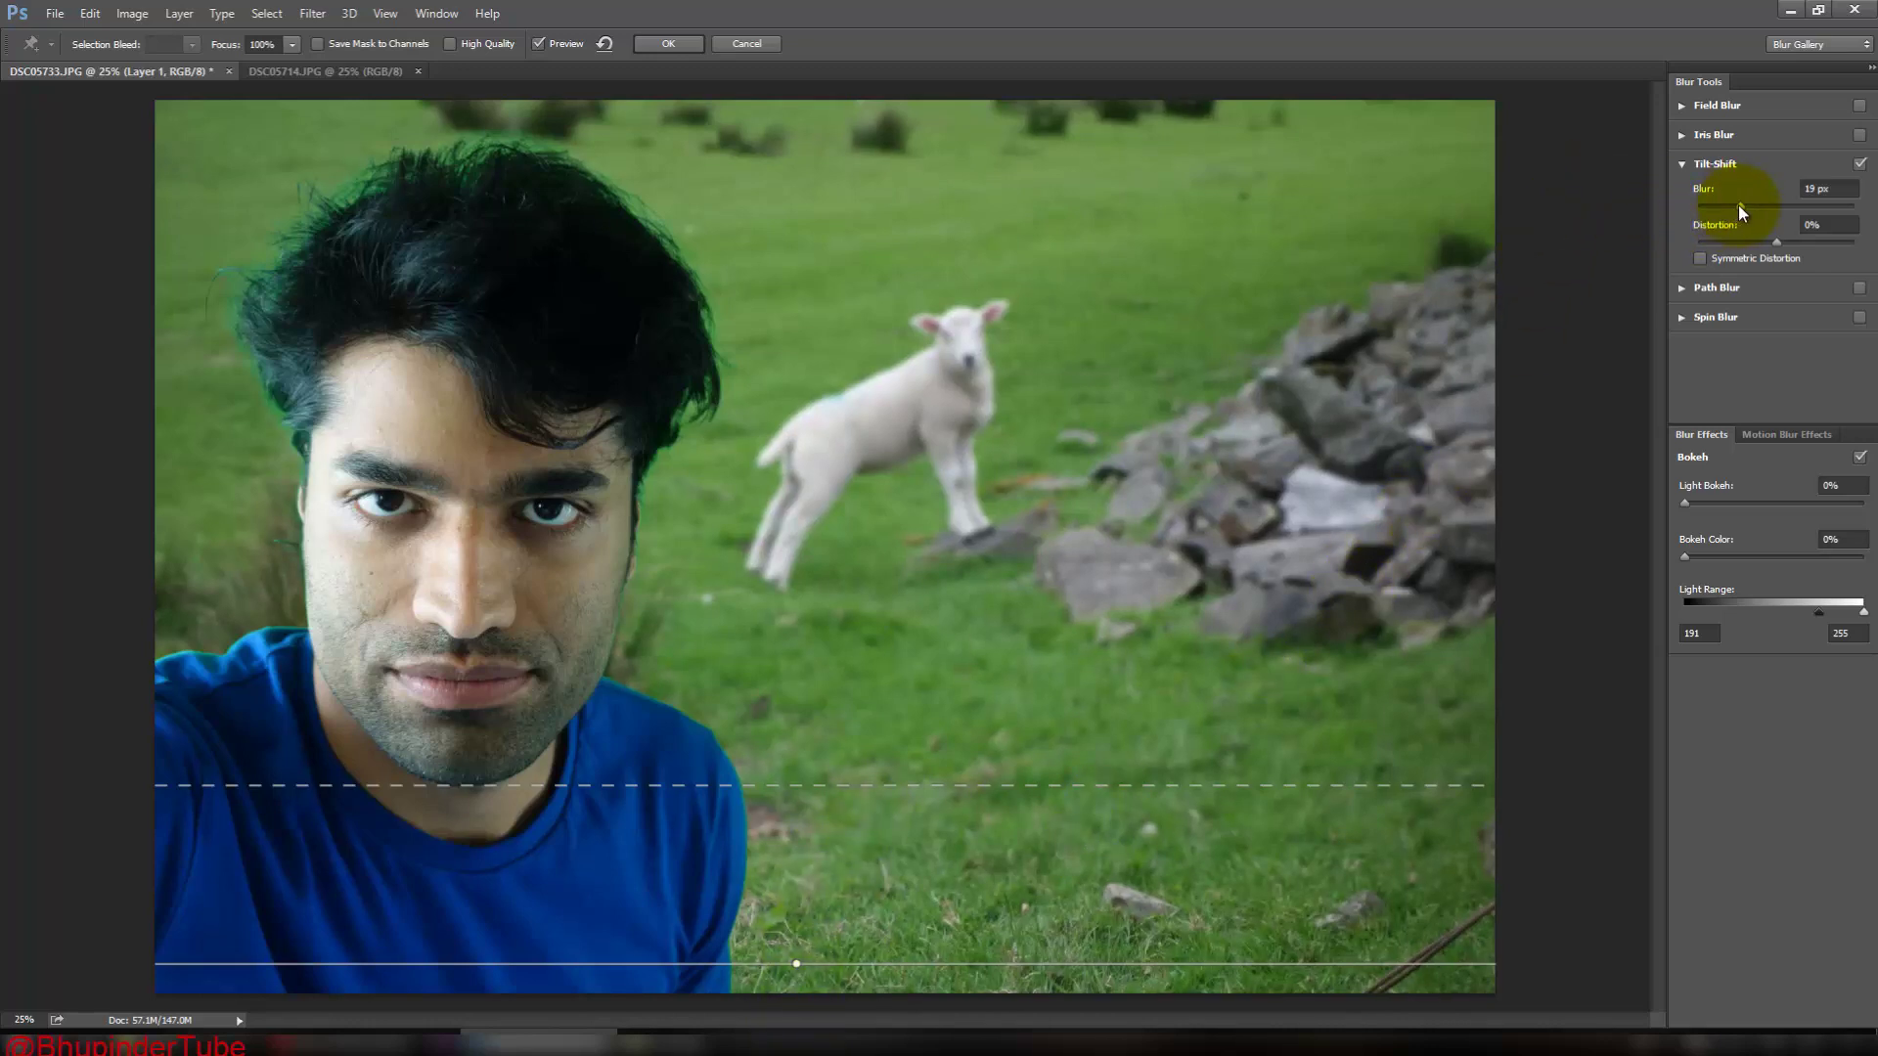
Raise the tilt-shift blur to 31 px and set Distortion back to 0%.
{"action": "mouse_move", "coordinate": [1740, 206]}
{"action": "left_mouse_down"}
{"action": "mouse_move", "coordinate": [1775, 209]}
{"action": "mouse_move", "coordinate": [1755, 203]}
{"action": "left_mouse_up"}
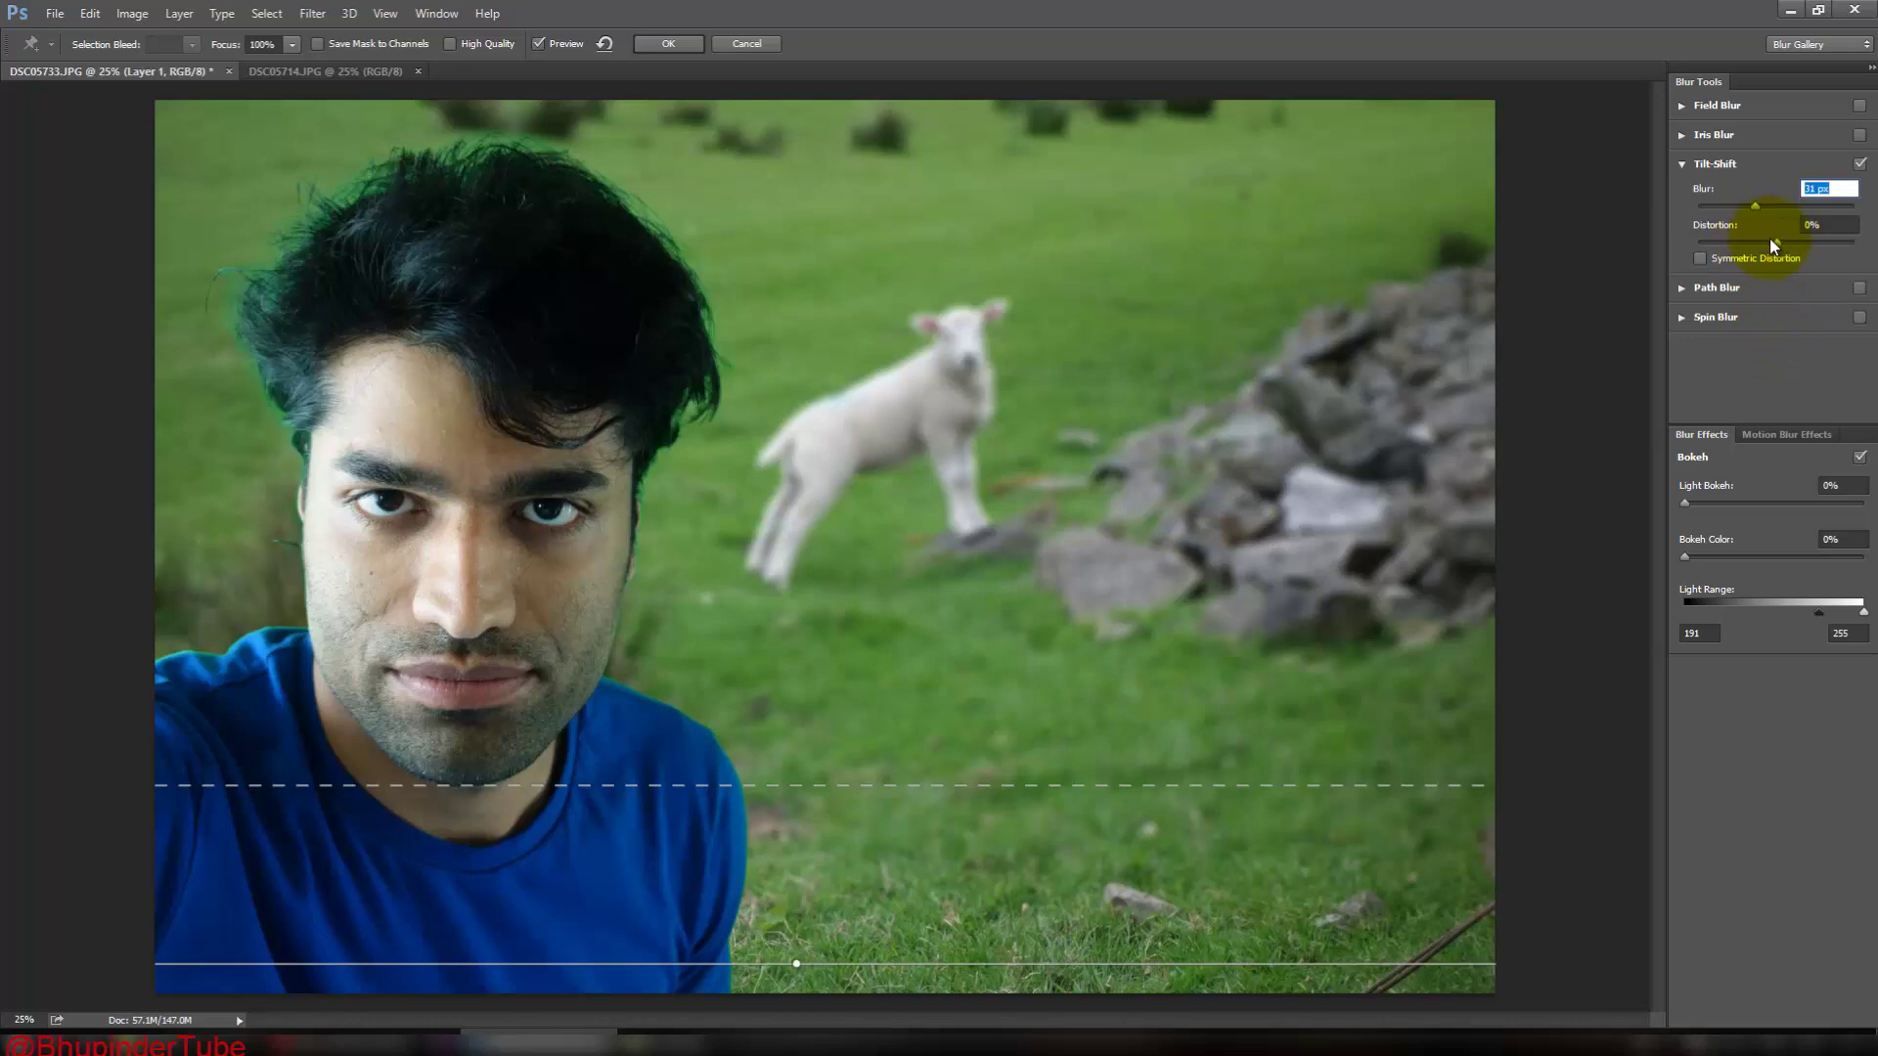
{"action": "left_click_drag", "start_coordinate": [1773, 242], "coordinate": [1758, 247]}
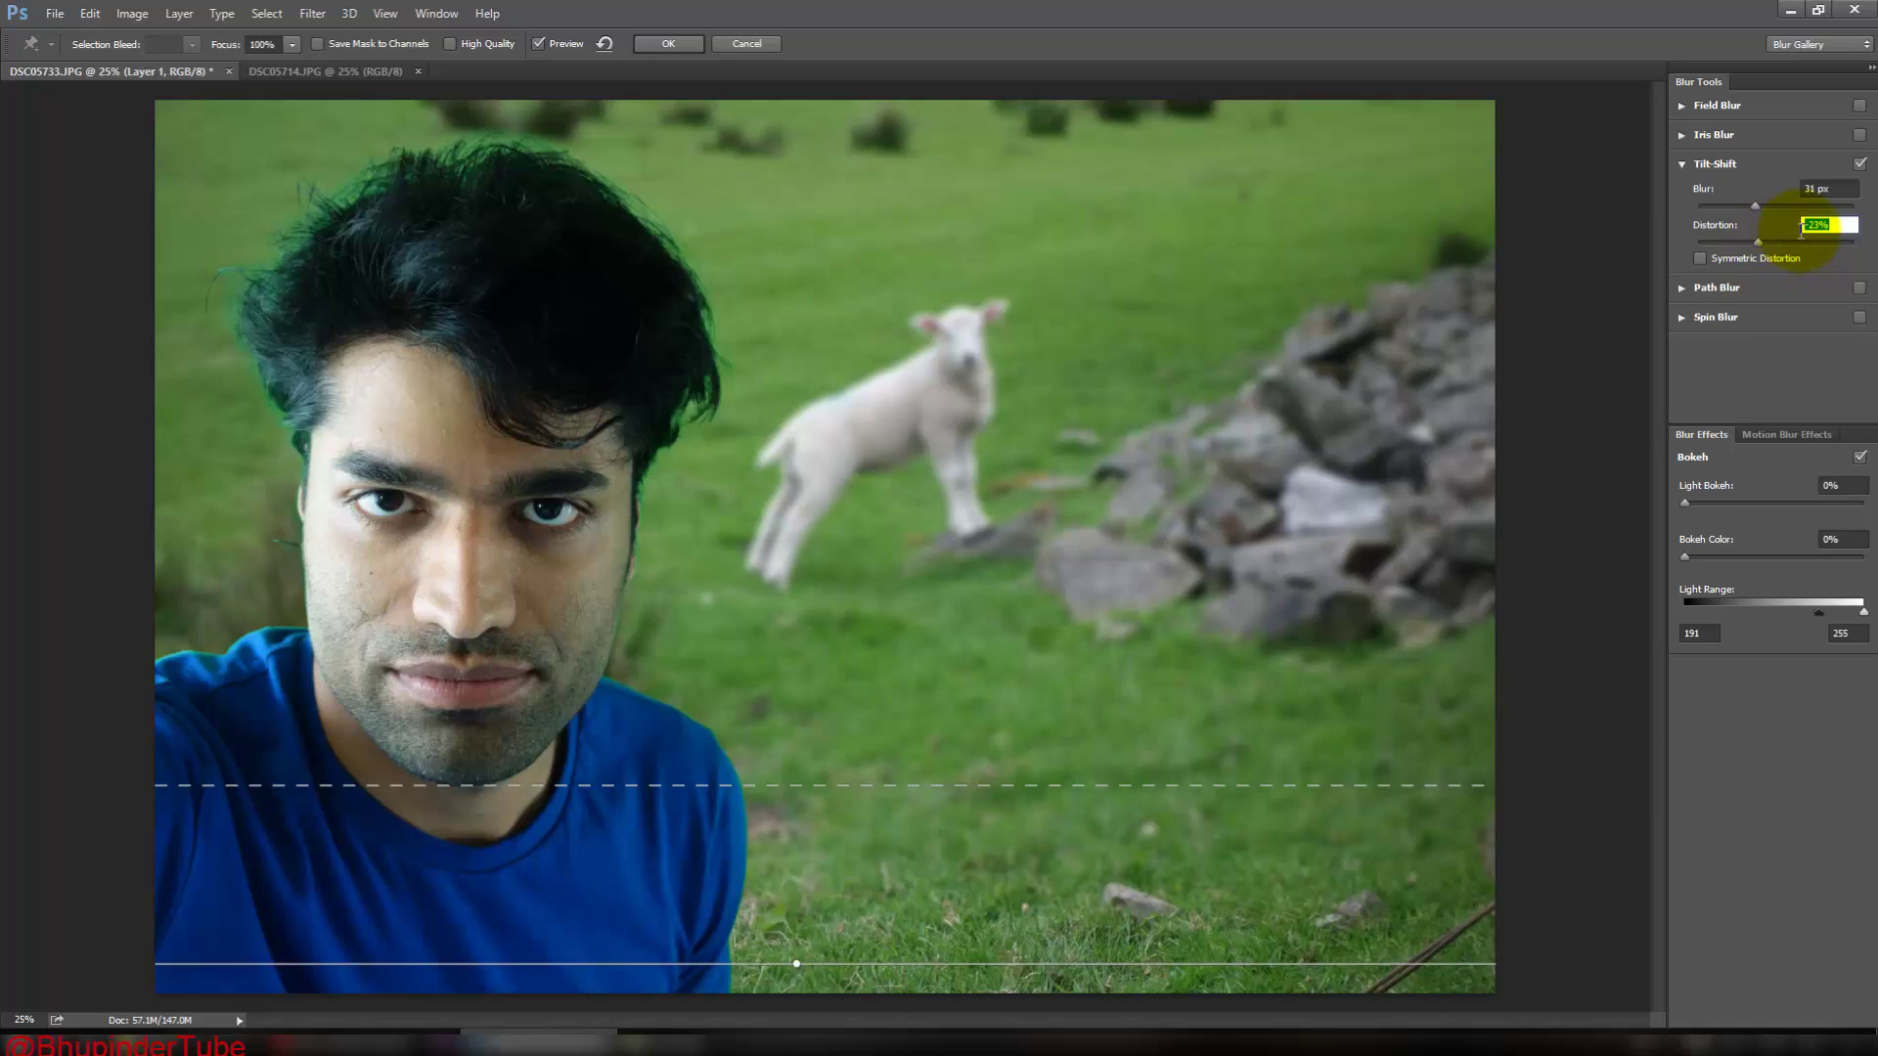
{"action": "type", "text": "0"}
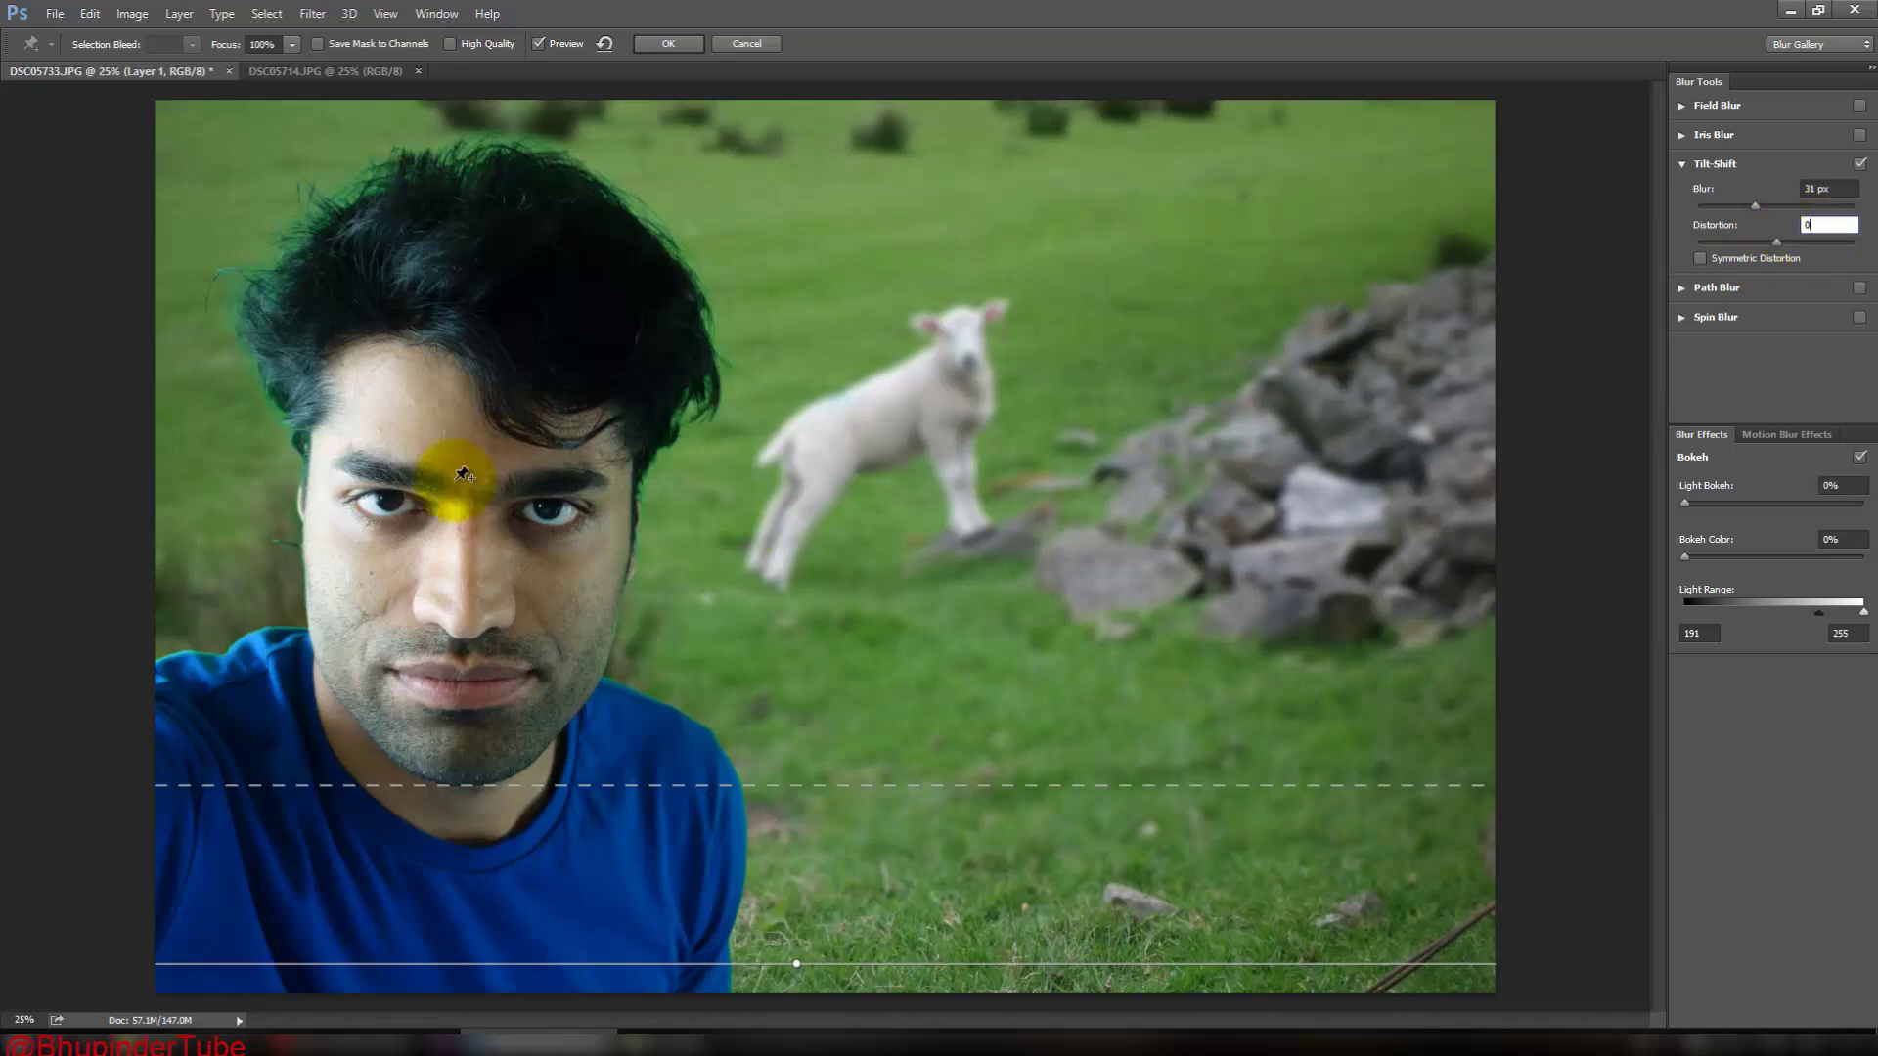
Apply the 31 px Tilt-Shift blur to the field layer and leave the Blur Gallery.
{"action": "left_click", "coordinate": [665, 43]}
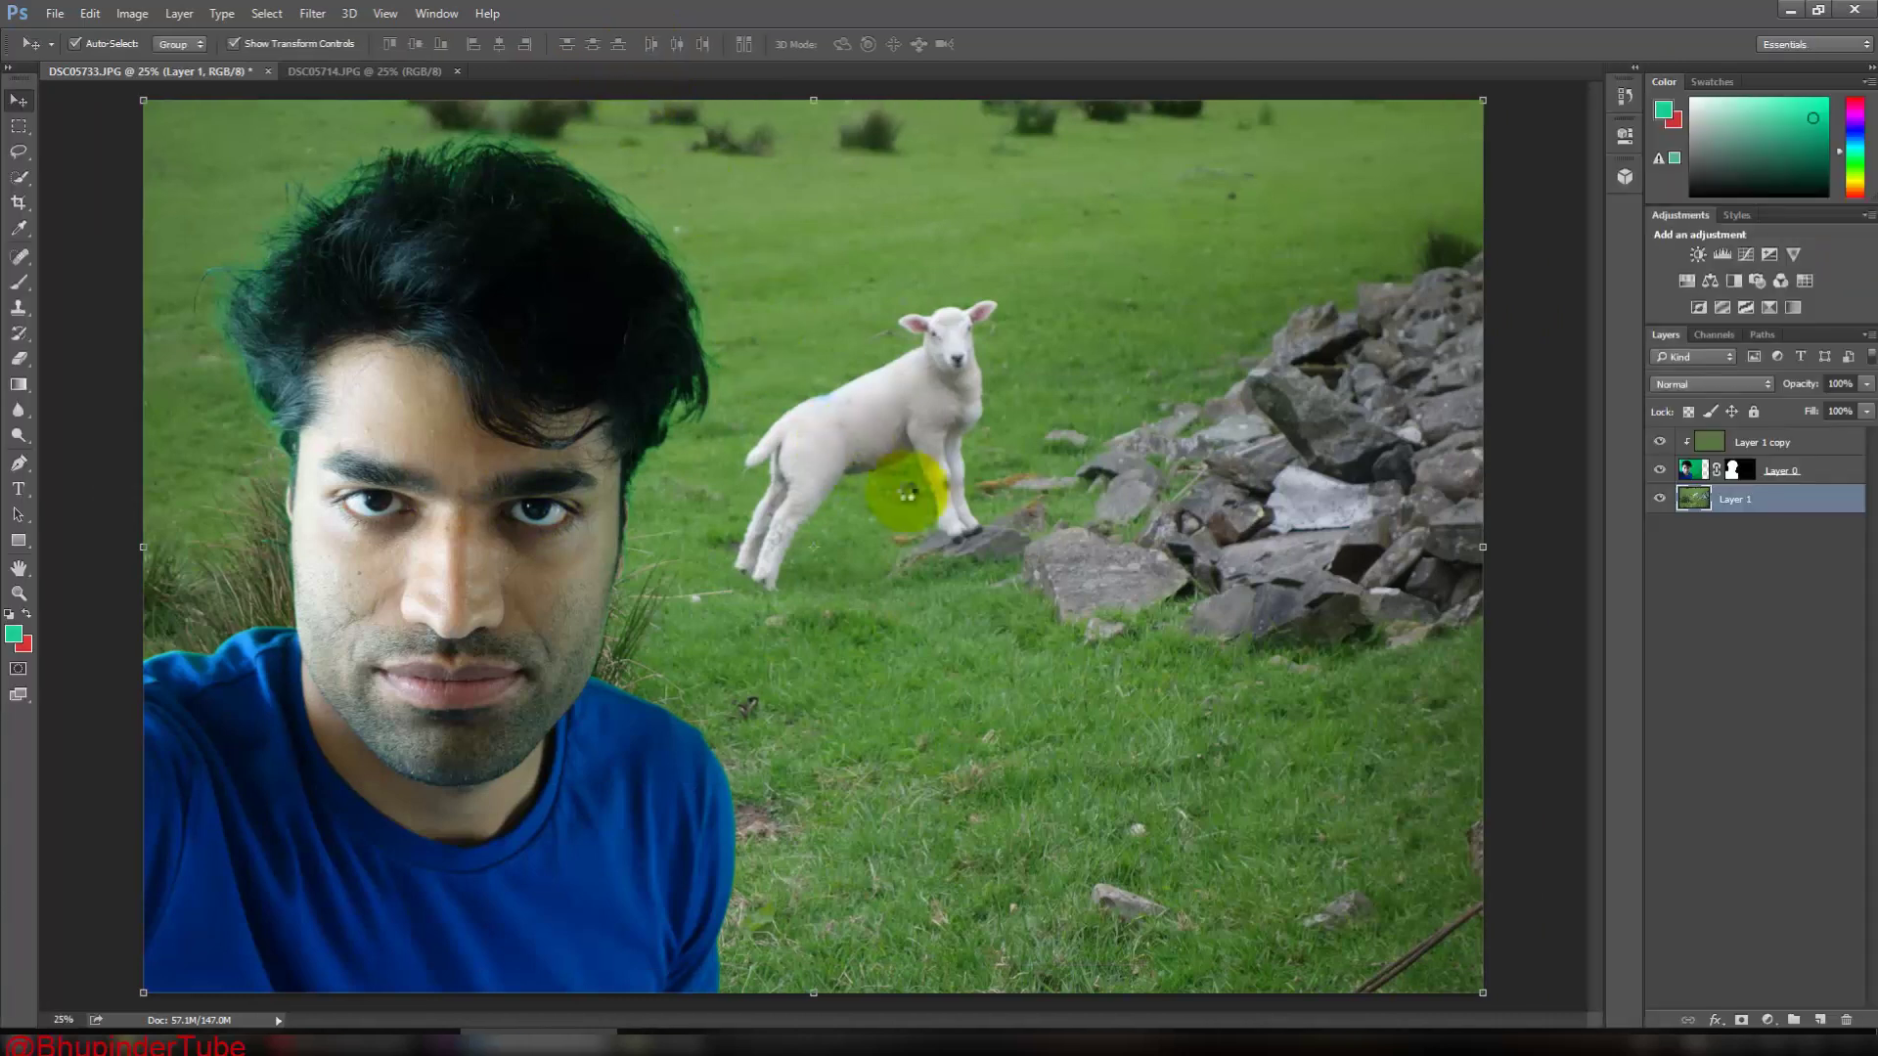